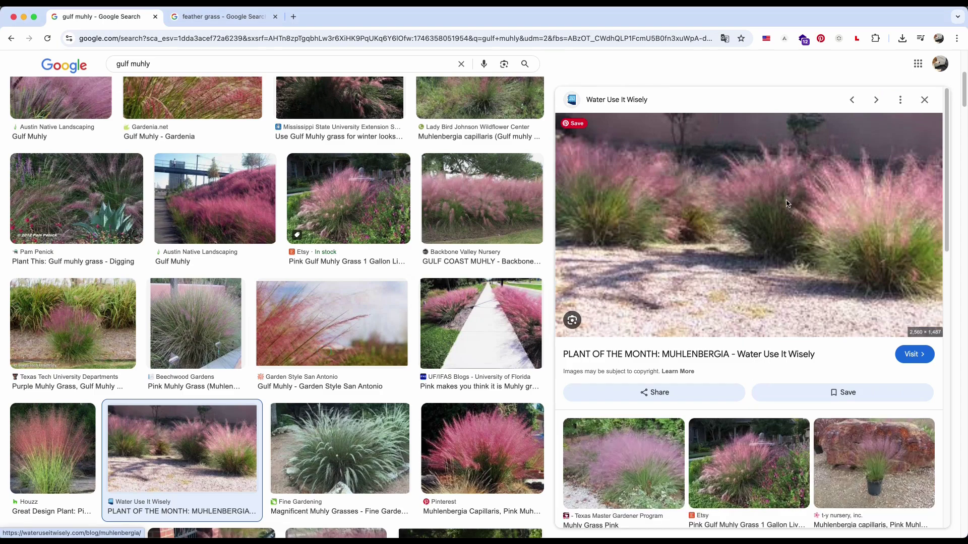
# Switch to the feather grass image results and open one of the photos for reference
pyautogui.hotkey('ctrl', 'Tab')
pyautogui.click(634, 400)
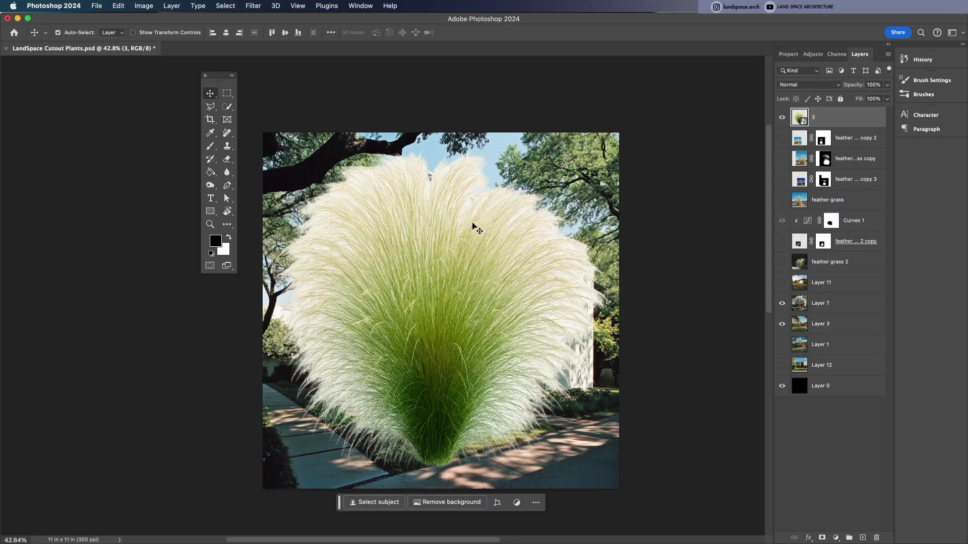
# Preview the masked grass cutout against the house photos on Layer 12, Layer 1 and Layer 3
pyautogui.click(363, 209)
pyautogui.click(780, 367)
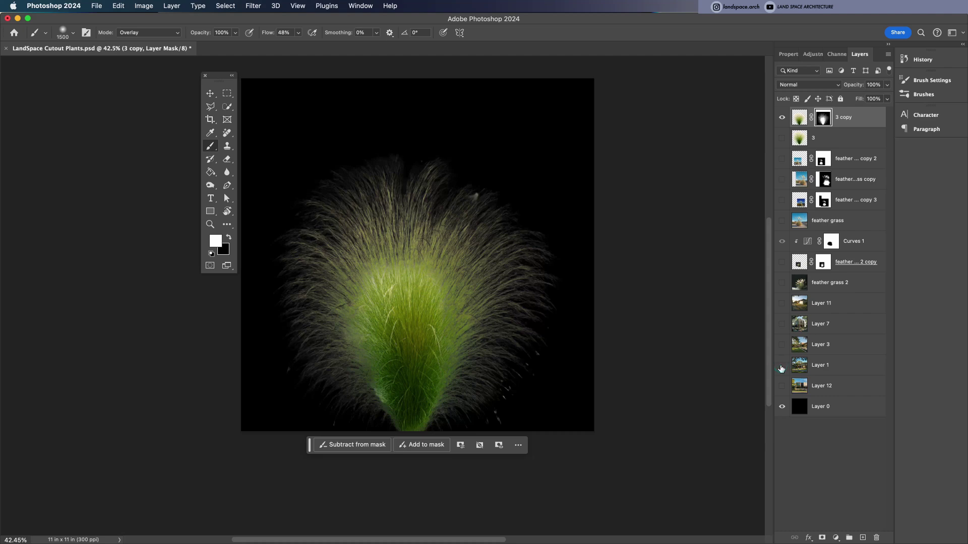
pyautogui.click(781, 386)
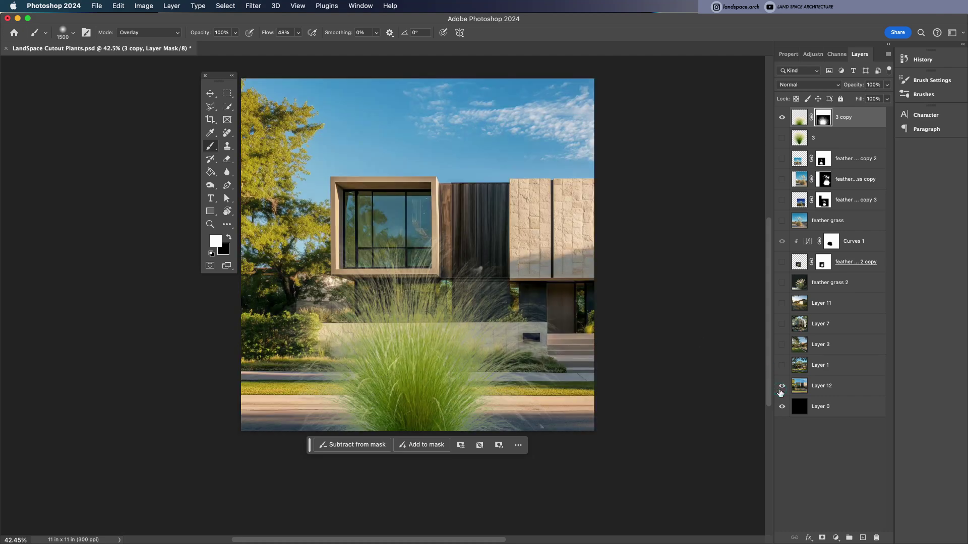
pyautogui.click(781, 386)
pyautogui.click(781, 406)
pyautogui.click(780, 365)
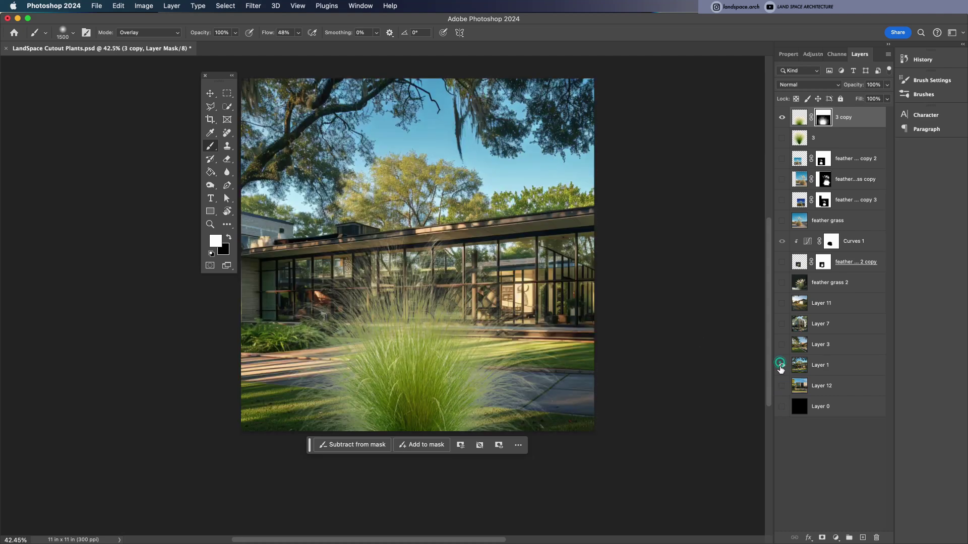
pyautogui.click(782, 345)
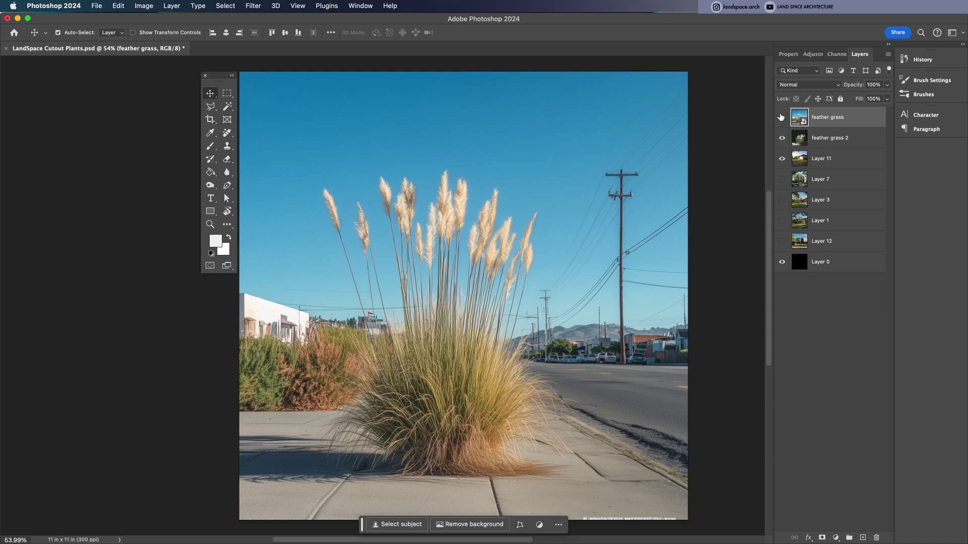
# Hide the feather grass layer and make feather grass 2 the active layer
pyautogui.click(781, 117)
pyautogui.click(800, 142)
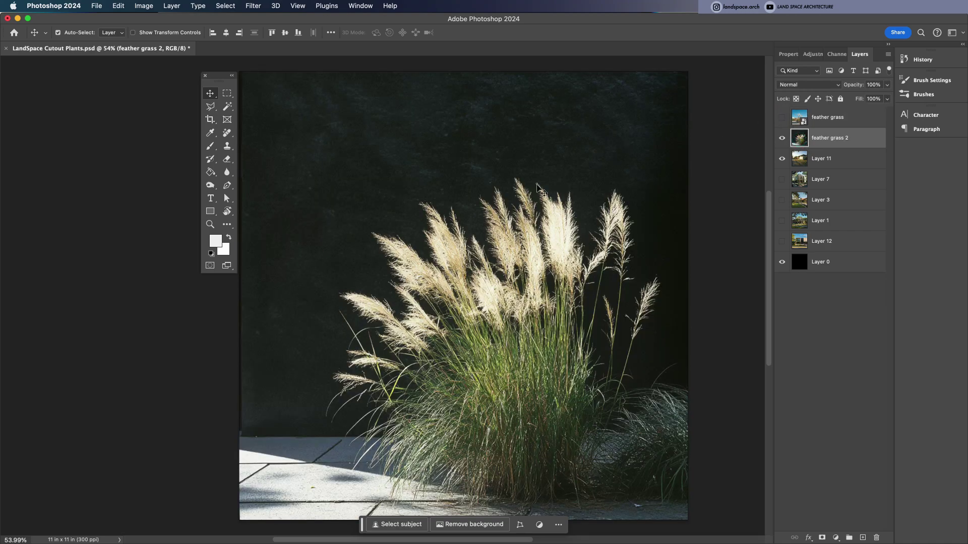
# Try to delete the dark wall behind the grass on feather grass 2 with a Magic Wand selection at tolerance 20
pyautogui.press('w')
pyautogui.click(370, 173)
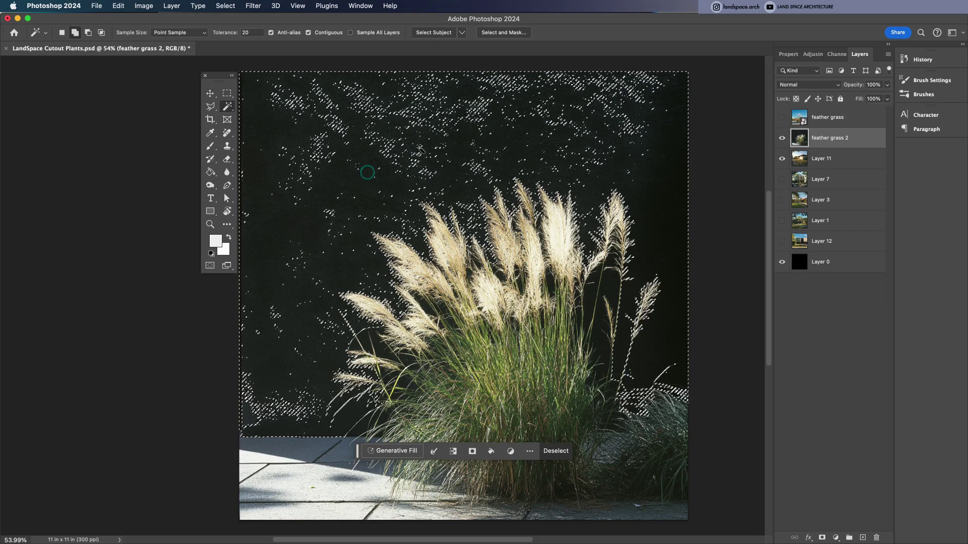
pyautogui.press('Delete')
pyautogui.hotkey('ctrl', 'd')
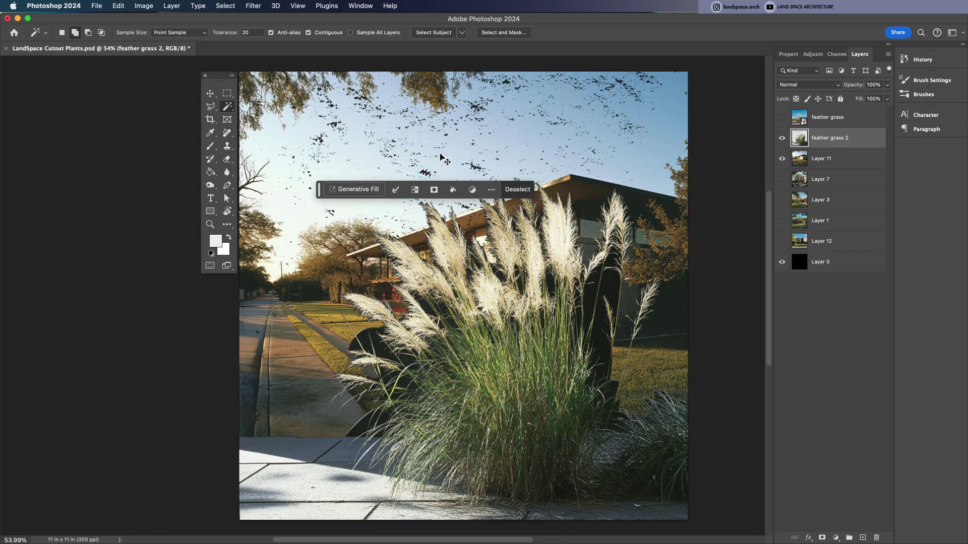
pyautogui.hotkey('ctrl', 'z')
pyautogui.hotkey('ctrl', 'z')
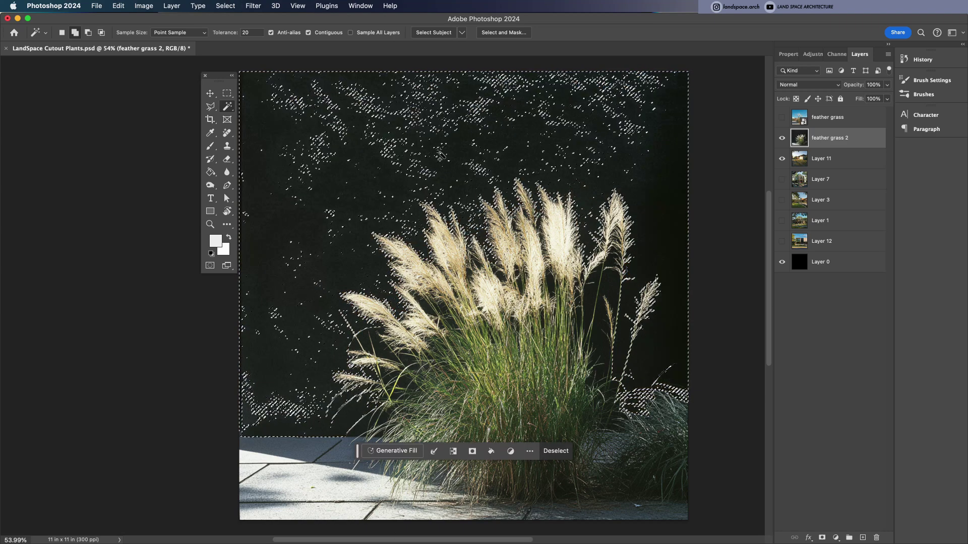
pyautogui.hotkey('ctrl', 'd')
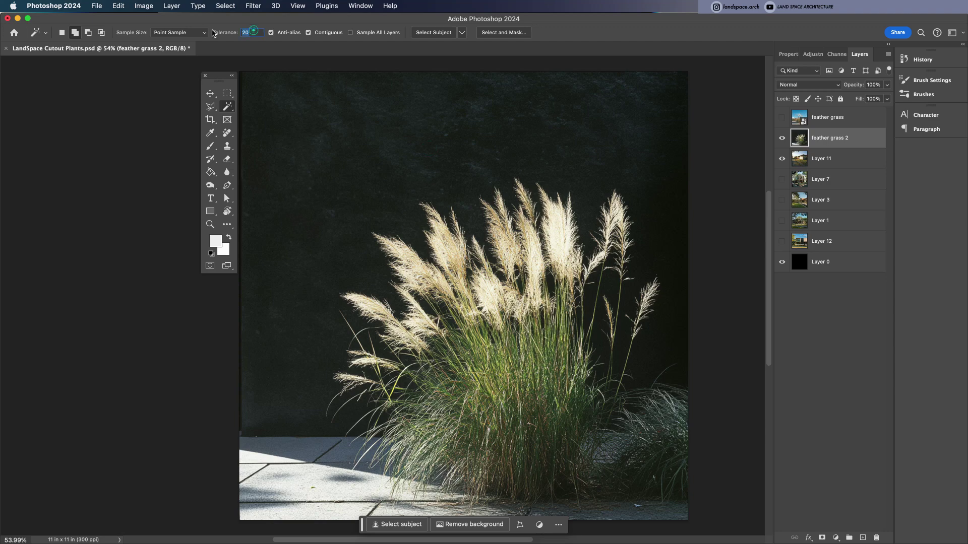
# Try deleting the dark wall from feather grass 2 with the Magic Wand tolerance raised to 60
pyautogui.click(373, 176)
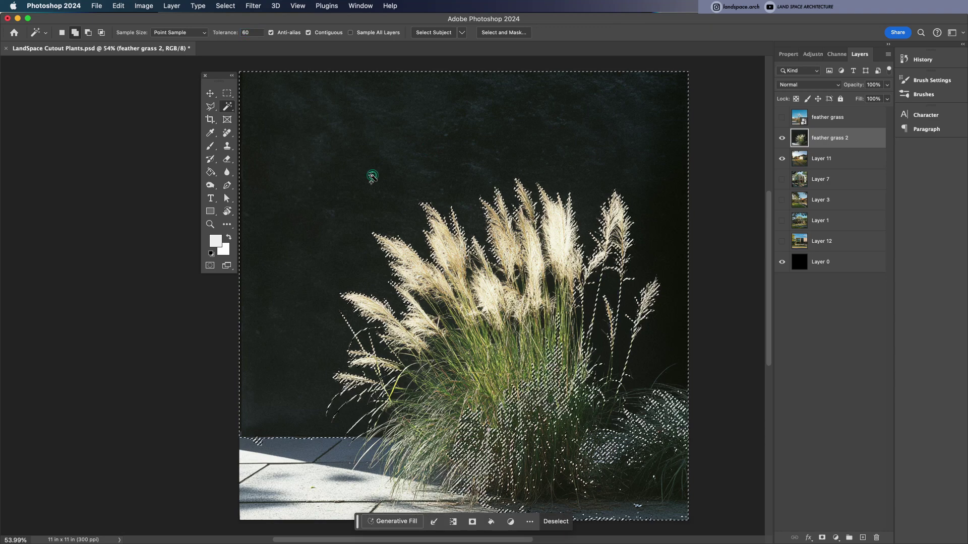
pyautogui.press('Delete')
pyautogui.hotkey('ctrl', 'd')
pyautogui.press('v')
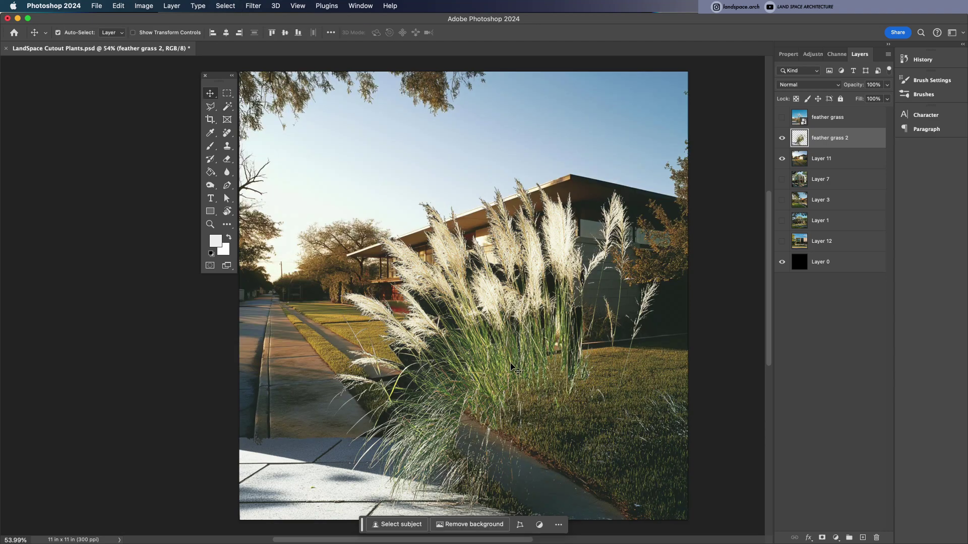
# Hide Layer 11 and fill Layer 0 with white to check the quality of the grass cutout
pyautogui.moveTo(511, 366); pyautogui.dragTo(501, 281)
pyautogui.hotkey('ctrl', 'z')
pyautogui.click(783, 159)
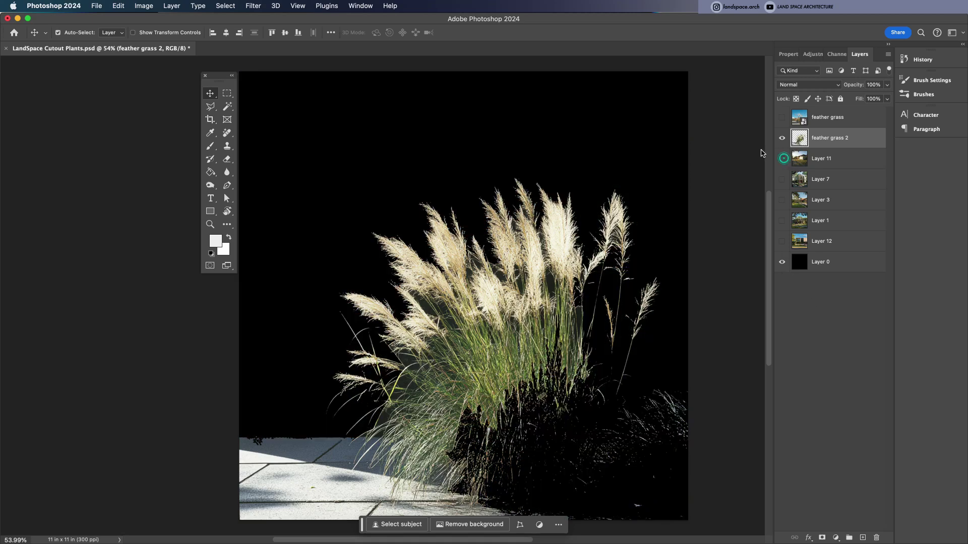
pyautogui.click(842, 267)
pyautogui.hotkey('ctrl', 'BackSpace')
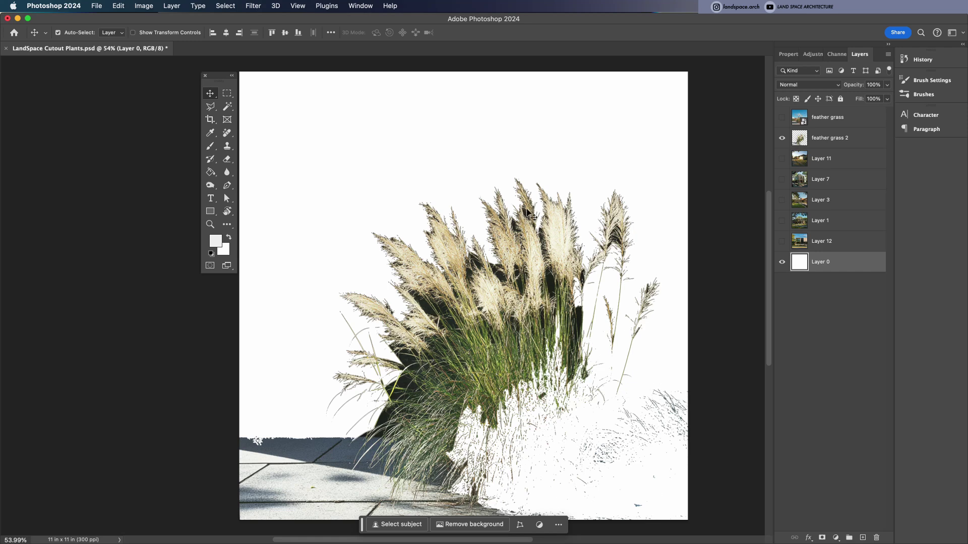
# Undo the white fill, the hiding of Layer 11 and the wall deletion, and reselect the feather grass 2 layer
pyautogui.hotkey('ctrl', 'z')
pyautogui.hotkey('ctrl', 'z')
pyautogui.hotkey('ctrl', 'z')
pyautogui.hotkey('ctrl', 'z')
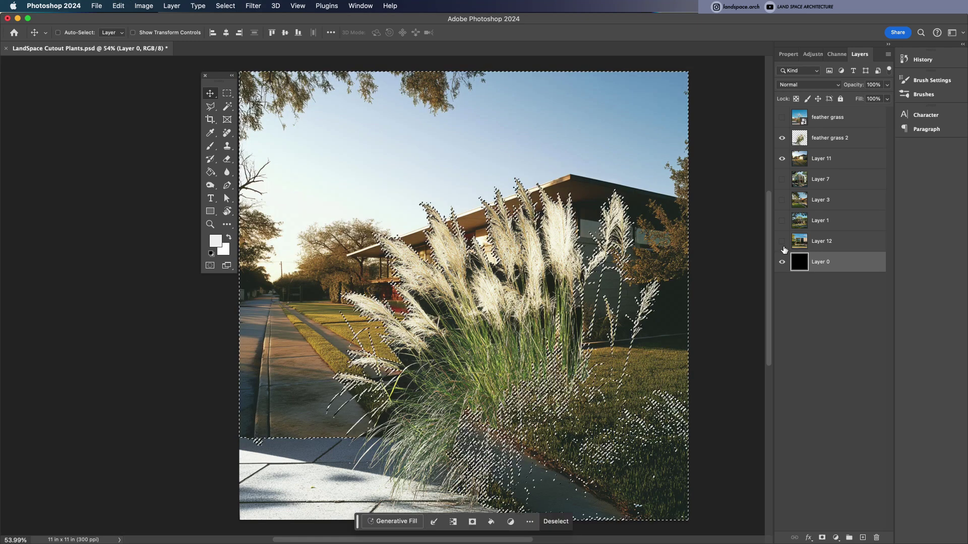
pyautogui.hotkey('ctrl', 'z')
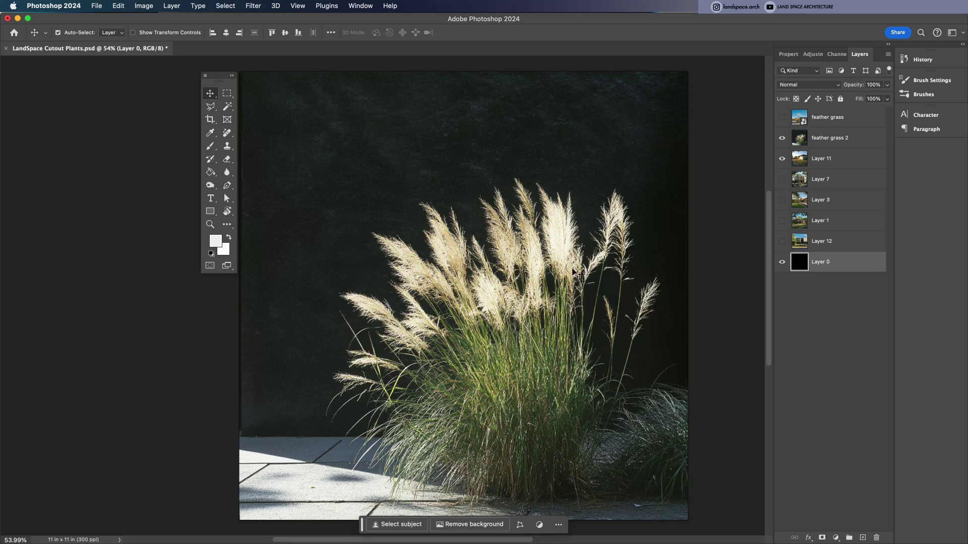
pyautogui.click(537, 244)
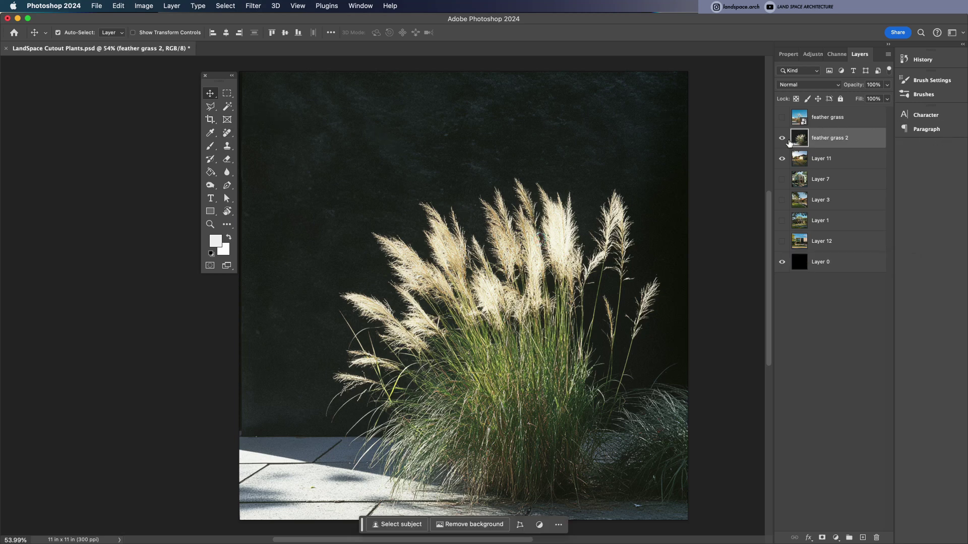
# Using the Quick Selection Tool on feather grass 2, enter Select and Mask and run Select Subject on the grass
pyautogui.click(782, 138)
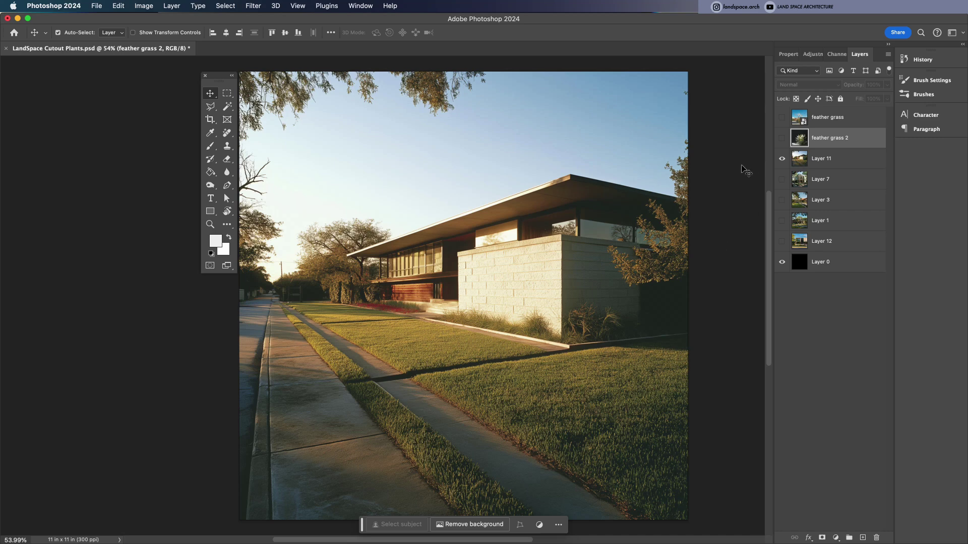
pyautogui.click(783, 139)
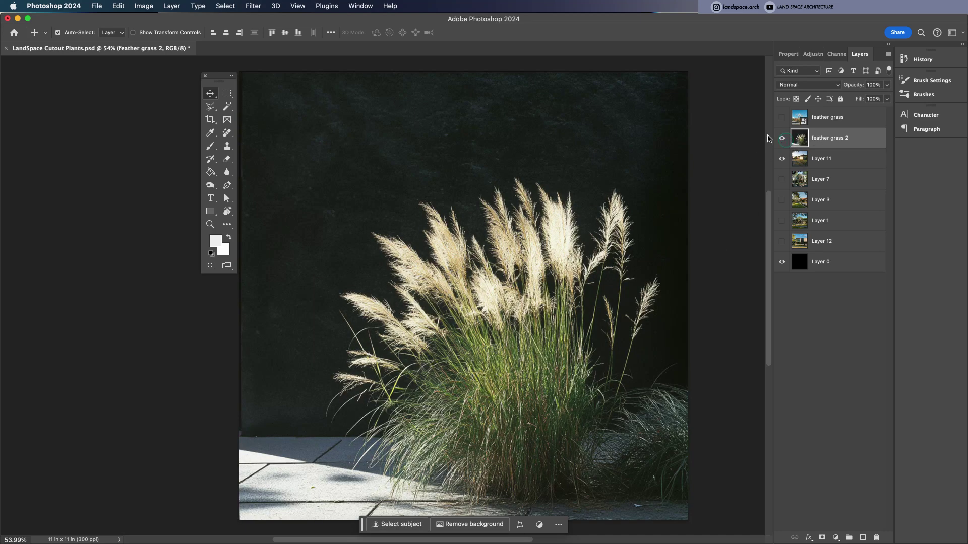
pyautogui.click(226, 109)
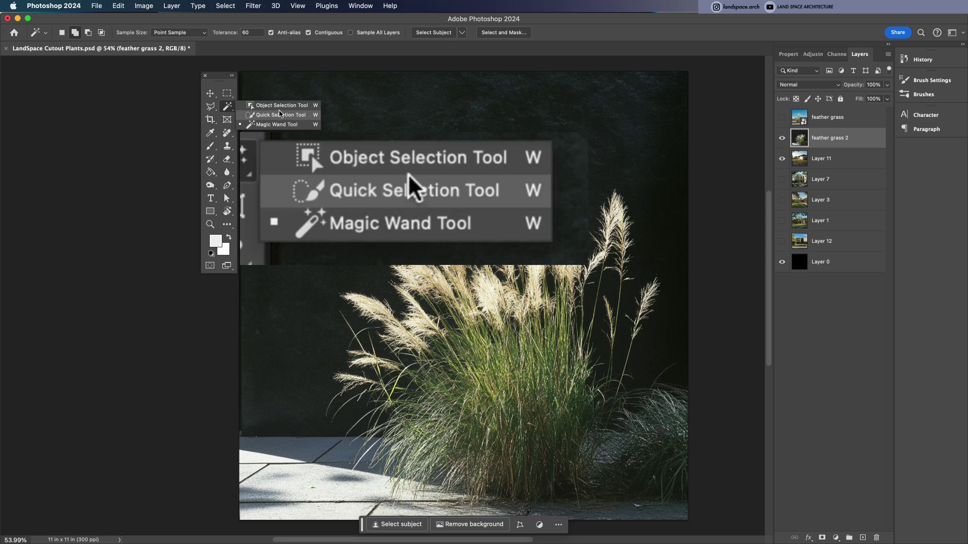
pyautogui.click(268, 116)
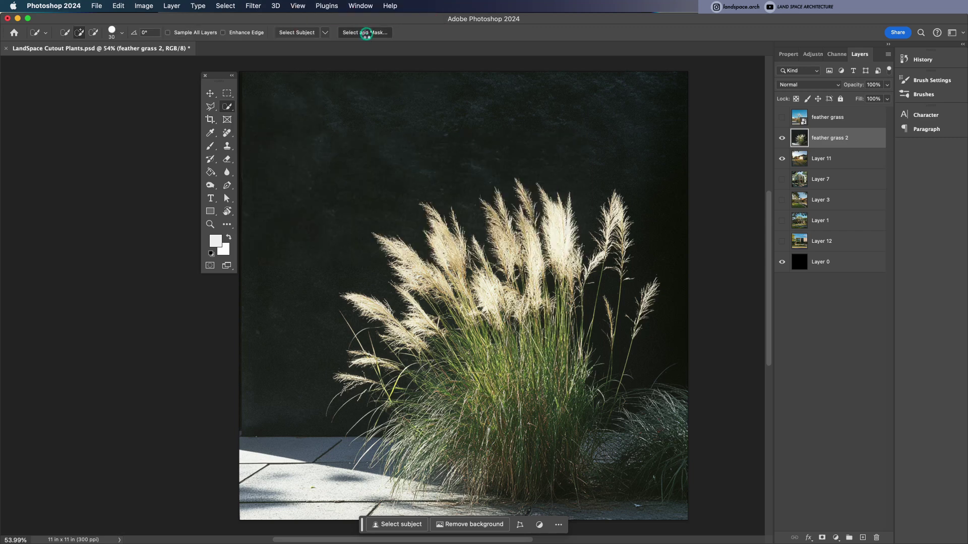
pyautogui.click(369, 34)
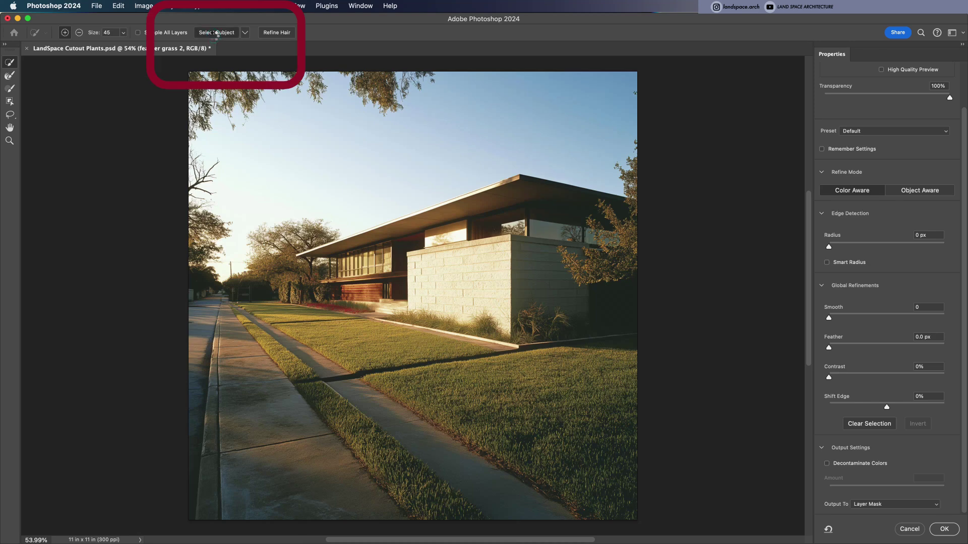
pyautogui.click(215, 34)
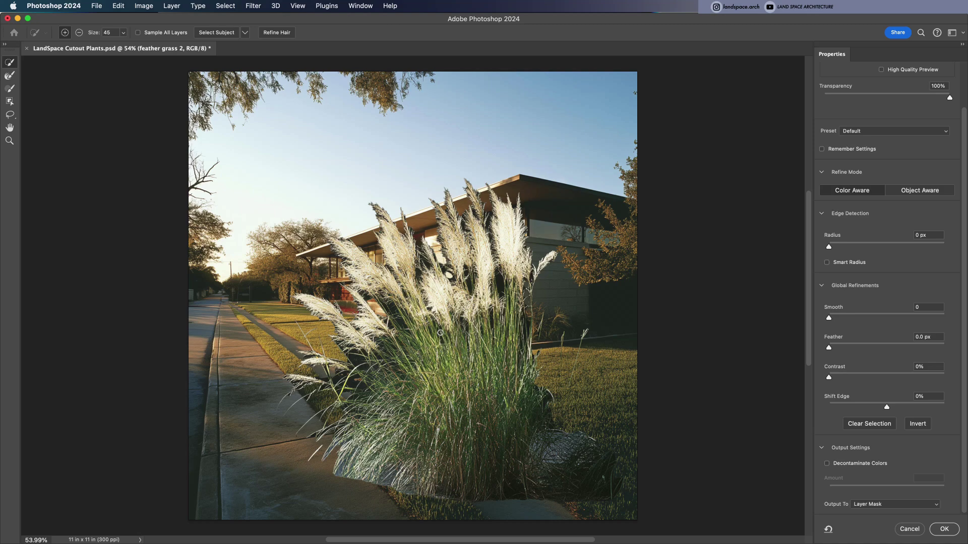
# Apply Refine Hair to the grass selection and inspect the edges of the plumes and thin stems
pyautogui.scroll(10, 372, 215)
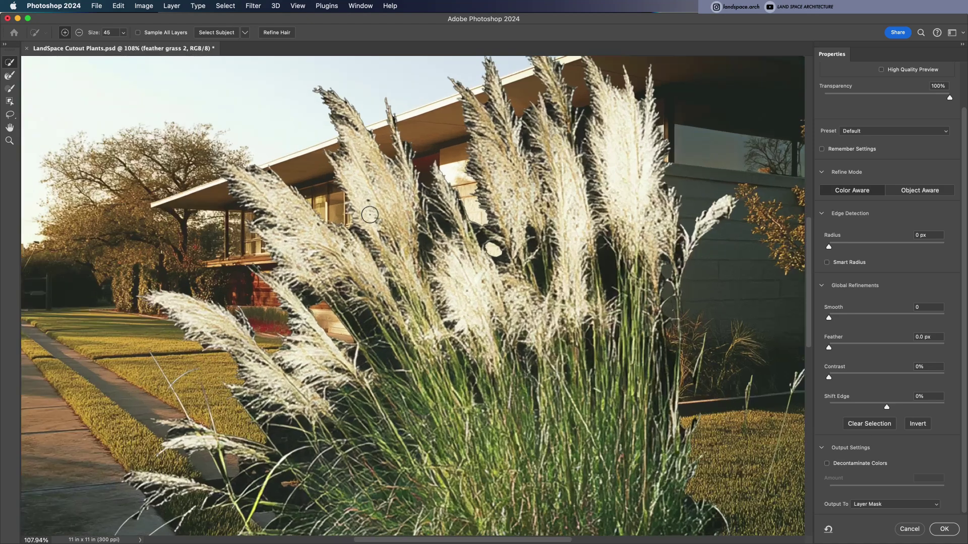
pyautogui.scroll(-3, 369, 215)
pyautogui.scroll(2, 369, 215)
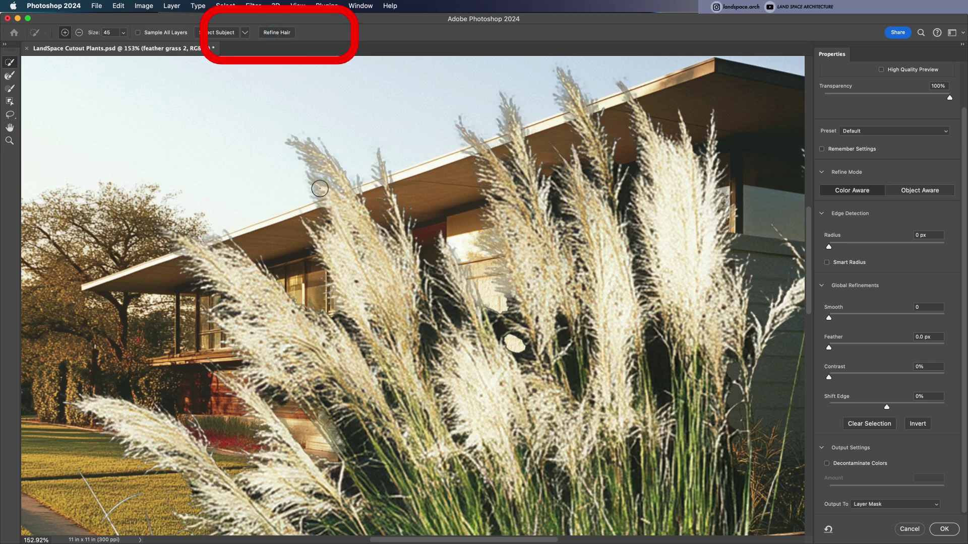
pyautogui.scroll(-3, 333, 216)
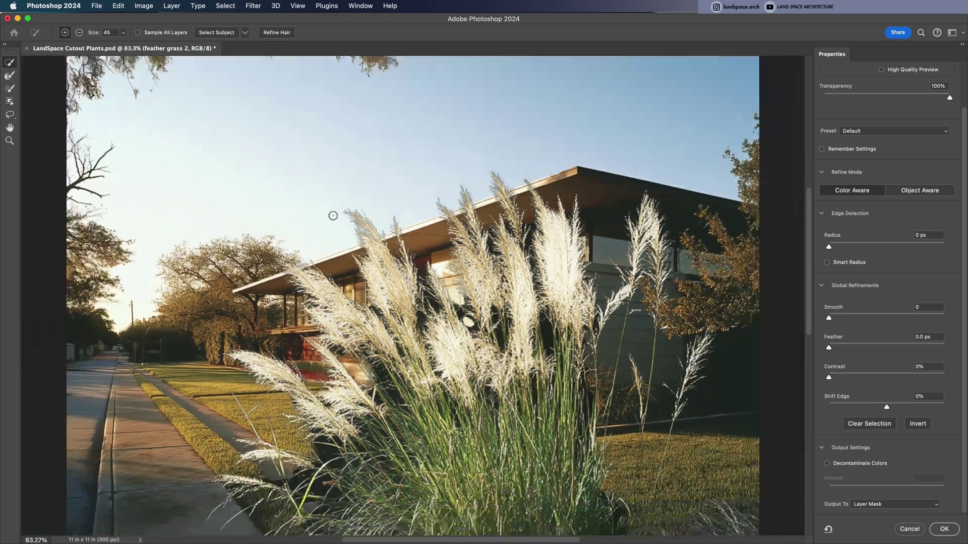
pyautogui.scroll(-2, 333, 216)
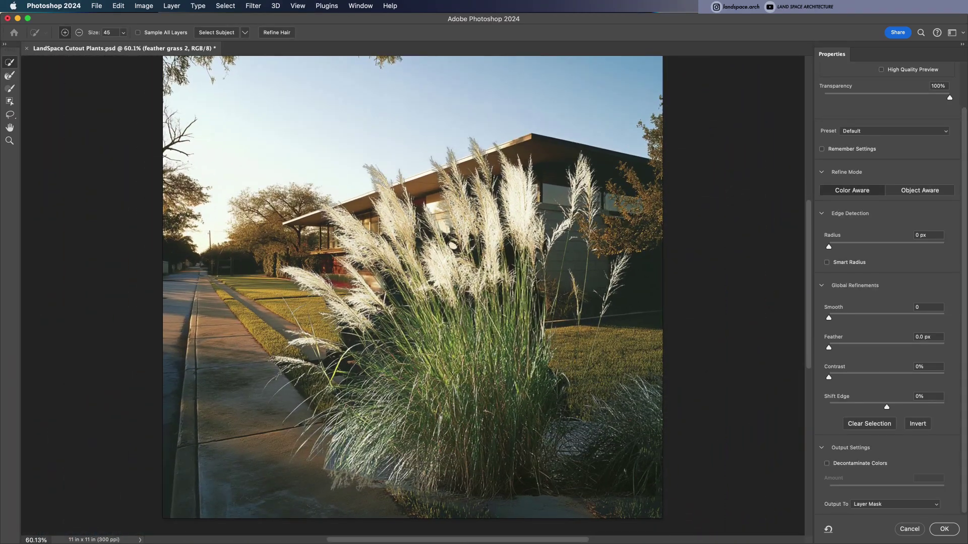
# Clear the dark remnant beneath the leftmost plumes with the Refine Edge Brush at size 90
pyautogui.scroll(3, 389, 293)
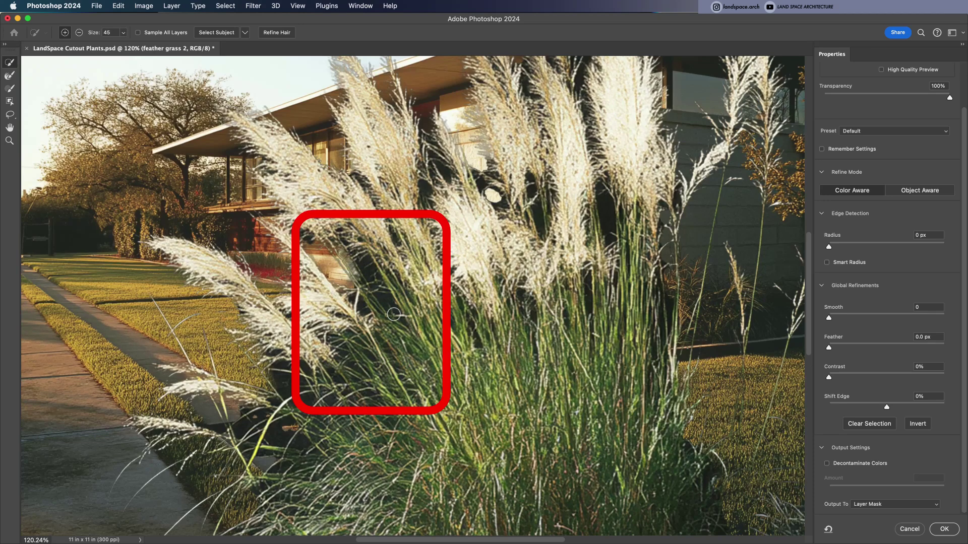
pyautogui.scroll(-2, 305, 366)
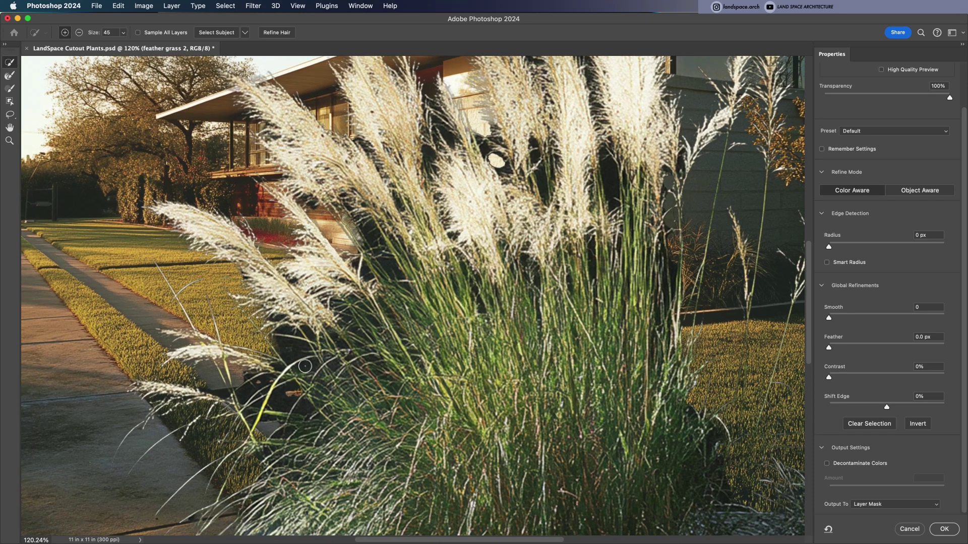
pyautogui.scroll(-4, 305, 367)
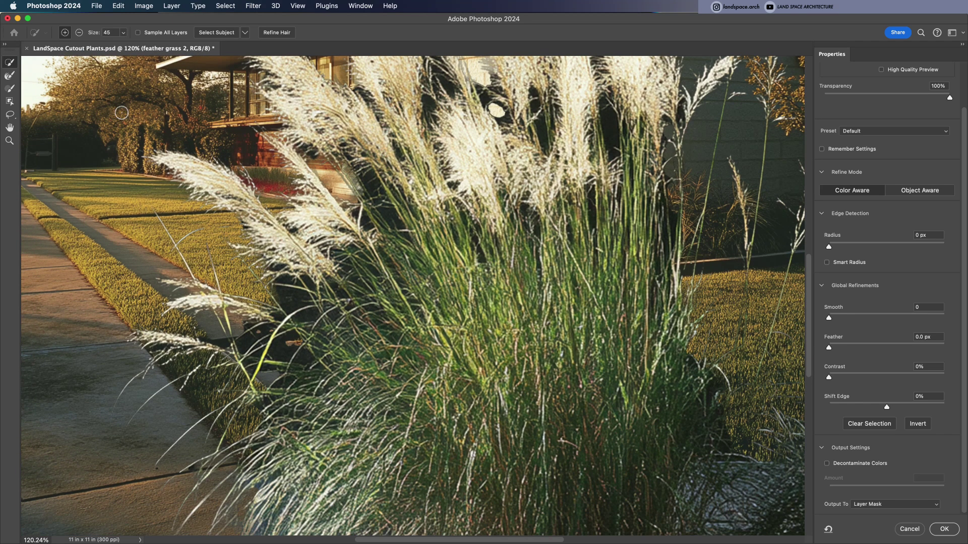
pyautogui.click(11, 76)
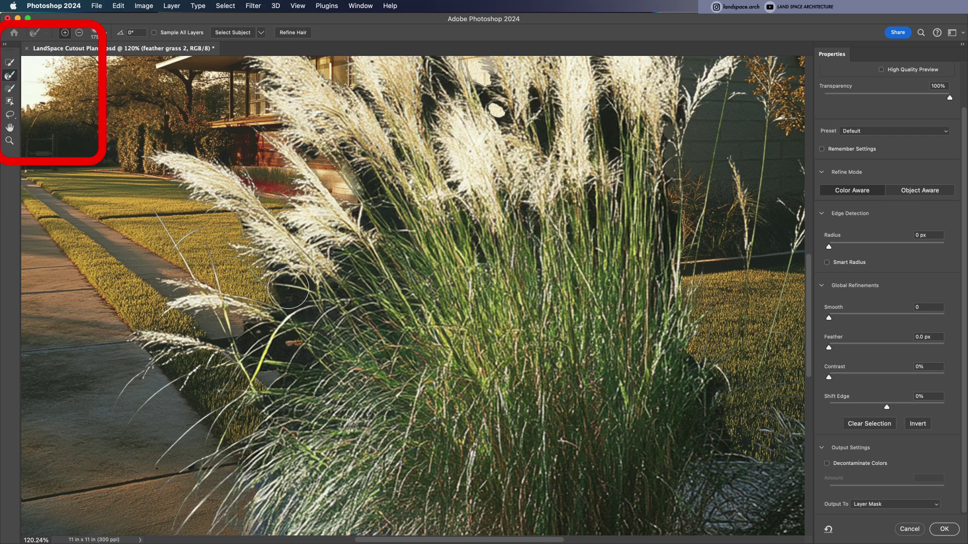
pyautogui.press('[')
pyautogui.press('[')
pyautogui.press('[')
pyautogui.press('[')
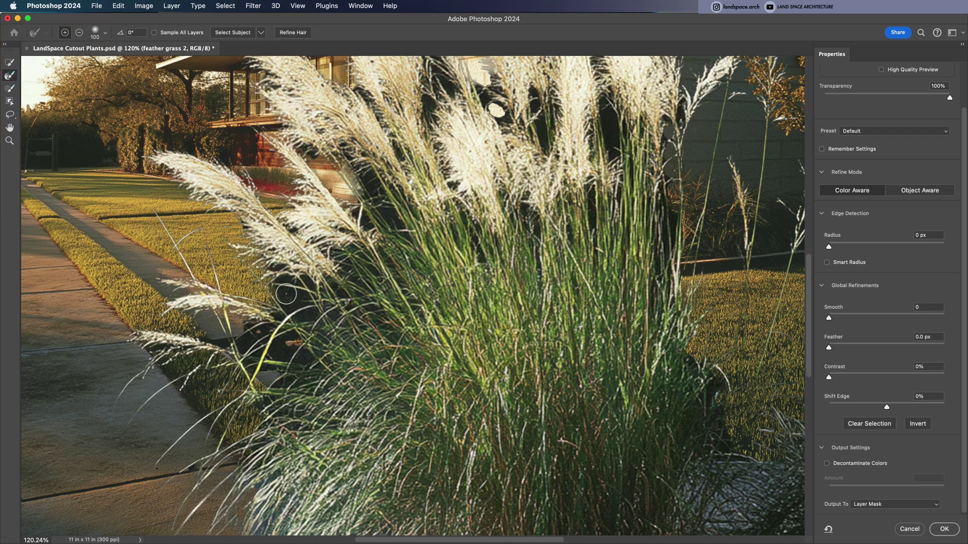
pyautogui.moveTo(292, 304)
pyautogui.mouseDown()
pyautogui.moveTo(274, 274)
pyautogui.moveTo(318, 294)
pyautogui.mouseUp()
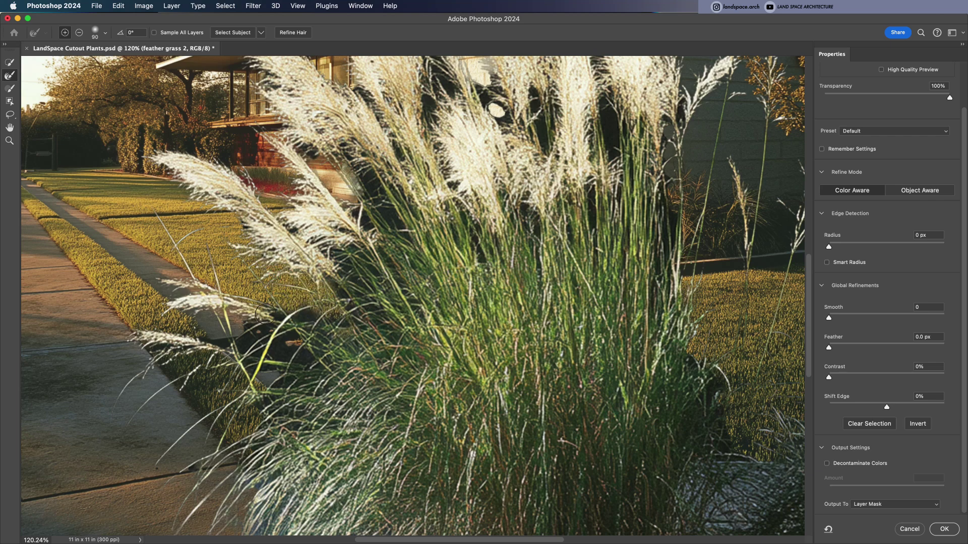
# Enlarge the refine brush to about 125 and clear the dark patches around the lower-left grass blades
pyautogui.press(']')
pyautogui.press(']')
pyautogui.press(']')
pyautogui.press(']')
pyautogui.press(']')
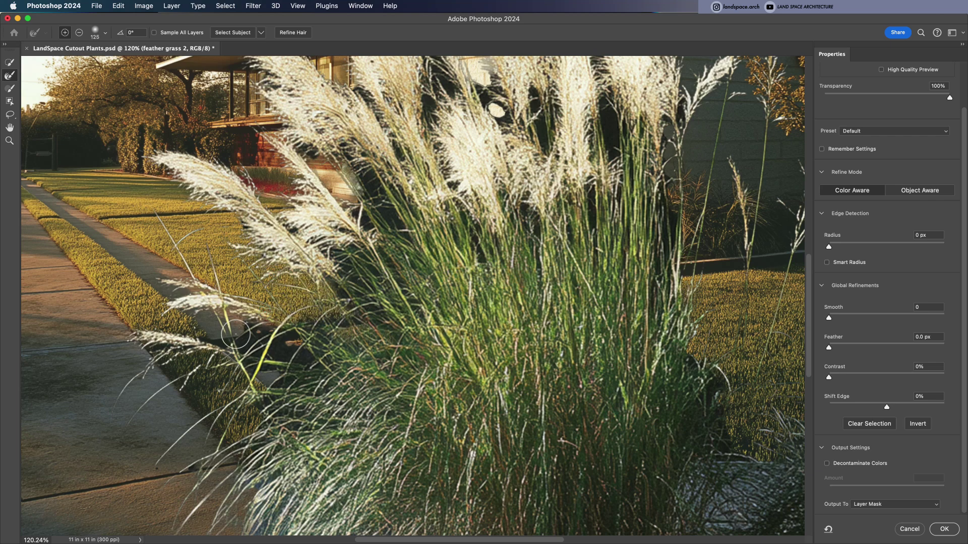
pyautogui.moveTo(211, 333)
pyautogui.mouseDown()
pyautogui.moveTo(272, 343)
pyautogui.moveTo(387, 406)
pyautogui.mouseUp()
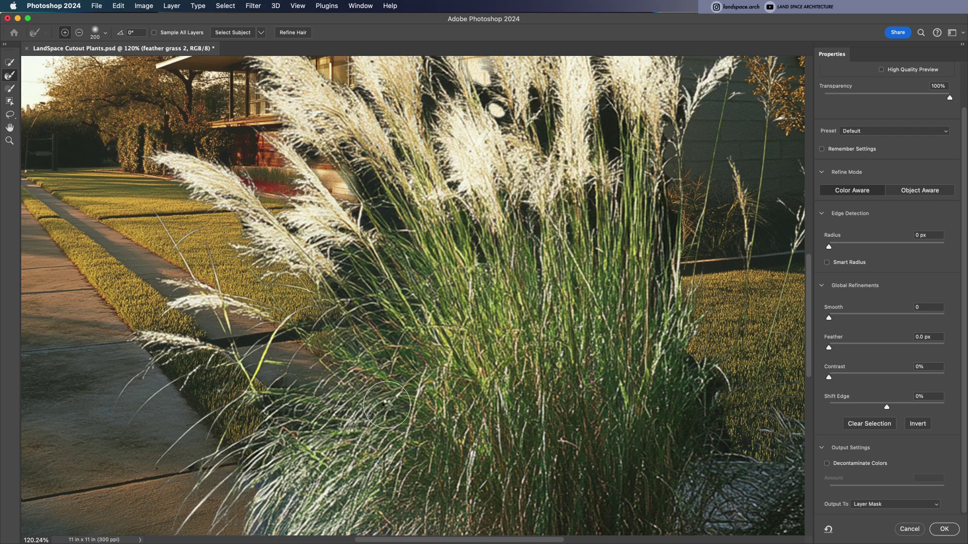
# Clear the dark gaps between the left plumes and the central stems with the Refine Edge Brush at size 200
pyautogui.moveTo(297, 319); pyautogui.dragTo(387, 323)
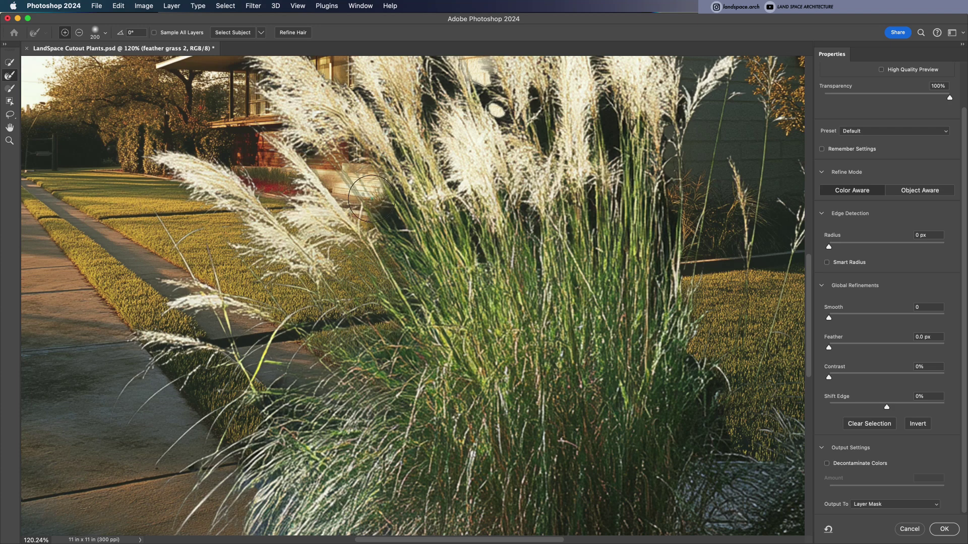
pyautogui.scroll(5, 431, 267)
pyautogui.moveTo(358, 230)
pyautogui.mouseDown()
pyautogui.moveTo(456, 351)
pyautogui.moveTo(427, 192)
pyautogui.moveTo(448, 313)
pyautogui.moveTo(533, 290)
pyautogui.moveTo(542, 265)
pyautogui.moveTo(578, 342)
pyautogui.moveTo(451, 223)
pyautogui.moveTo(477, 385)
pyautogui.mouseUp()
# Refine the dark background showing behind the stems beneath the tall central and right-hand plumes
pyautogui.scroll(3, 446, 313)
pyautogui.hscroll(4, 447, 313)
pyautogui.scroll(-2, 467, 293)
pyautogui.hscroll(1, 468, 292)
pyautogui.scroll(-1, 474, 385)
pyautogui.moveTo(510, 285); pyautogui.dragTo(524, 409)
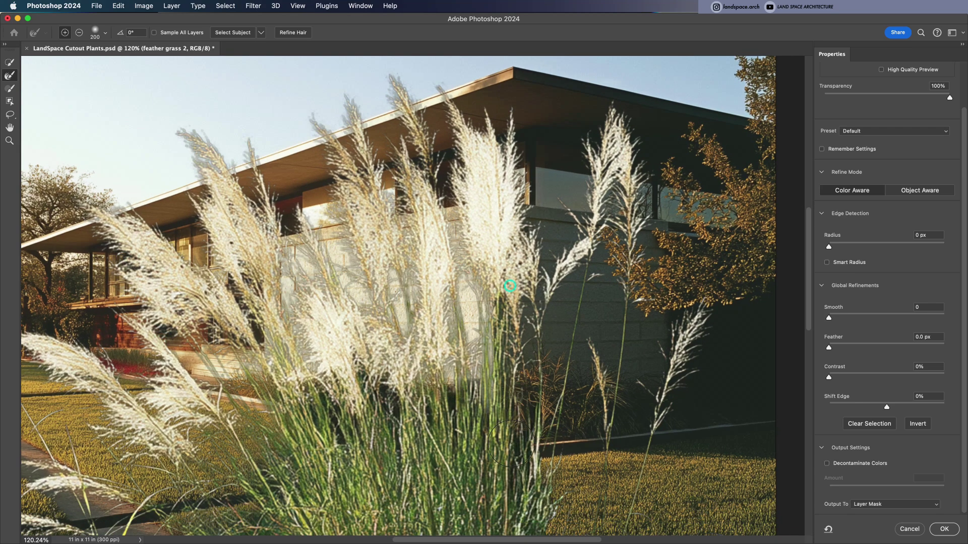
# Refine the gaps among the middle stems and the drooping blades on the lower left of the clump
pyautogui.scroll(-8, 570, 326)
pyautogui.moveTo(460, 204)
pyautogui.mouseDown()
pyautogui.moveTo(382, 198)
pyautogui.moveTo(397, 229)
pyautogui.moveTo(392, 261)
pyautogui.moveTo(325, 239)
pyautogui.moveTo(330, 258)
pyautogui.moveTo(284, 315)
pyautogui.moveTo(226, 327)
pyautogui.mouseUp()
pyautogui.scroll(-4, 284, 314)
pyautogui.hscroll(-3, 285, 315)
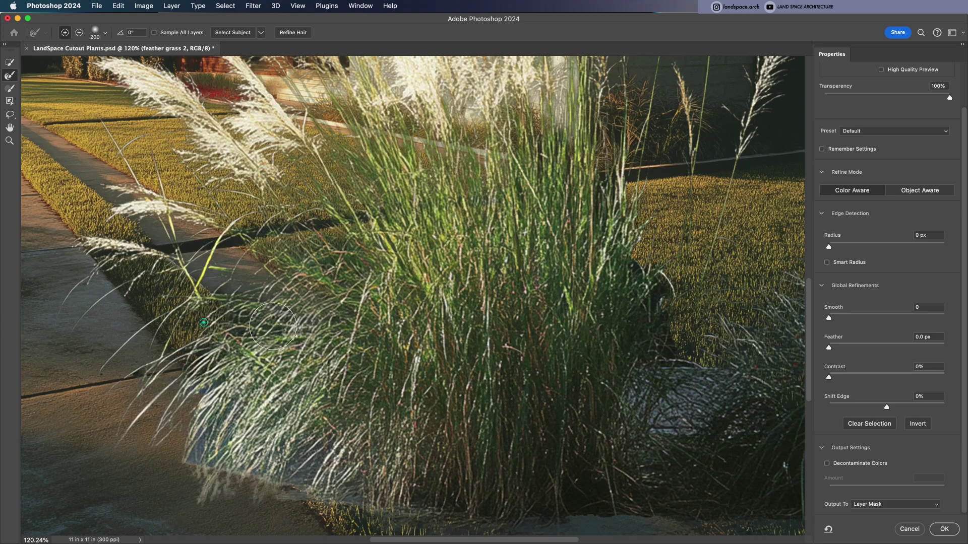
pyautogui.scroll(-4, 242, 323)
pyautogui.hscroll(3, 242, 322)
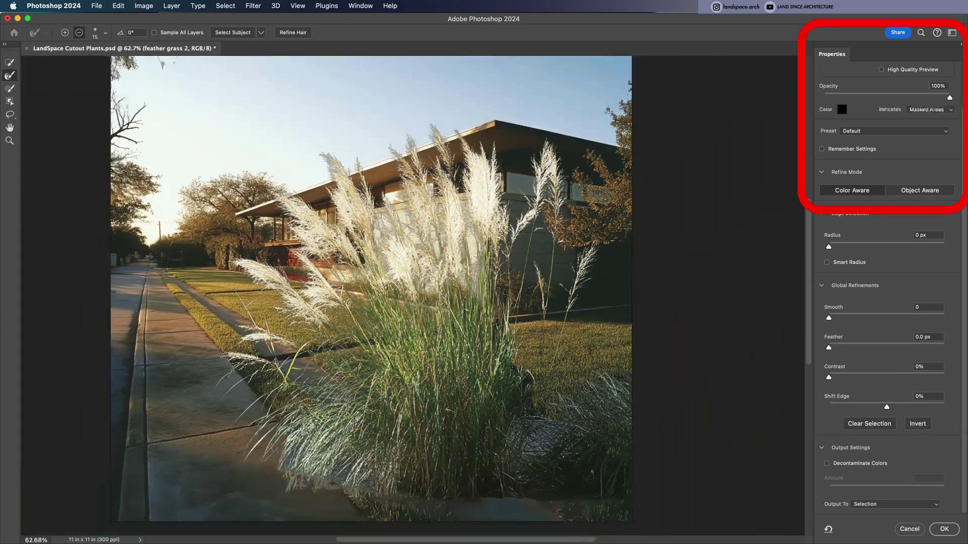
# Preview the cutout on white and clear the dark spots within the upper-left plumes with the Refine Edge Brush at size 90
pyautogui.press('w')
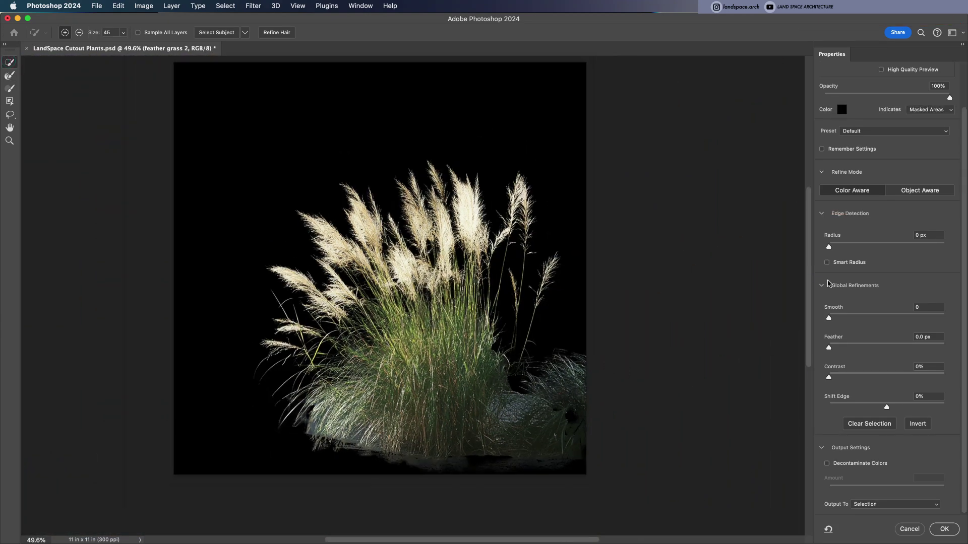
pyautogui.click(862, 104)
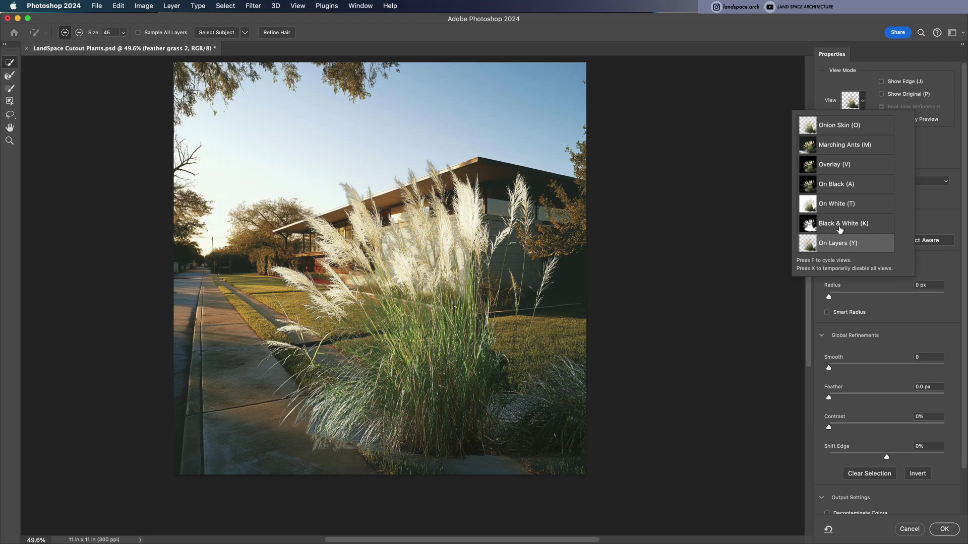
pyautogui.click(10, 76)
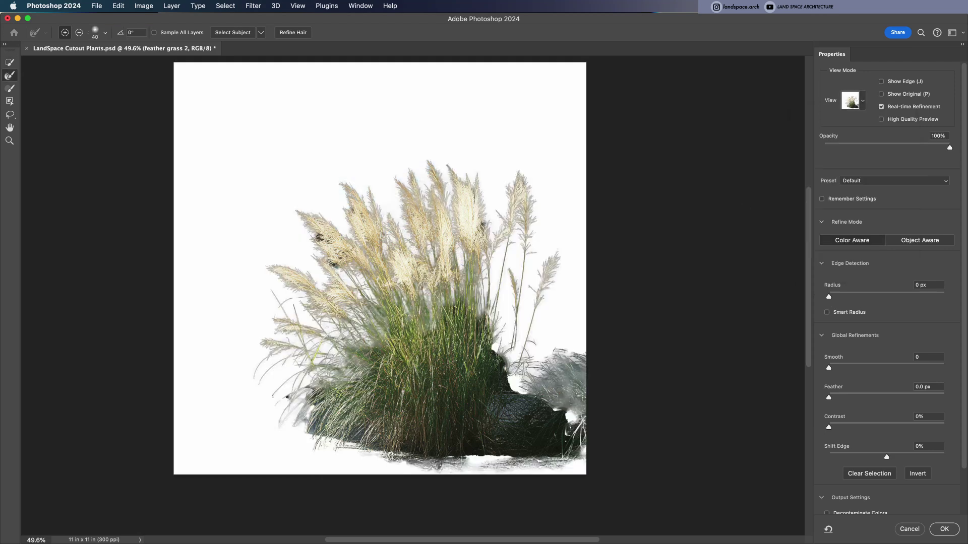
pyautogui.press(']')
pyautogui.moveTo(318, 237); pyautogui.dragTo(325, 240)
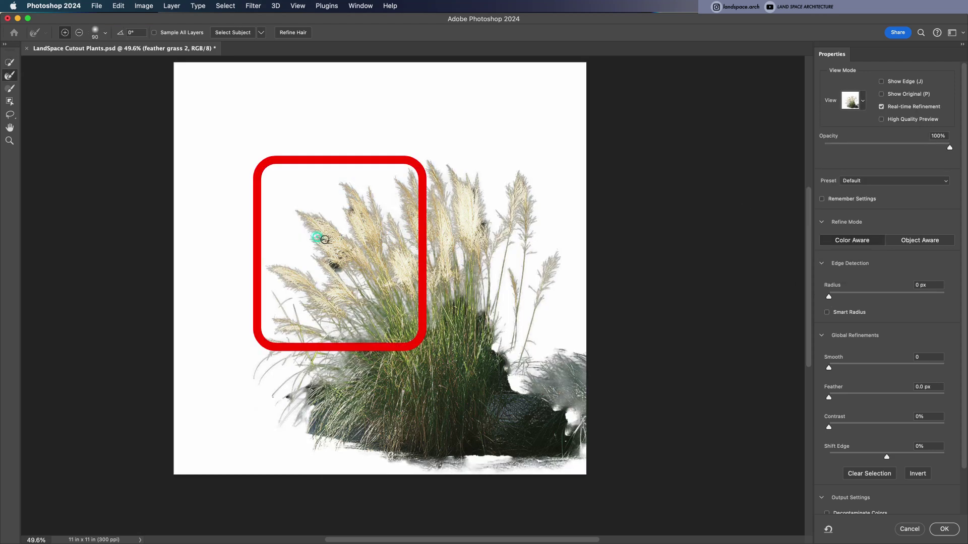
pyautogui.moveTo(350, 210); pyautogui.dragTo(353, 212)
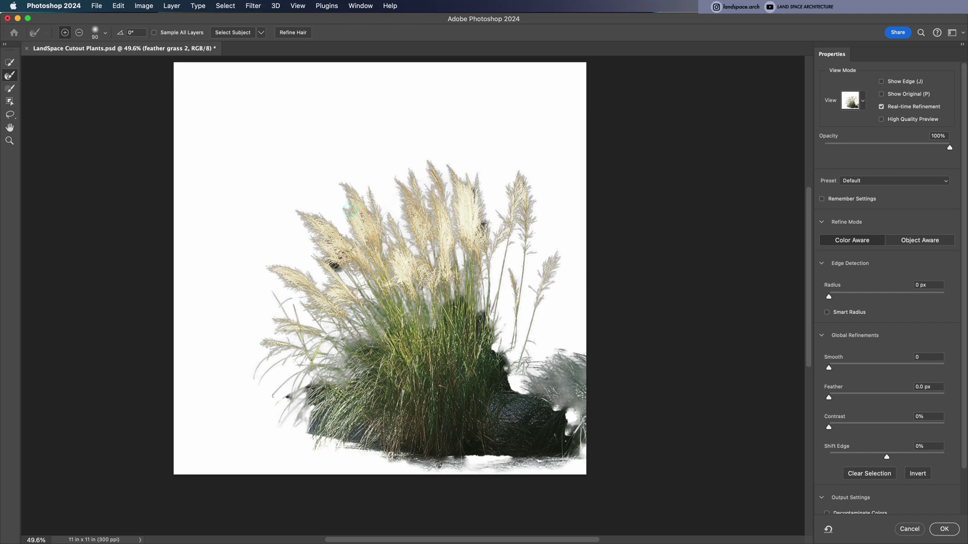
pyautogui.moveTo(331, 265); pyautogui.dragTo(337, 267)
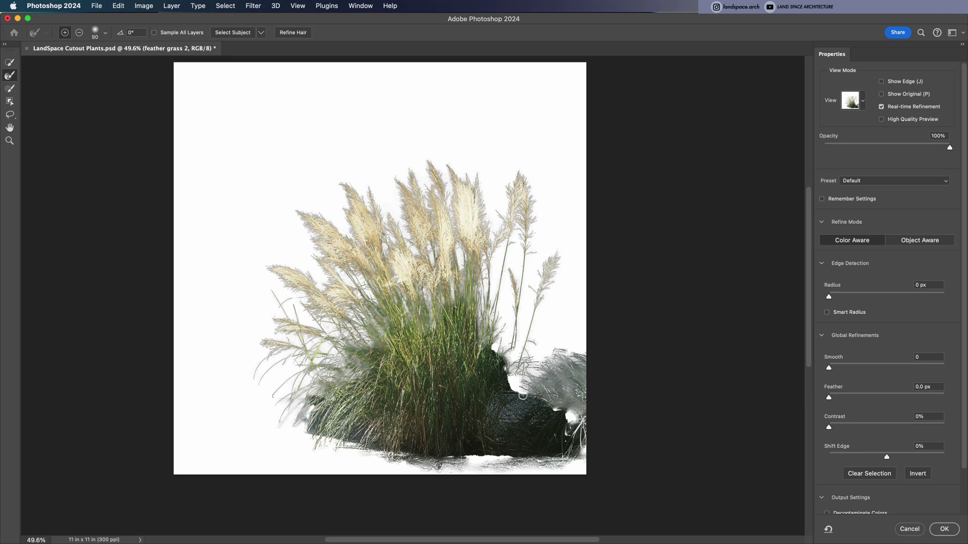
# Subtract the neighbouring shrub with the Quick Selection Tool at size 125, and refine the clump's right edge with a 175 brush
pyautogui.click(9, 64)
pyautogui.moveTo(524, 412)
pyautogui.mouseDown()
pyautogui.moveTo(576, 429)
pyautogui.moveTo(558, 411)
pyautogui.moveTo(517, 448)
pyautogui.moveTo(540, 390)
pyautogui.moveTo(510, 414)
pyautogui.moveTo(528, 395)
pyautogui.mouseUp()
pyautogui.click(76, 33)
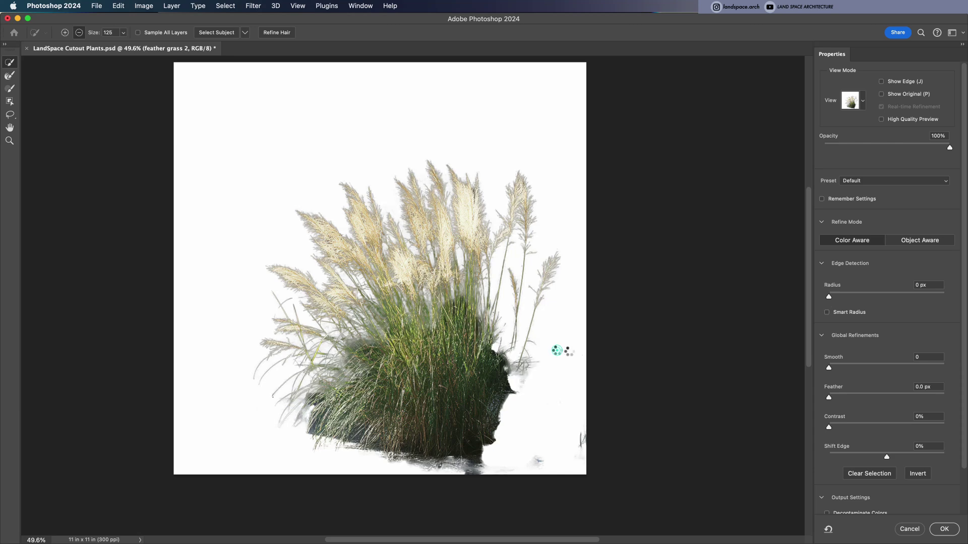
pyautogui.press('r')
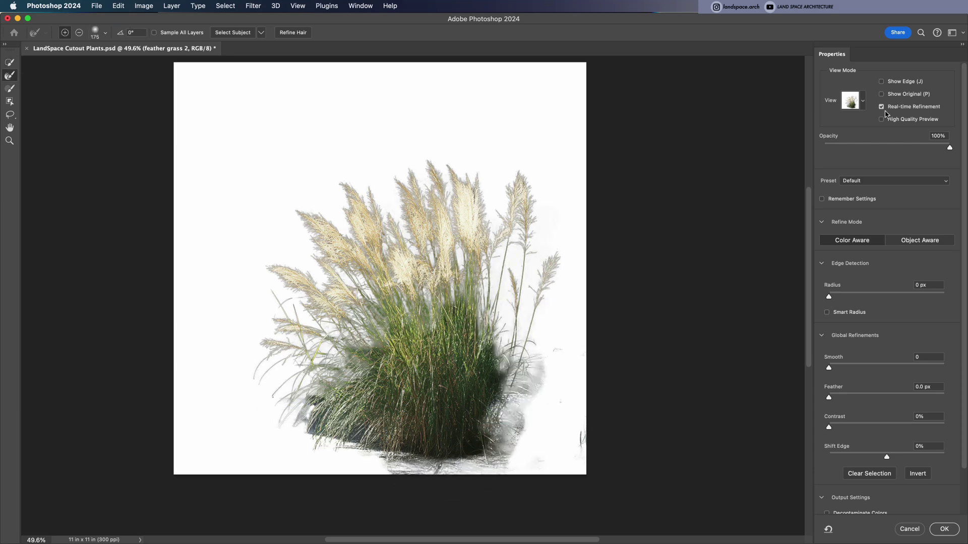
# Inspect the cutout in the On Black and Onion Skin views
pyautogui.click(862, 103)
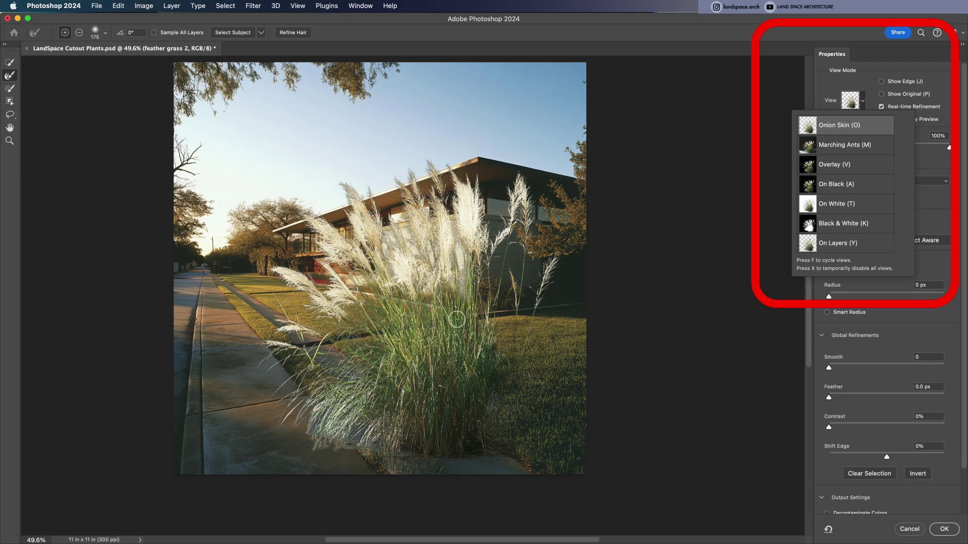
pyautogui.press('a')
pyautogui.click(857, 105)
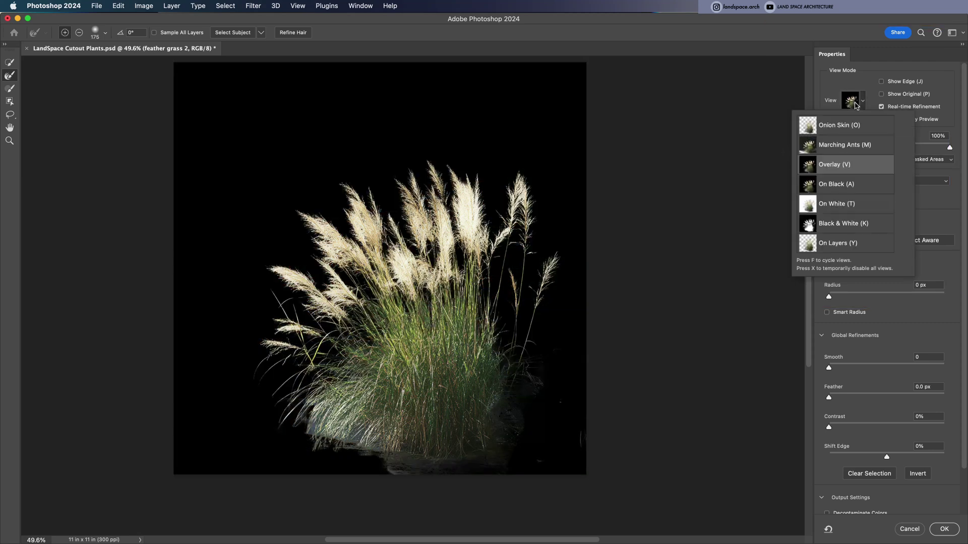
pyautogui.click(840, 126)
pyautogui.click(869, 346)
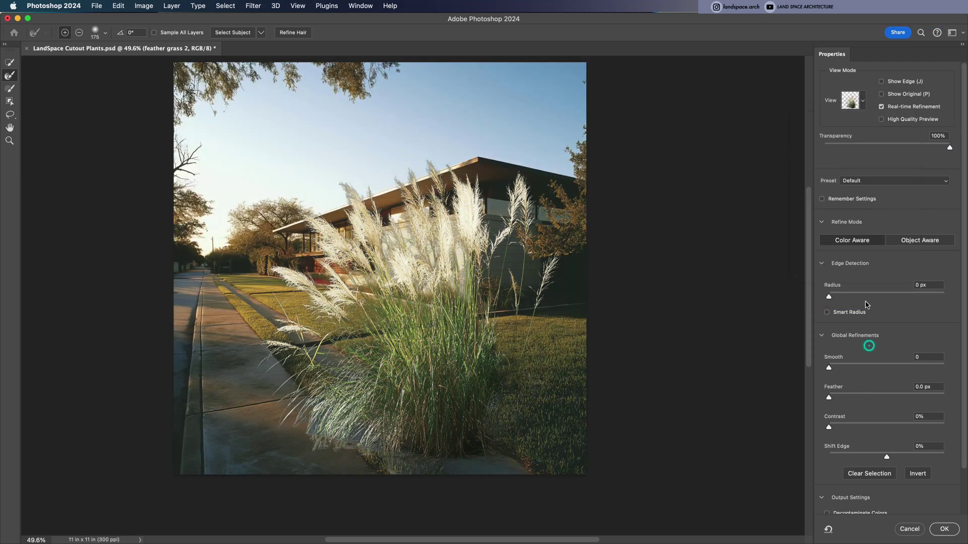
# Set the Edge Detection radius to 5 px
pyautogui.scroll(-1, 841, 290)
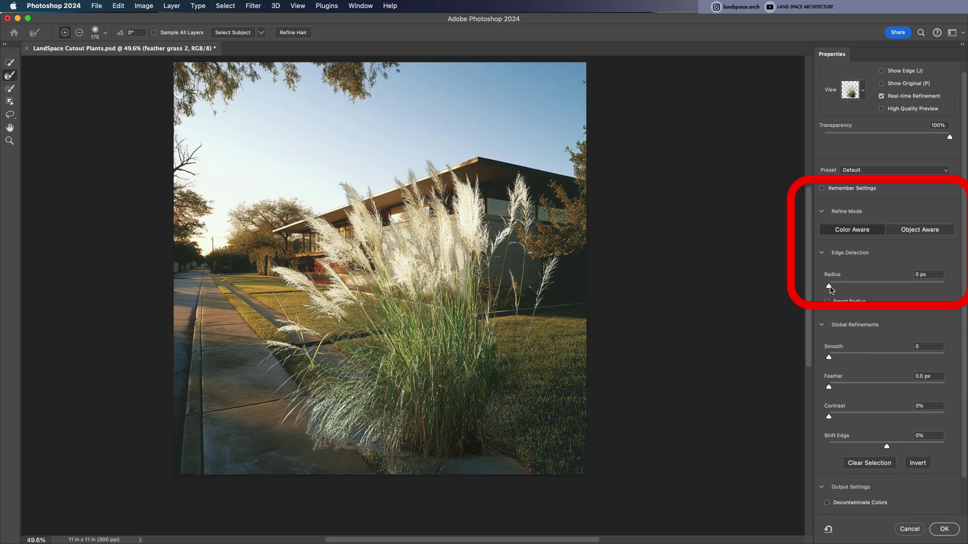
pyautogui.moveTo(881, 287); pyautogui.dragTo(889, 285)
# Try the Object Aware refine mode on the grass and return to Color Aware
pyautogui.click(910, 229)
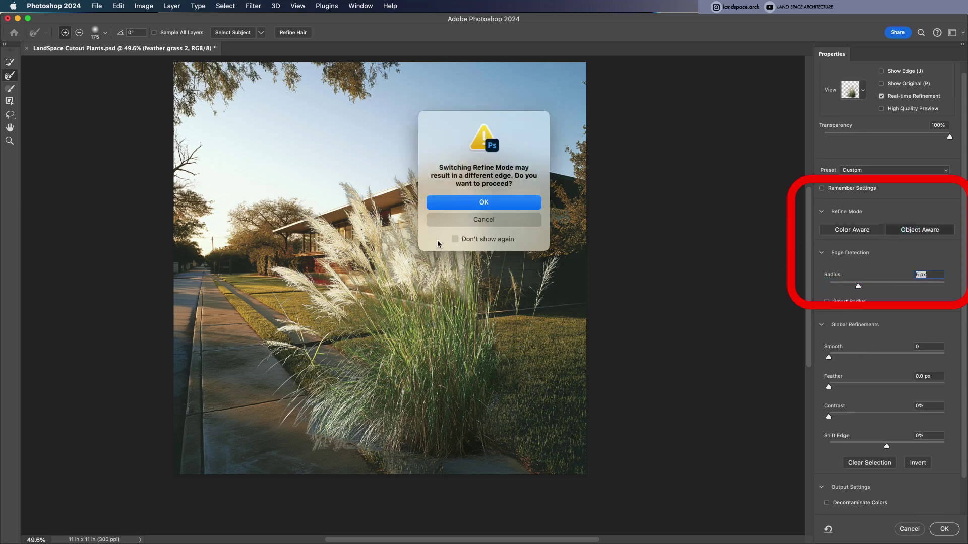
pyautogui.click(473, 204)
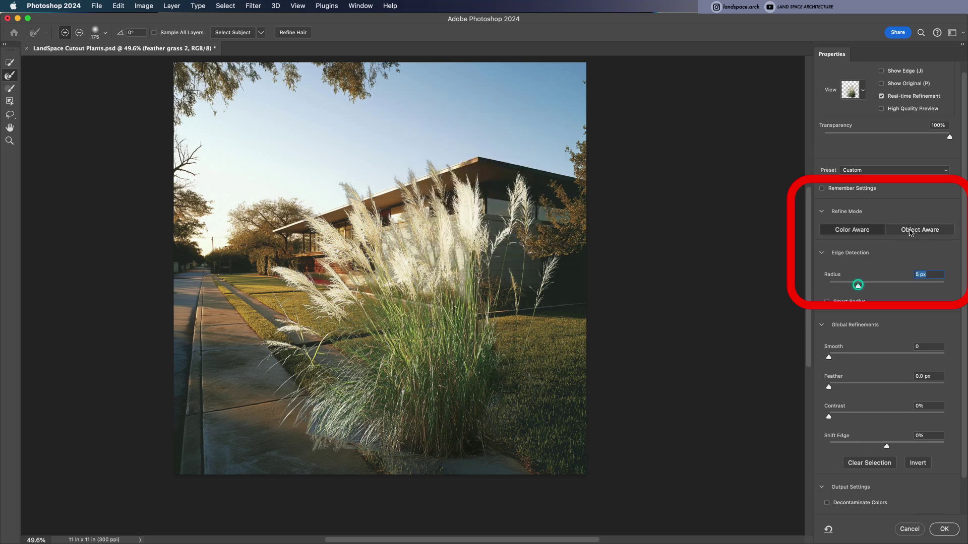
pyautogui.click(909, 229)
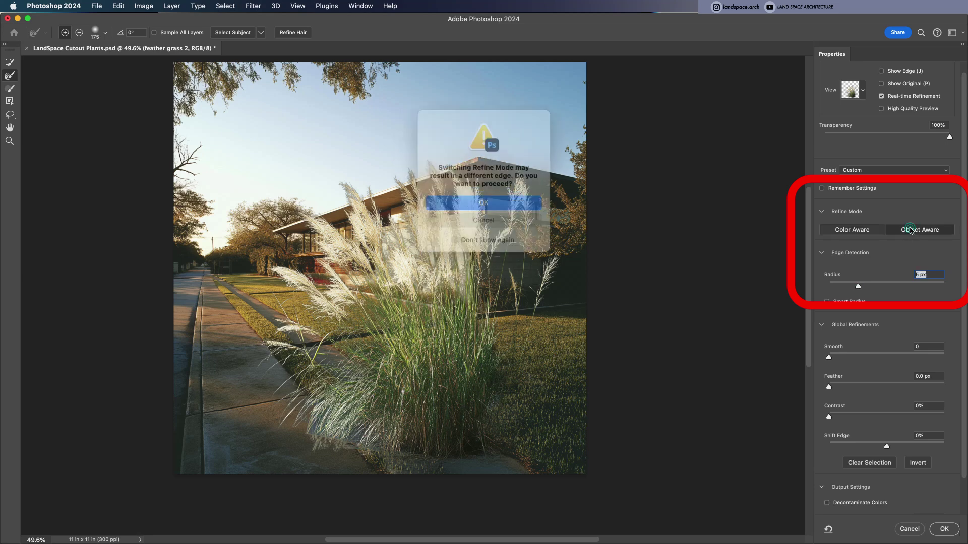
pyautogui.click(473, 204)
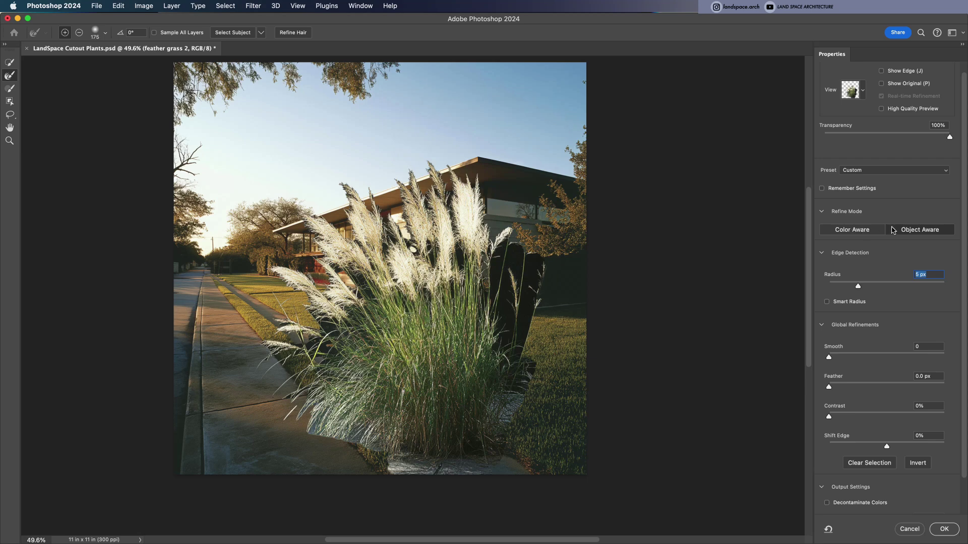
pyautogui.click(851, 229)
pyautogui.click(501, 203)
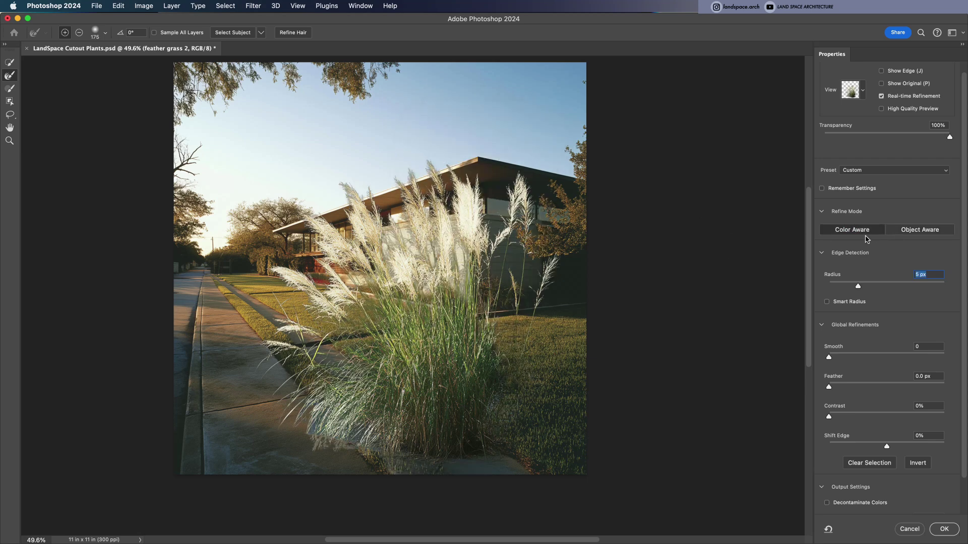
# Set Shift Edge to -3% in the Global Refinements
pyautogui.scroll(-2, 873, 382)
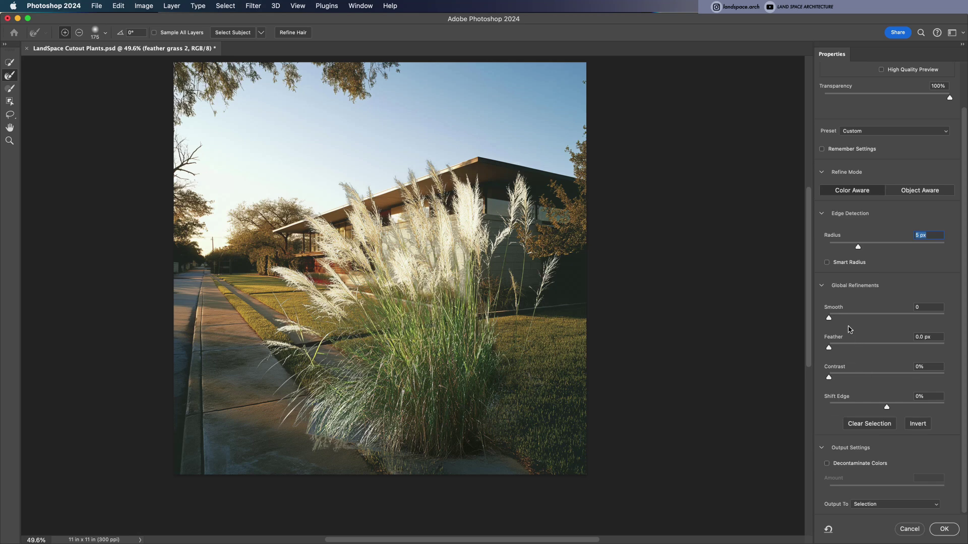
pyautogui.scroll(2, 449, 364)
pyautogui.hscroll(-3, 449, 364)
pyautogui.scroll(-2, 450, 364)
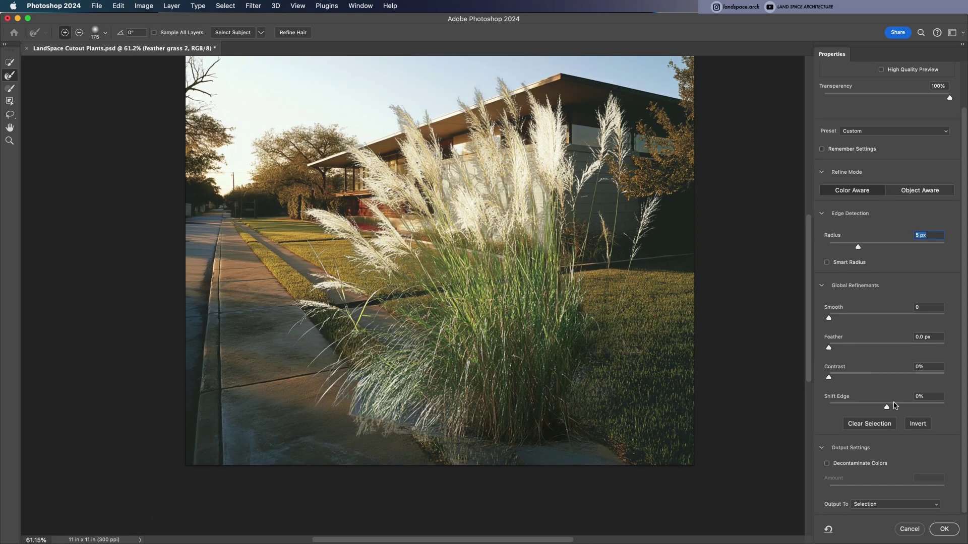
pyautogui.moveTo(887, 407)
pyautogui.mouseDown()
pyautogui.moveTo(941, 412)
pyautogui.moveTo(868, 421)
pyautogui.moveTo(888, 417)
pyautogui.mouseUp()
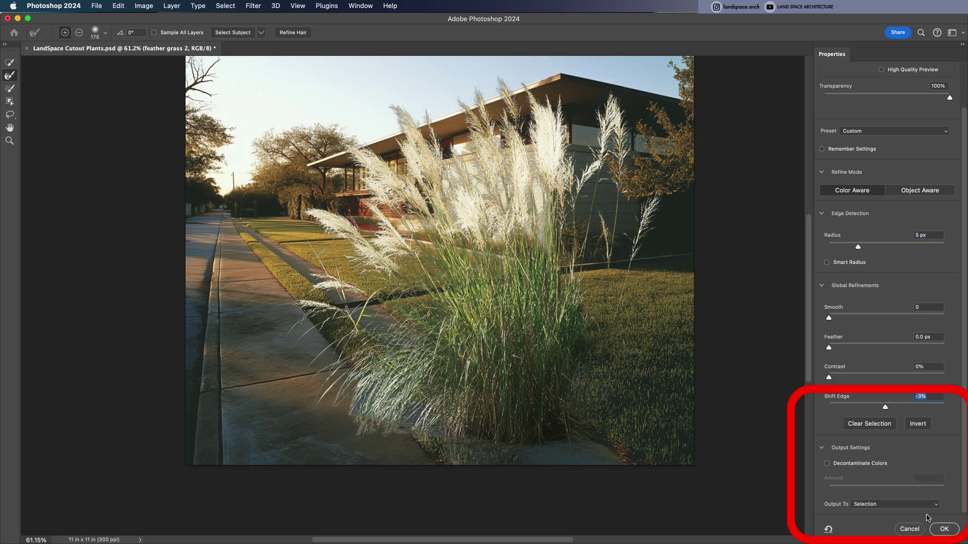
# Output the refined cutout to a new layer with layer mask and check it by toggling the layer's visibility
pyautogui.click(878, 506)
pyautogui.scroll(-2, 878, 517)
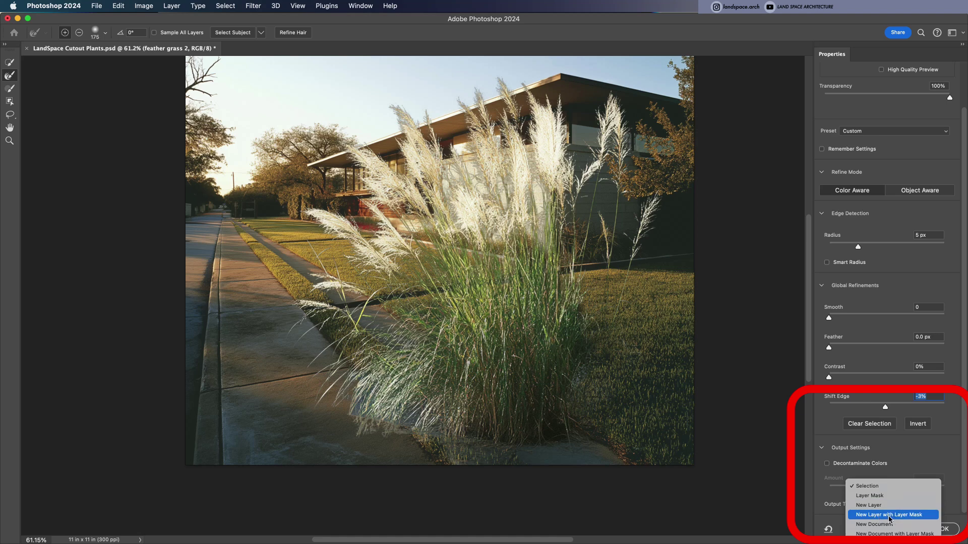
pyautogui.click(890, 515)
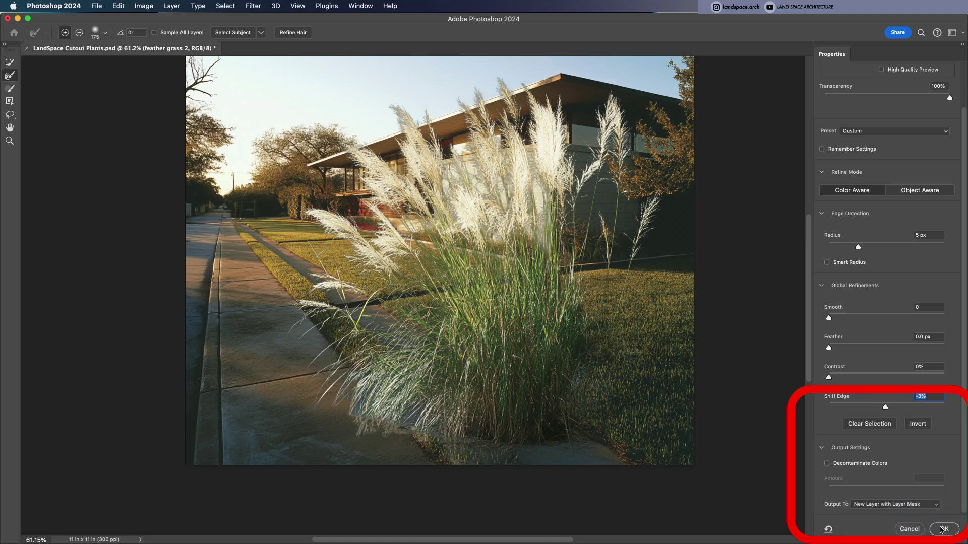
pyautogui.click(943, 530)
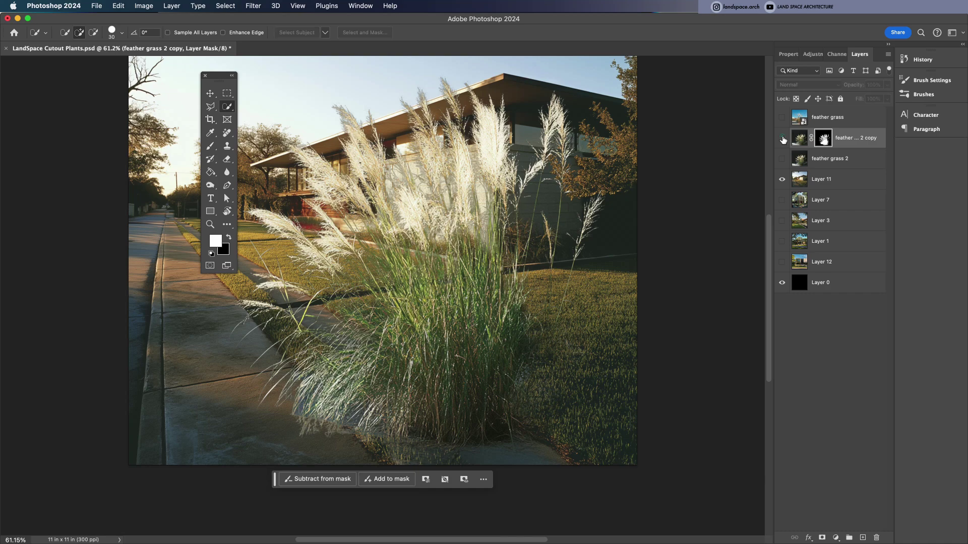
pyautogui.click(782, 138)
pyautogui.click(782, 138)
# Scale down the grass cutout with Free Transform and place it in the lower-right corner of the scene
pyautogui.press('v')
pyautogui.scroll(1, 520, 191)
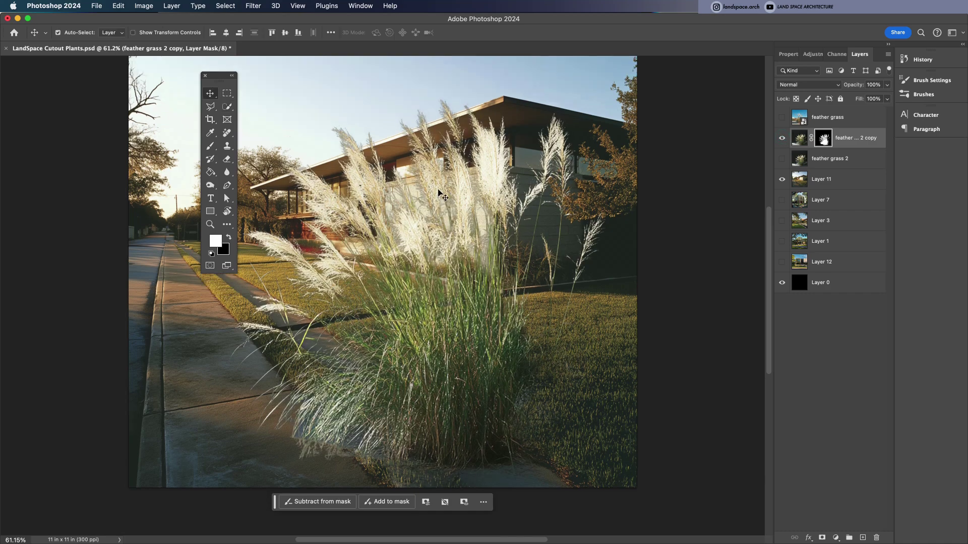
pyautogui.hotkey('ctrl', 't')
pyautogui.scroll(5, 440, 193)
pyautogui.moveTo(382, 111); pyautogui.dragTo(382, 333)
pyautogui.scroll(-6, 382, 333)
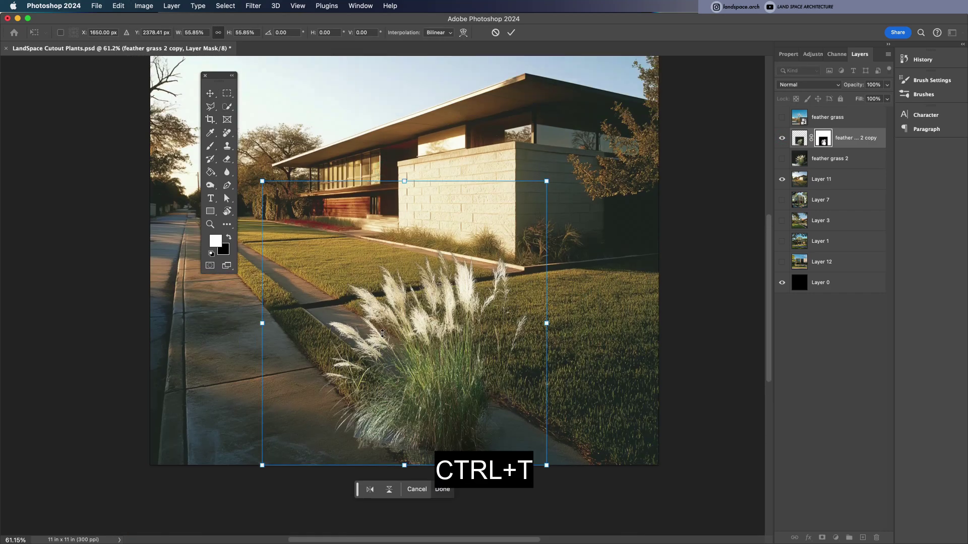
pyautogui.moveTo(427, 411); pyautogui.dragTo(530, 328)
pyautogui.moveTo(505, 96); pyautogui.dragTo(620, 125)
pyautogui.moveTo(580, 253); pyautogui.dragTo(539, 251)
pyautogui.press('Return')
# Check the grass over the Layer 7, Layer 3 and Layer 1 backgrounds, and leave Layer 12 showing behind it
pyautogui.press('super+minus')
pyautogui.press('super+minus')
pyautogui.hscroll(-4, 547, 258)
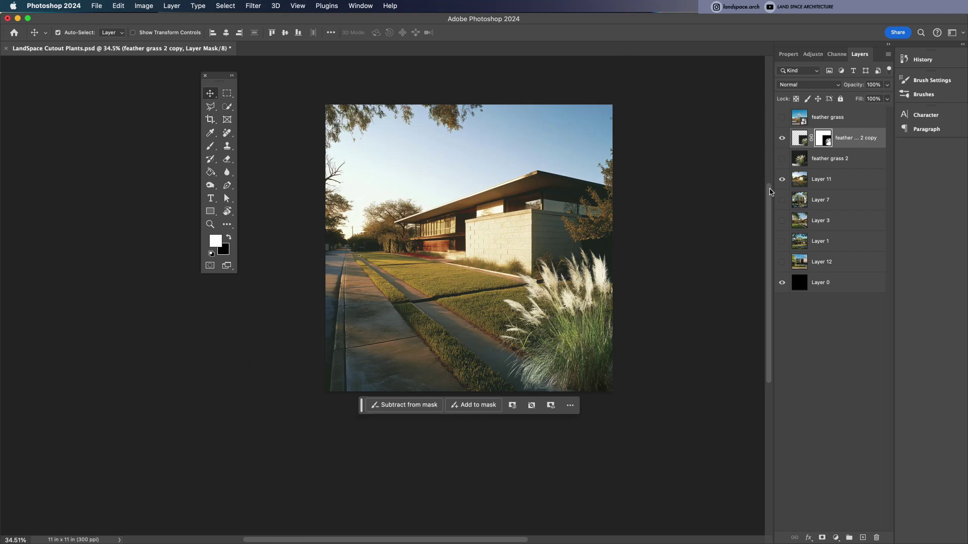
pyautogui.click(781, 179)
pyautogui.click(781, 199)
pyautogui.click(779, 197)
pyautogui.click(780, 218)
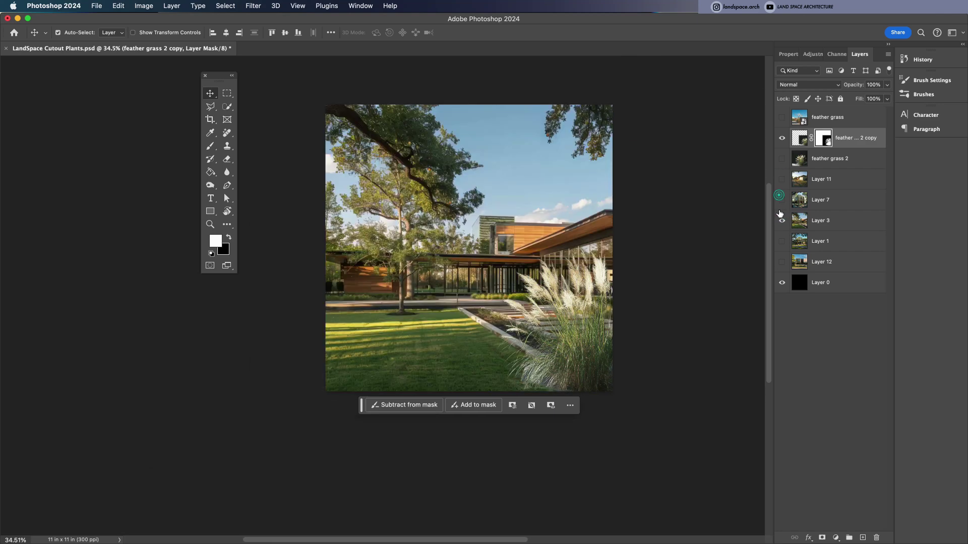
pyautogui.click(782, 221)
pyautogui.click(782, 242)
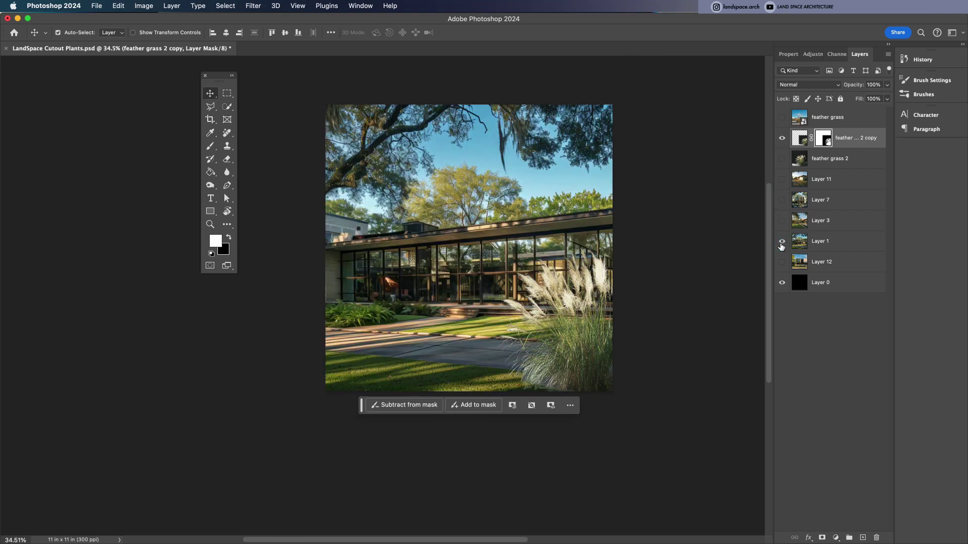
pyautogui.click(782, 241)
pyautogui.click(782, 262)
# Scale the grass cutout to 63.37% and place it beside the hedge in front of the low wall's left end
pyautogui.moveTo(574, 370); pyautogui.dragTo(526, 322)
pyautogui.press('super+t')
pyautogui.moveTo(512, 158); pyautogui.dragTo(514, 231)
pyautogui.scroll(2, 517, 237)
pyautogui.press('super+plus')
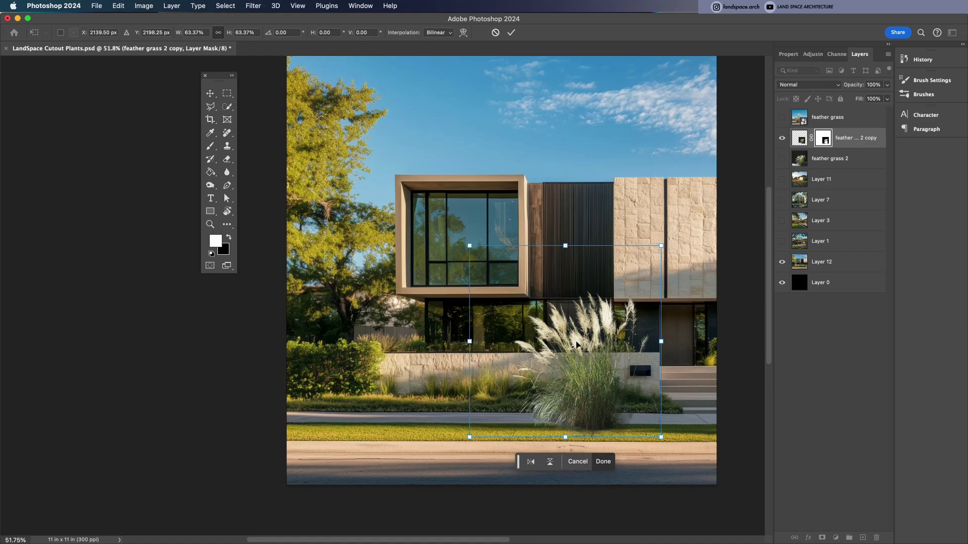
pyautogui.moveTo(576, 345); pyautogui.dragTo(405, 321)
pyautogui.click(432, 438)
# Set up the Brush tool in Normal mode with a black foreground for working on the grass cutout's layer mask
pyautogui.scroll(2, 382, 295)
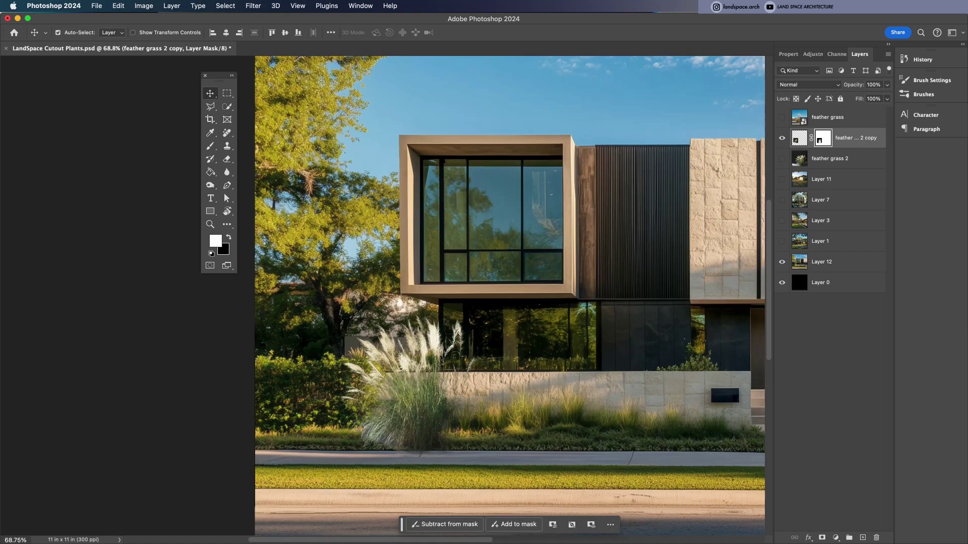
pyautogui.scroll(2, 443, 321)
pyautogui.press('b')
pyautogui.press('x')
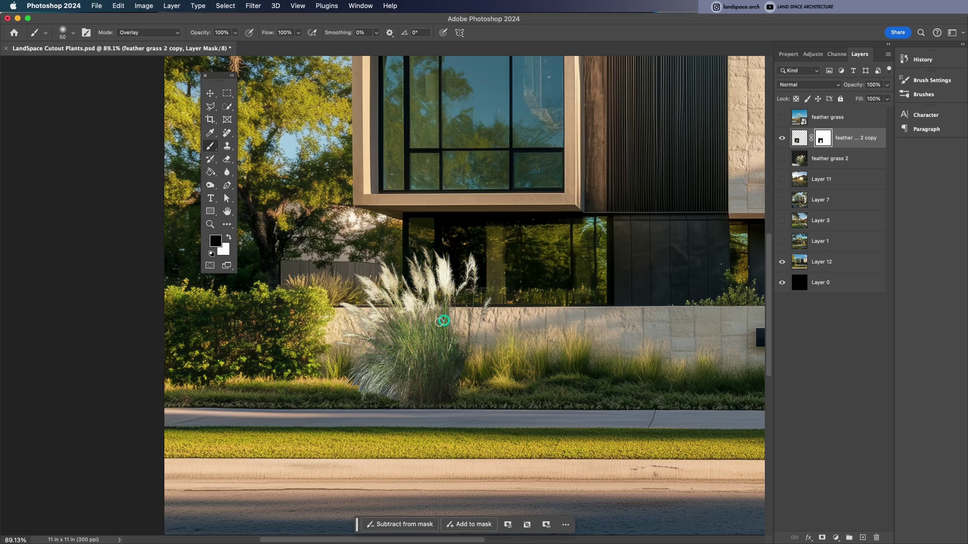
pyautogui.press('v')
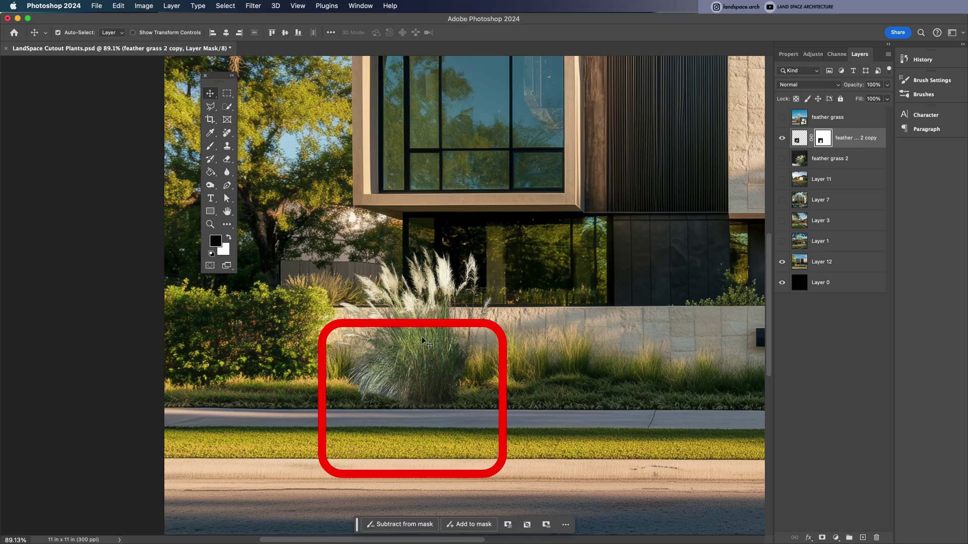
pyautogui.press('b')
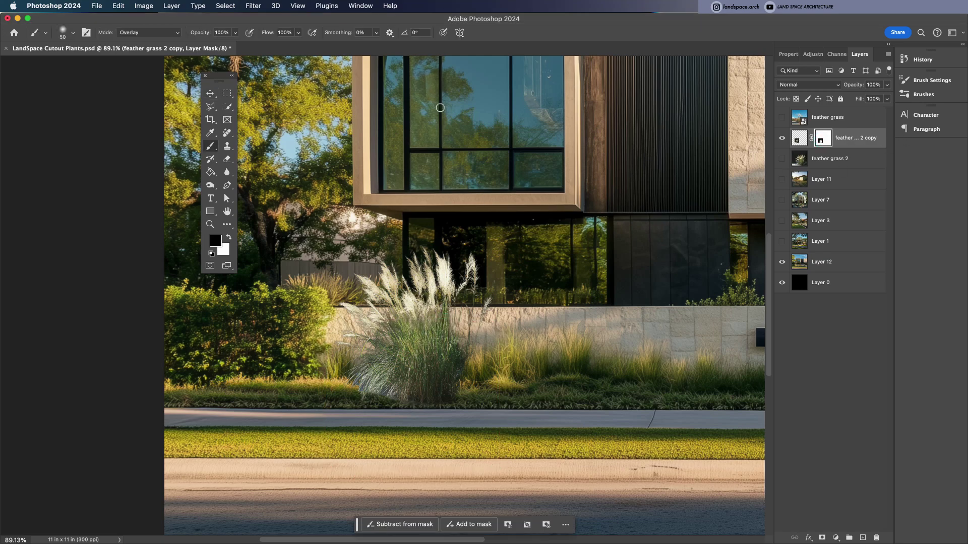
pyautogui.click(156, 36)
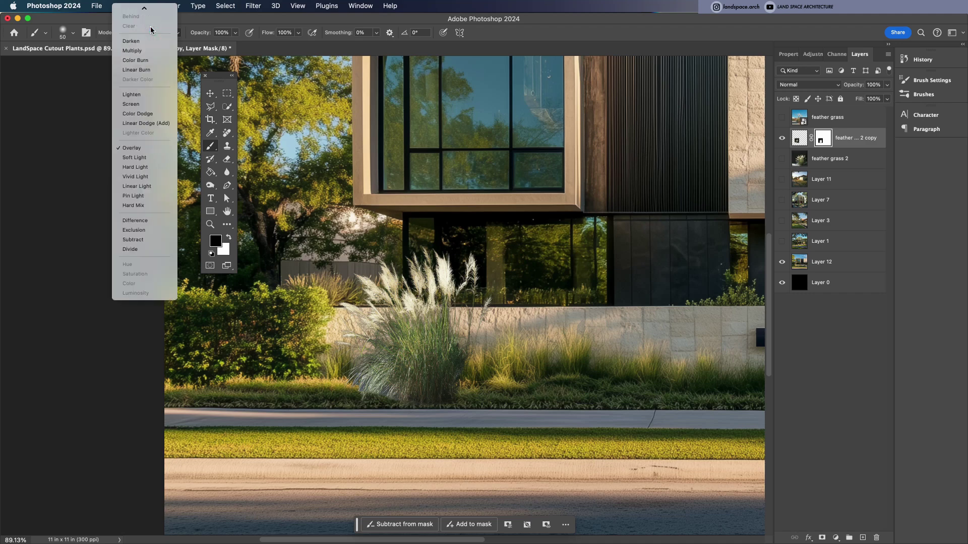
pyautogui.click(131, 10)
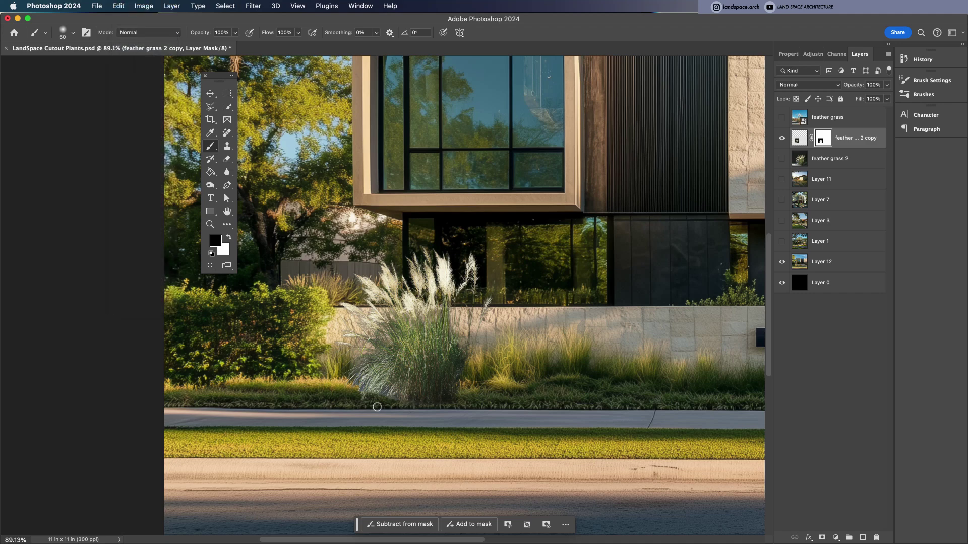
# Browse the brush presets, then switch to the browser and view the preview images of the free Grass and Shrubs Photoshop Brushes Pack
pyautogui.click(64, 32)
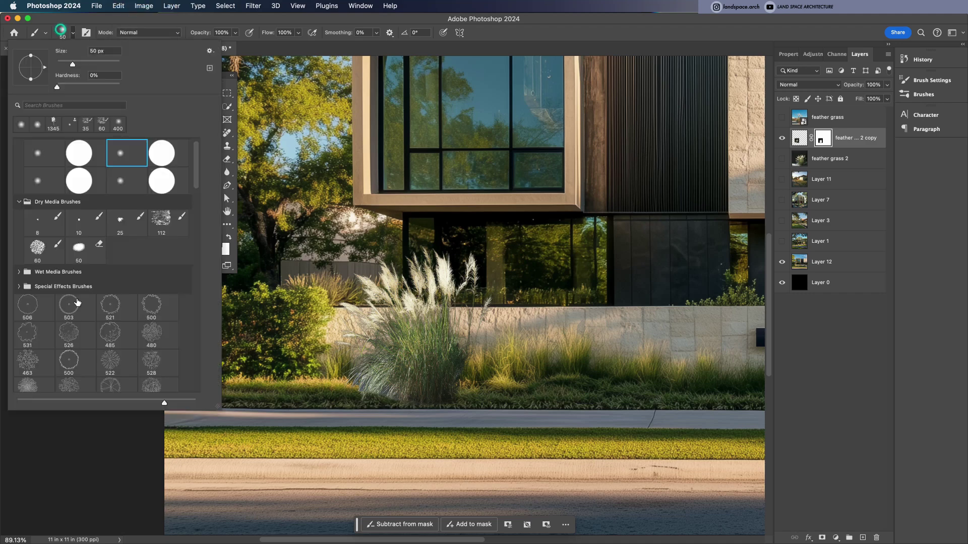
pyautogui.scroll(-15, 77, 303)
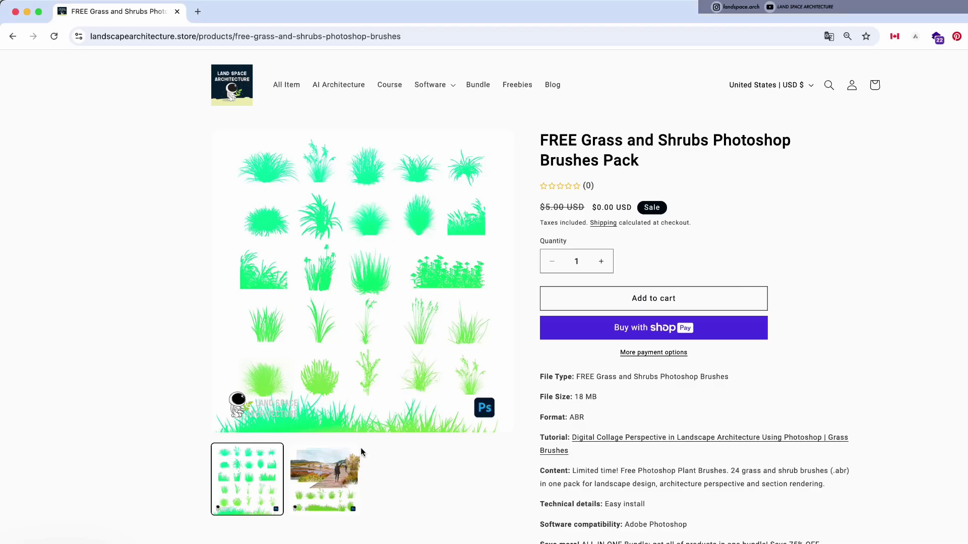
pyautogui.click(330, 471)
pyautogui.click(262, 481)
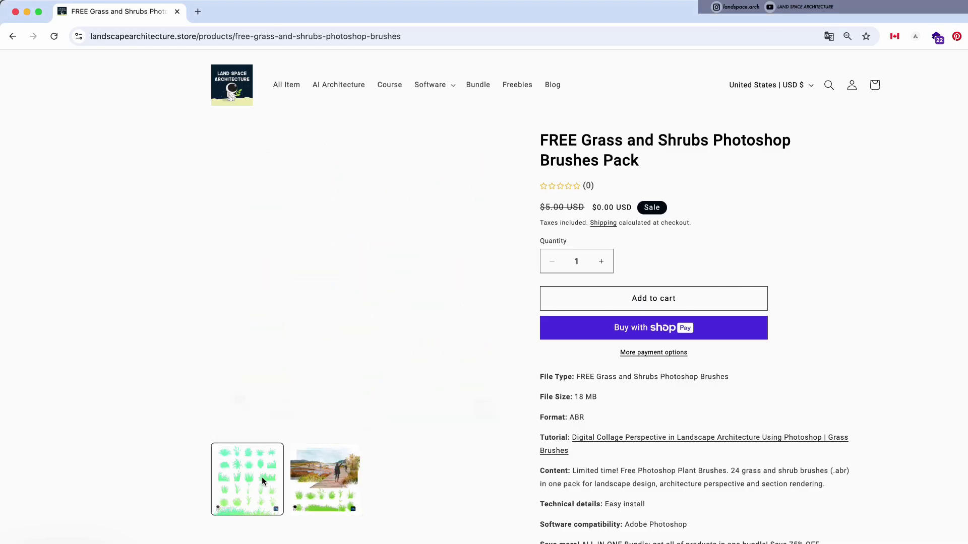
pyautogui.click(310, 483)
pyautogui.click(262, 486)
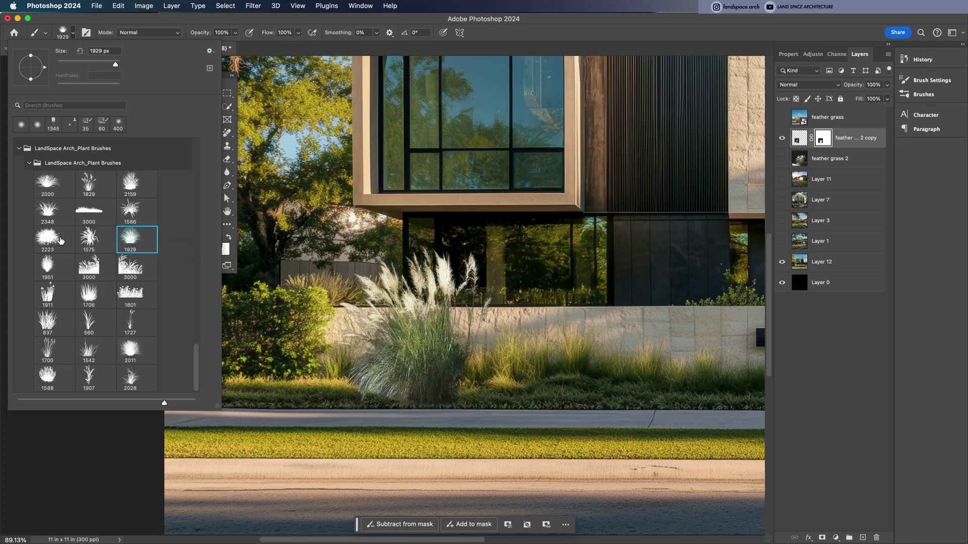
# Choose the 2223 px grass brush from LandSpace Arch_Plant Brushes and reduce its size to 300 px
pyautogui.click(57, 238)
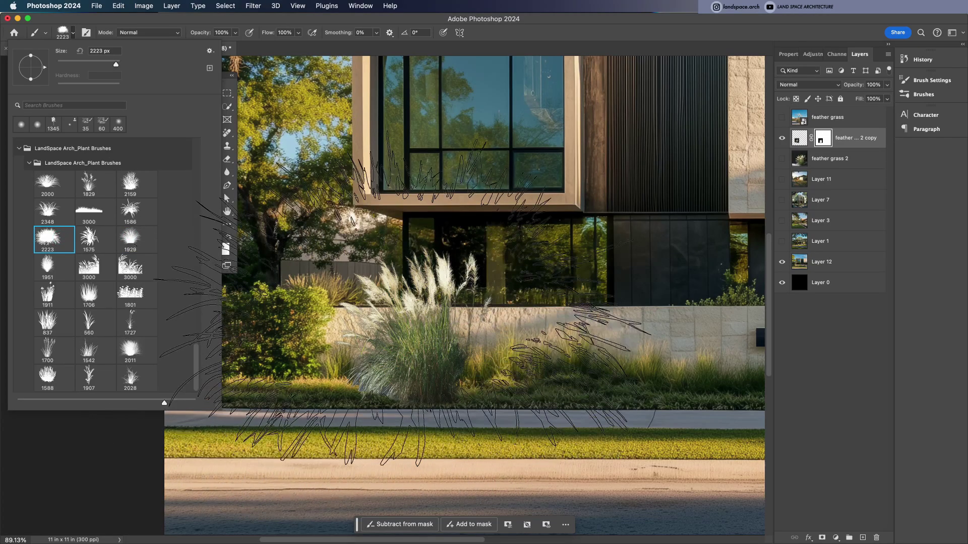
pyautogui.click(420, 19)
pyautogui.press('[')
pyautogui.press('[')
pyautogui.press('[')
pyautogui.press('[')
pyautogui.press('[')
pyautogui.press('[')
pyautogui.press('[')
pyautogui.press('[')
pyautogui.press('[')
pyautogui.press('[')
pyautogui.press('[')
pyautogui.press('[')
pyautogui.press('[')
pyautogui.press('[')
pyautogui.press('[')
pyautogui.press('[')
pyautogui.press('[')
pyautogui.press('[')
pyautogui.press('[')
pyautogui.press('[')
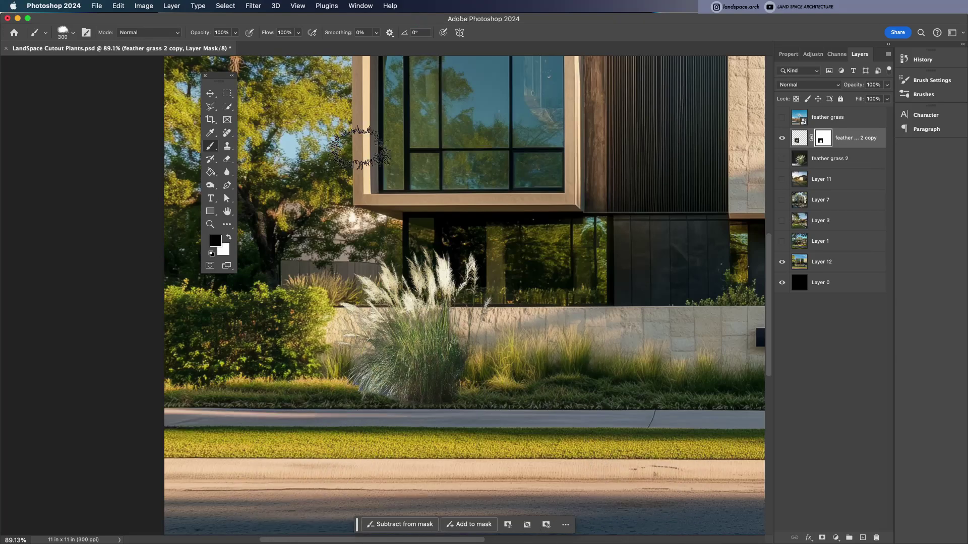
# Test the grass brush on a new layer with black stamps along the sidewalk, enlarging the brush to 400 px
pyautogui.click(867, 536)
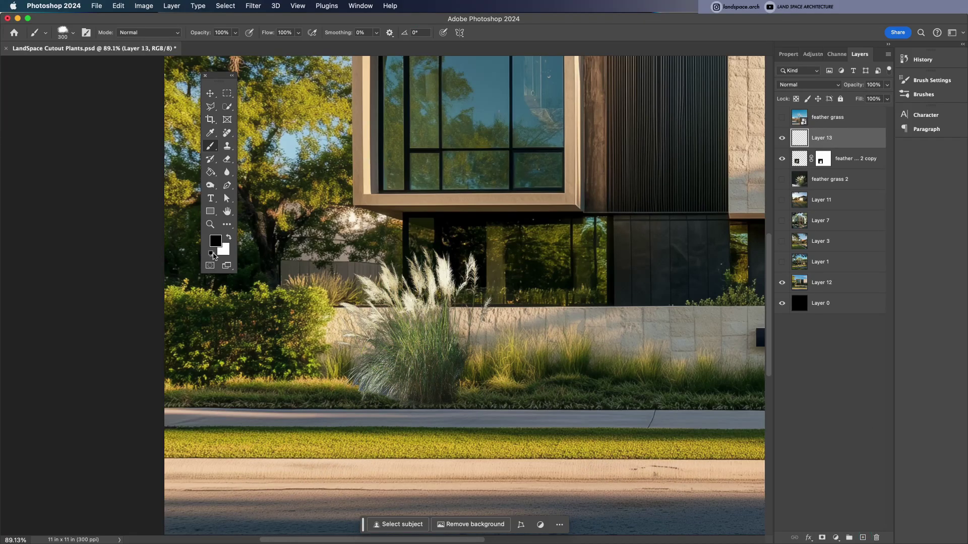
pyautogui.click(298, 414)
pyautogui.press(']')
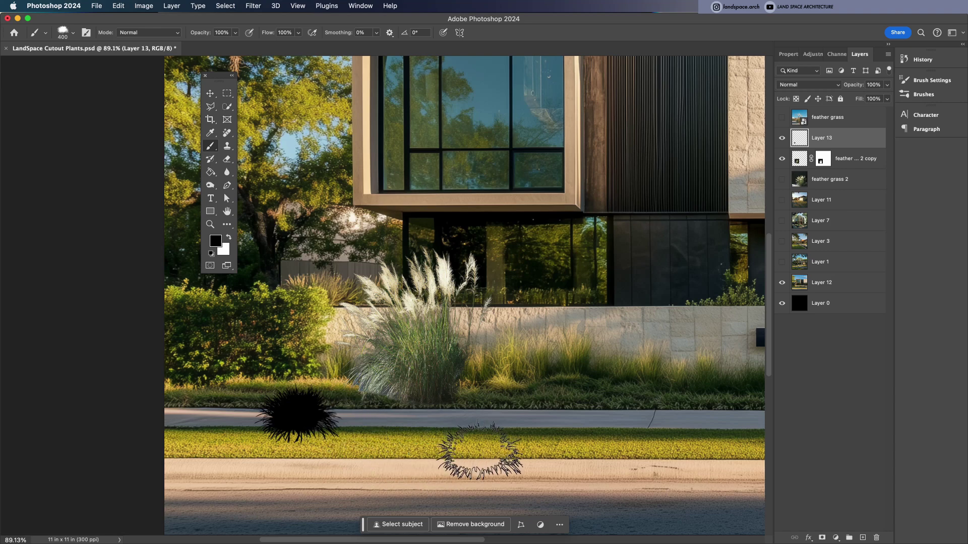
pyautogui.click(389, 414)
pyautogui.click(493, 417)
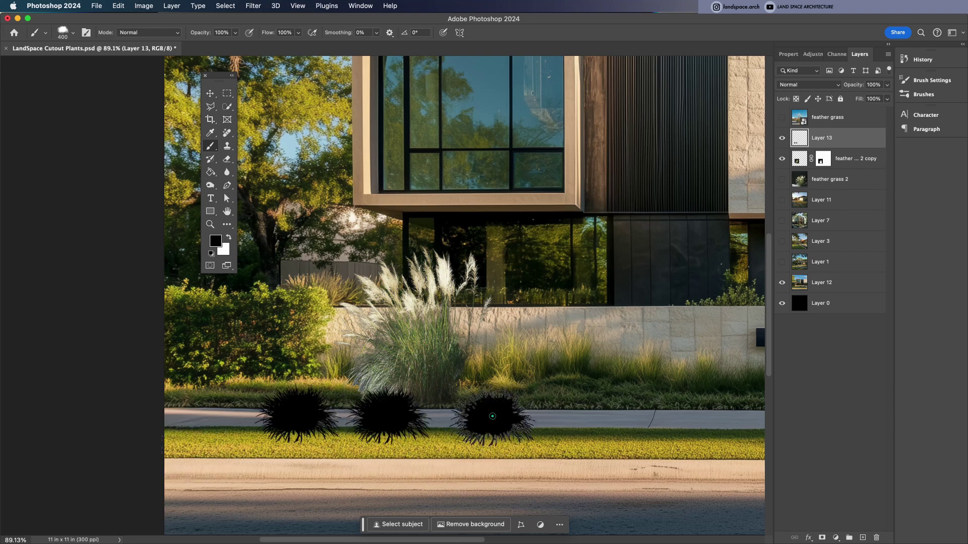
pyautogui.moveTo(493, 417); pyautogui.dragTo(655, 418)
# Undo the black test stamps along the sidewalk and delete the empty test layer
pyautogui.press('super+z')
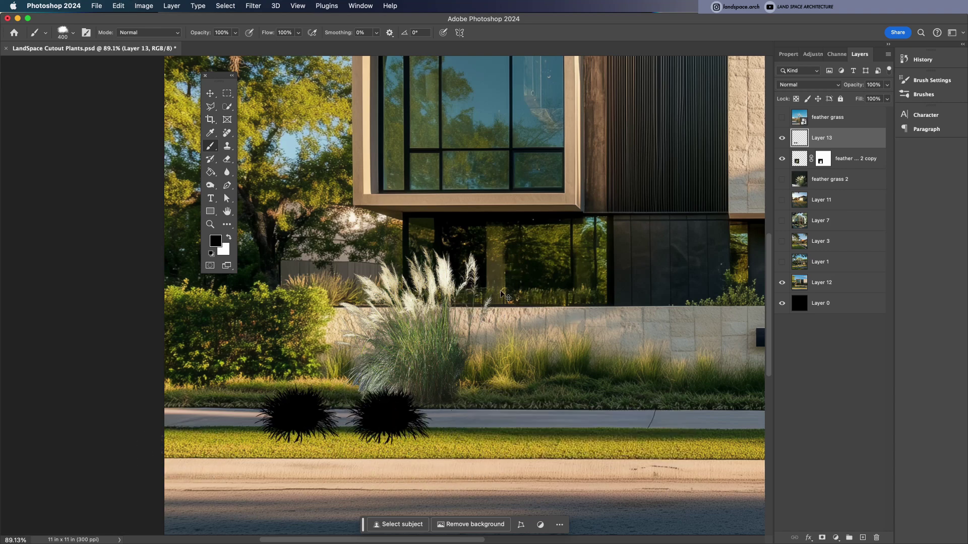
pyautogui.press('super+z')
pyautogui.press('super+z')
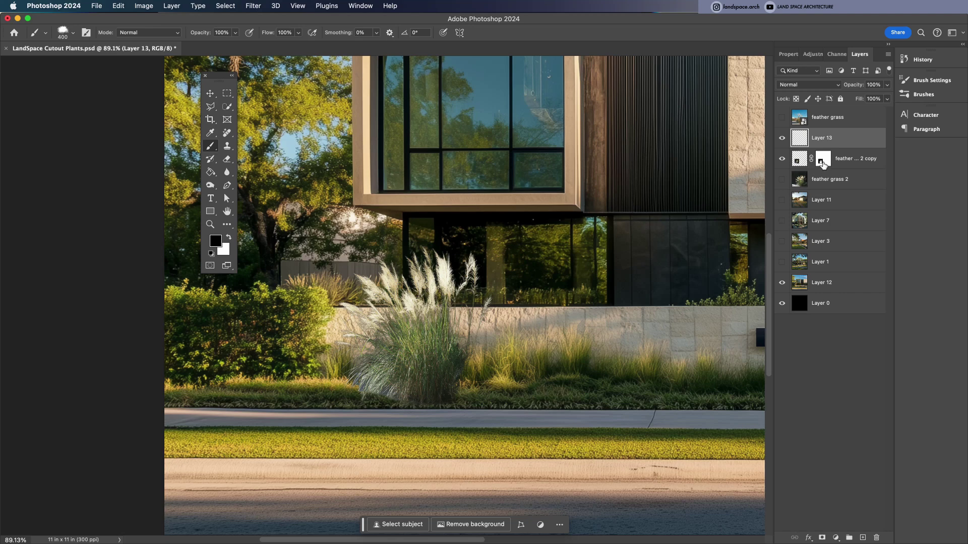
pyautogui.click(823, 164)
pyautogui.click(804, 142)
pyautogui.press('Delete')
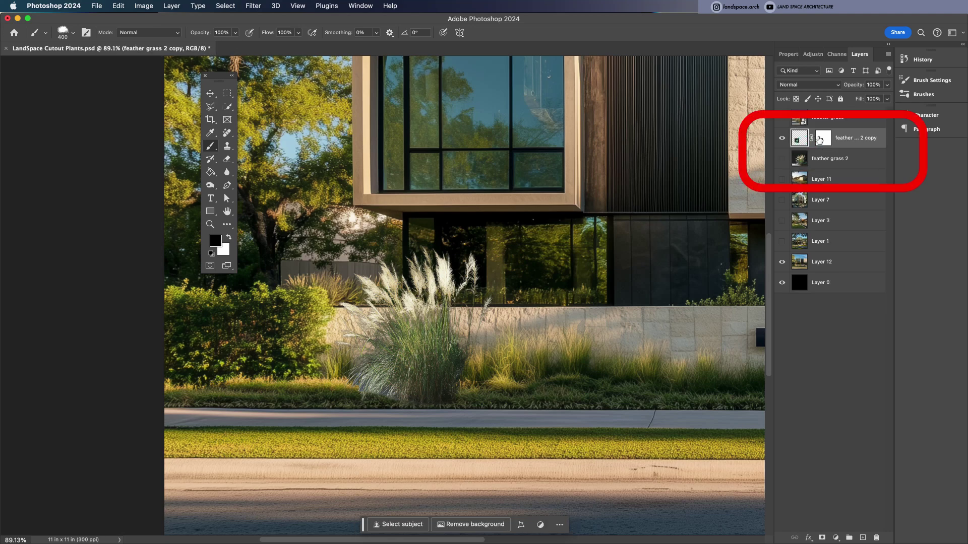
# Target the grass cutout's layer mask, undo the trial black stamping at its base, and switch to a white 200 px brush
pyautogui.click(822, 140)
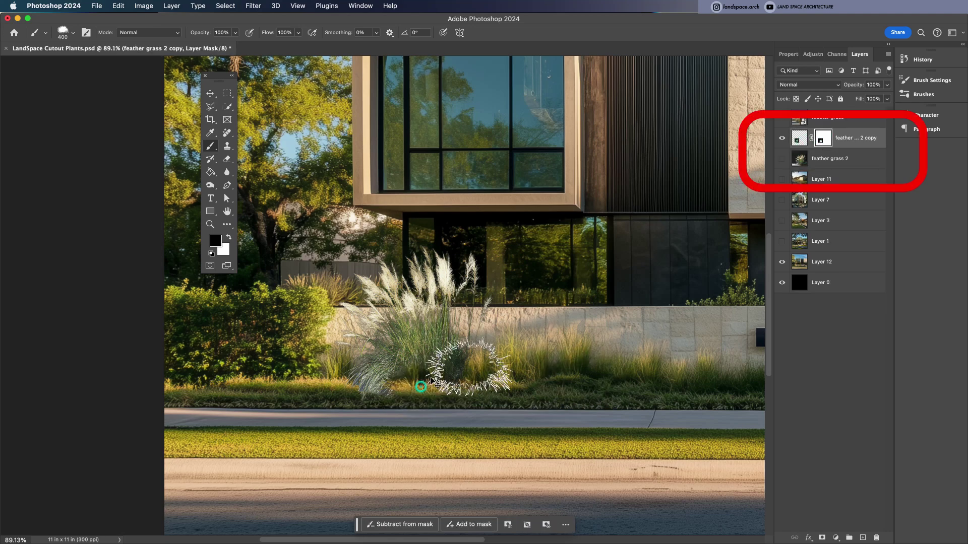
pyautogui.press('super+z')
pyautogui.press('super+plus')
pyautogui.click(228, 237)
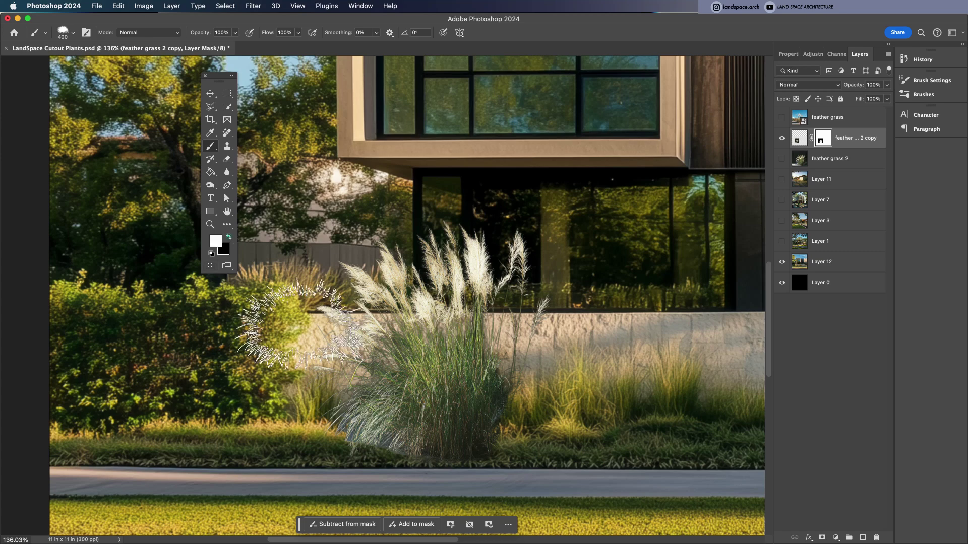
pyautogui.press('[')
pyautogui.press('[')
pyautogui.press('[')
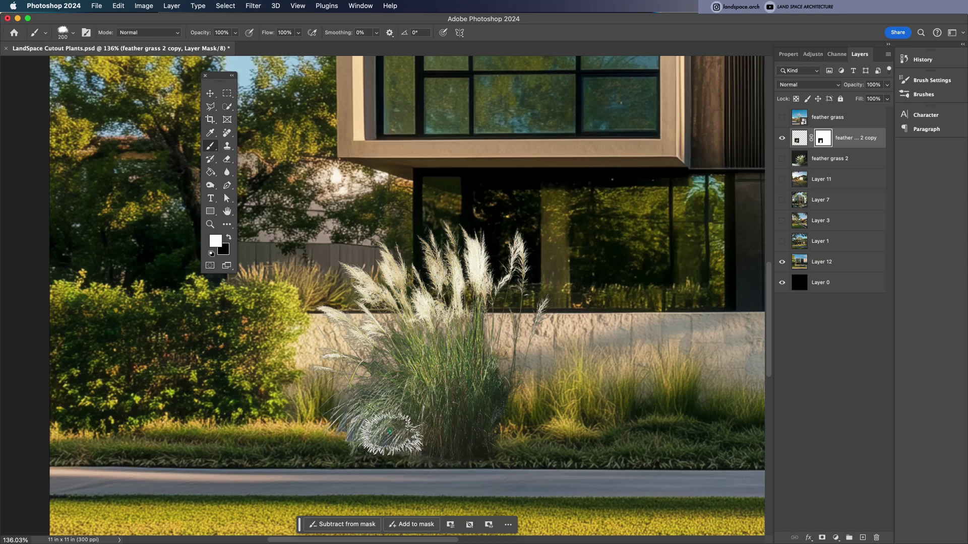
# Rotate the brush tip to 126° at 250 px and stamp white on the mask around the grass's base
pyautogui.scroll(1, 454, 443)
pyautogui.scroll(1, 418, 442)
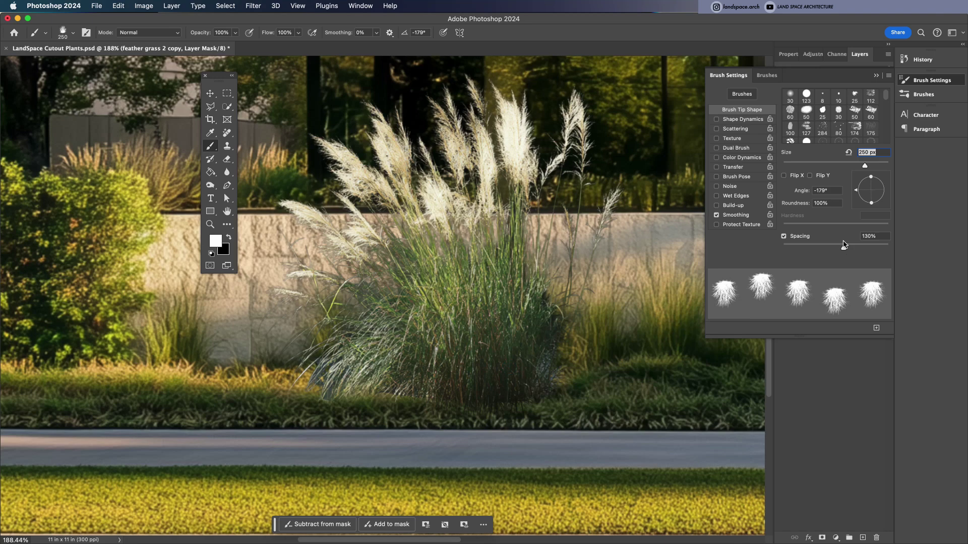
pyautogui.click(856, 188)
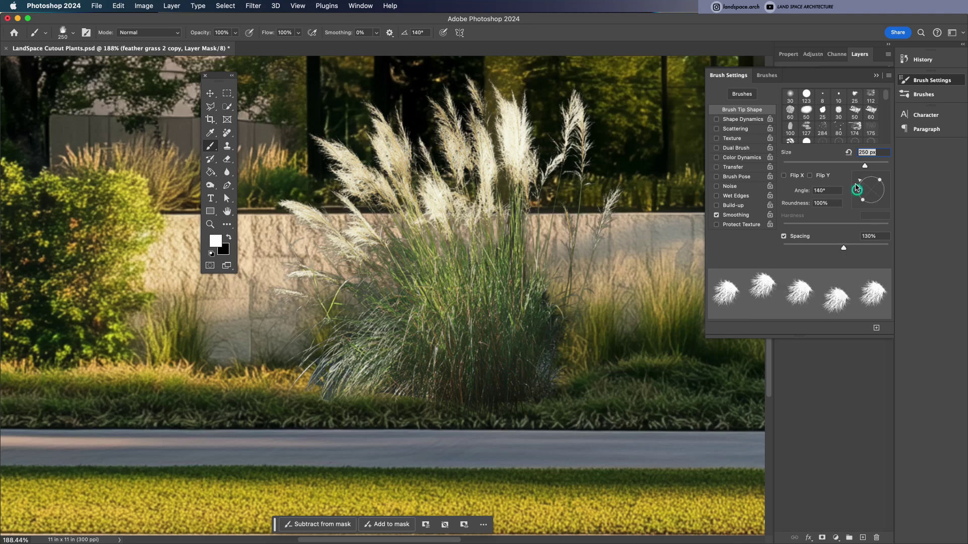
pyautogui.moveTo(856, 189)
pyautogui.mouseDown()
pyautogui.moveTo(877, 165)
pyautogui.moveTo(856, 169)
pyautogui.mouseUp()
pyautogui.click(384, 370)
pyautogui.click(513, 357)
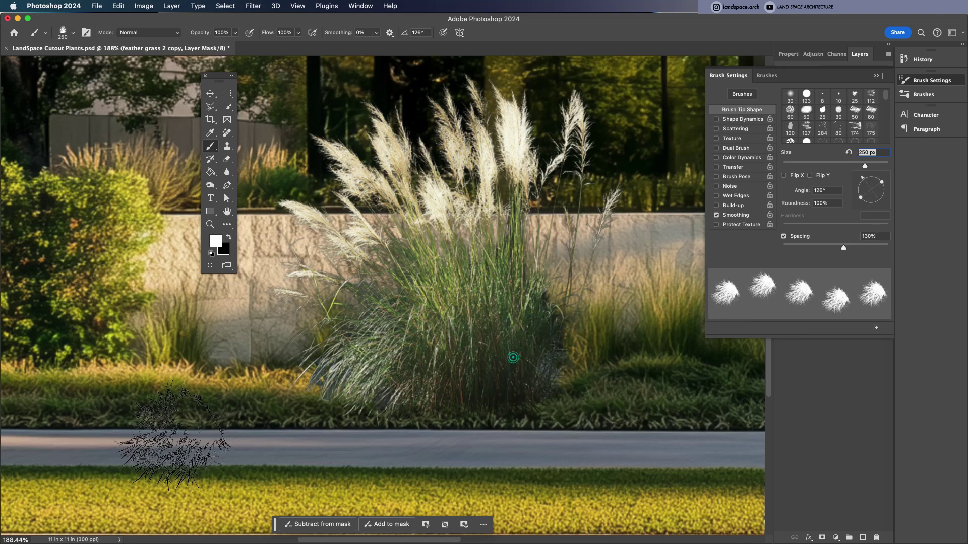
pyautogui.press('super+minus')
pyautogui.press('super+minus')
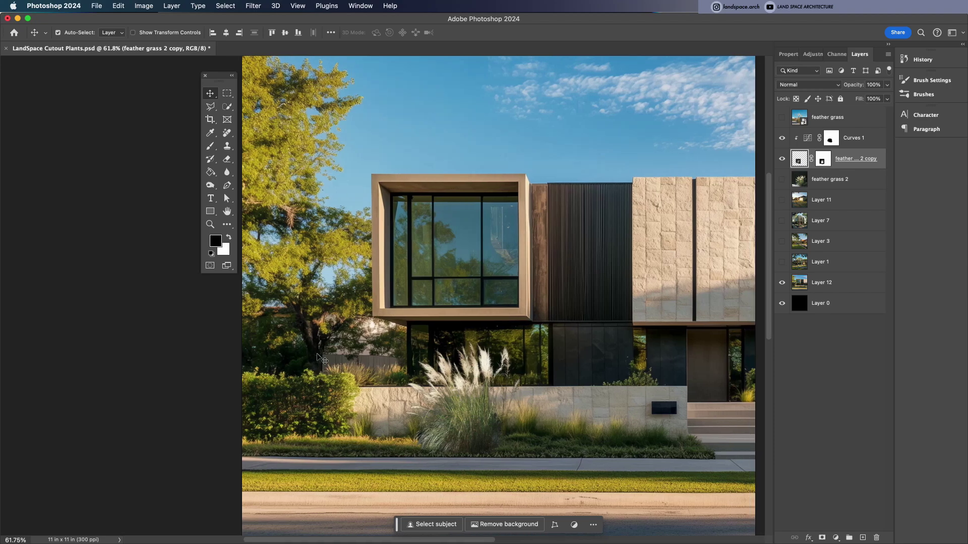
# Hide the placed grass cutout, show the feather grass layer and rasterize it
pyautogui.scroll(-3, 317, 354)
pyautogui.hscroll(1, 317, 354)
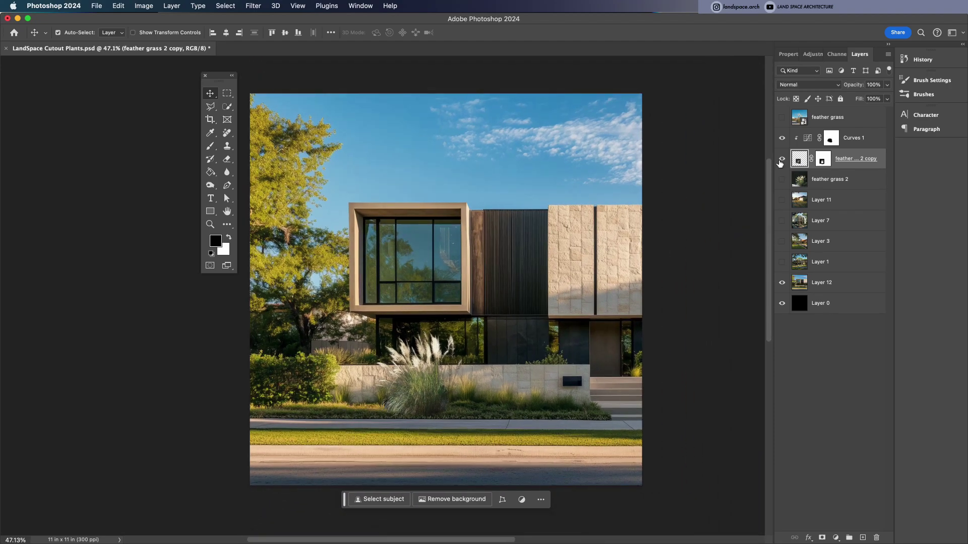
pyautogui.click(782, 159)
pyautogui.click(782, 117)
pyautogui.click(854, 118)
pyautogui.rightClick(854, 118)
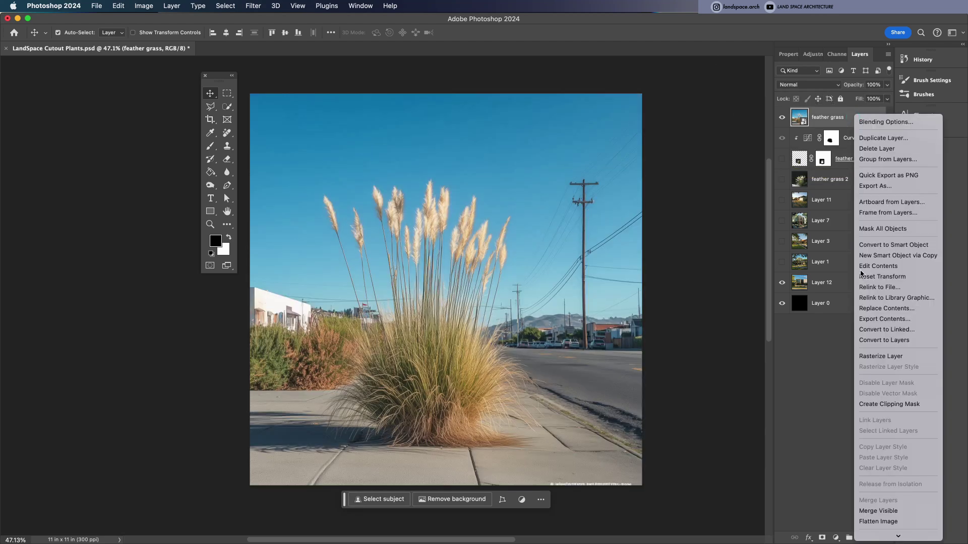
pyautogui.click(886, 356)
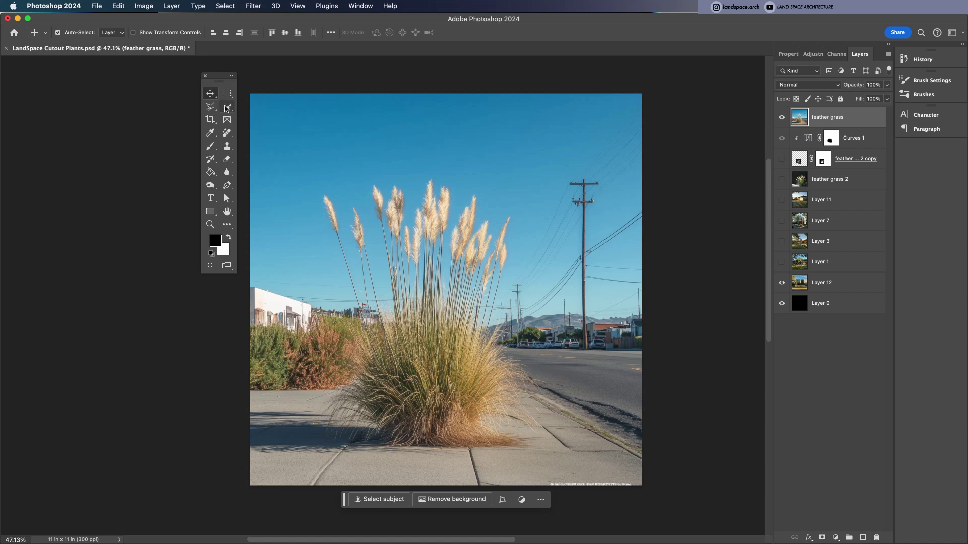
# Open the feather grass layer in Select and Mask and select its subject automatically
pyautogui.click(227, 108)
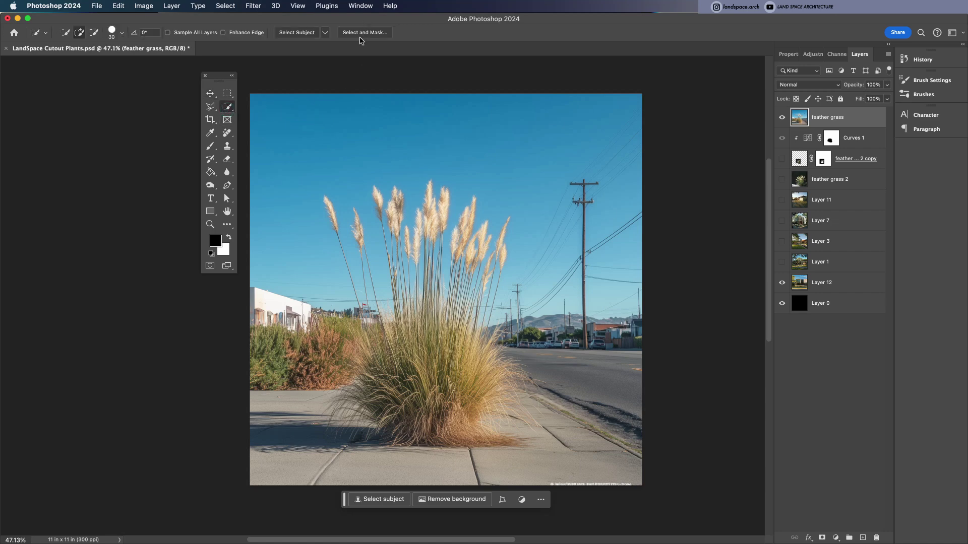
pyautogui.click(360, 35)
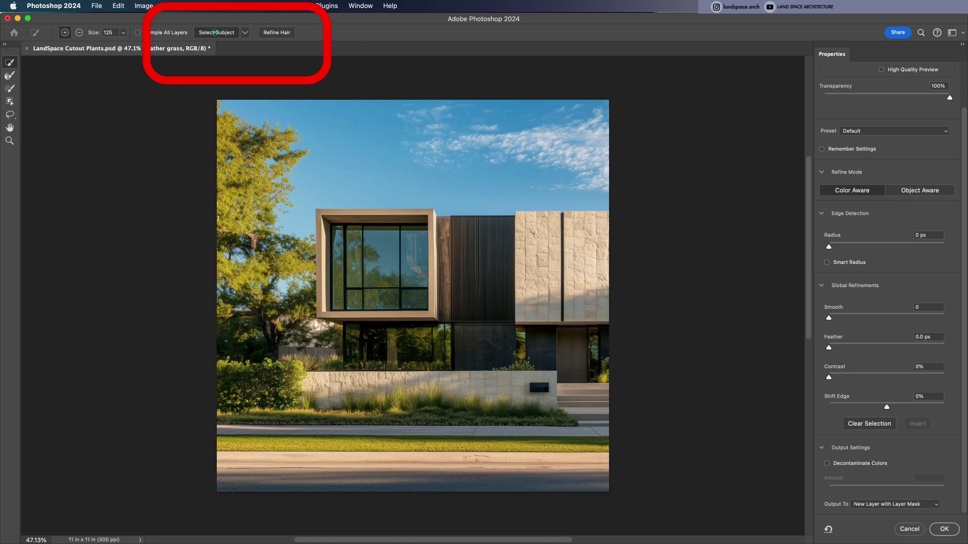
pyautogui.click(213, 32)
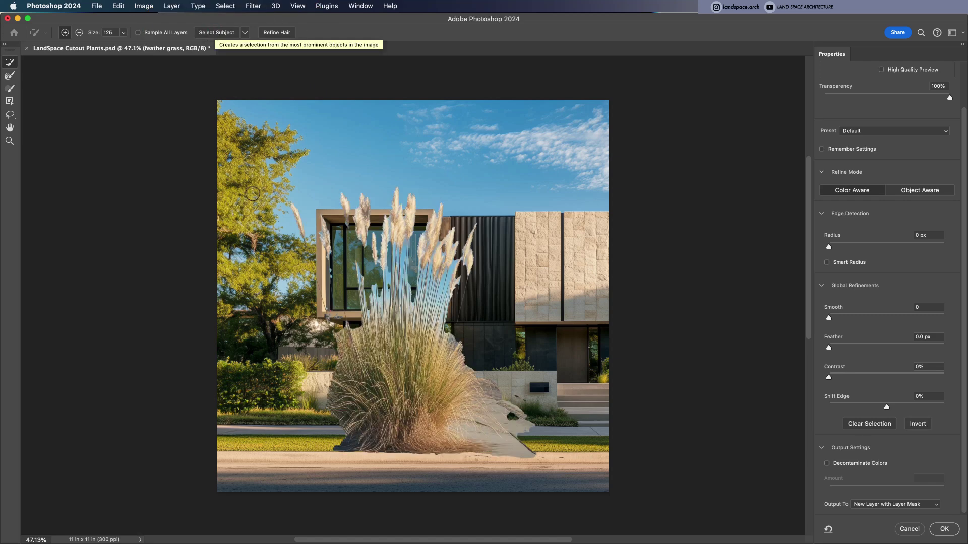
# Apply Refine Hair to the grass selection and undo the stray selection stroke near the plumes
pyautogui.scroll(2, 381, 289)
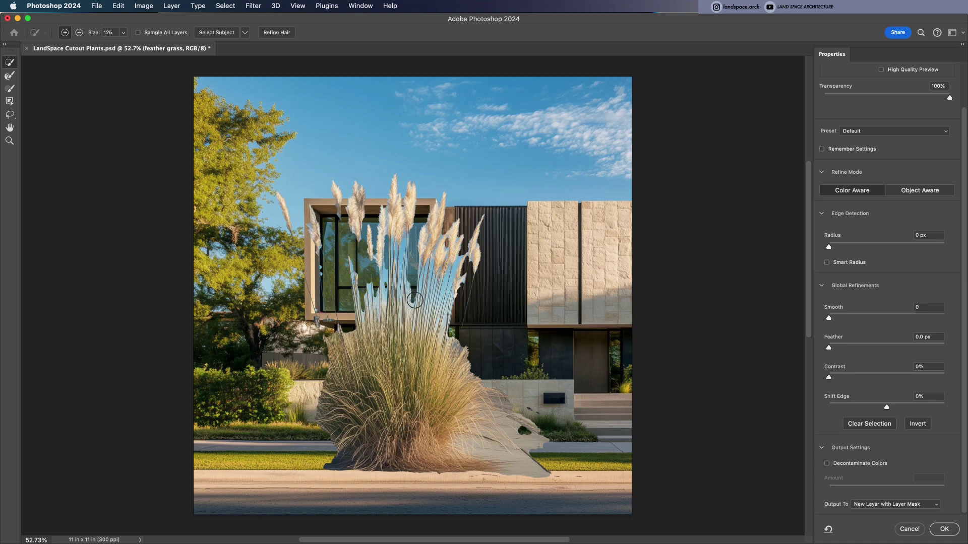
pyautogui.click(280, 33)
pyautogui.scroll(5, 338, 282)
pyautogui.click(311, 201)
pyautogui.press('super+z')
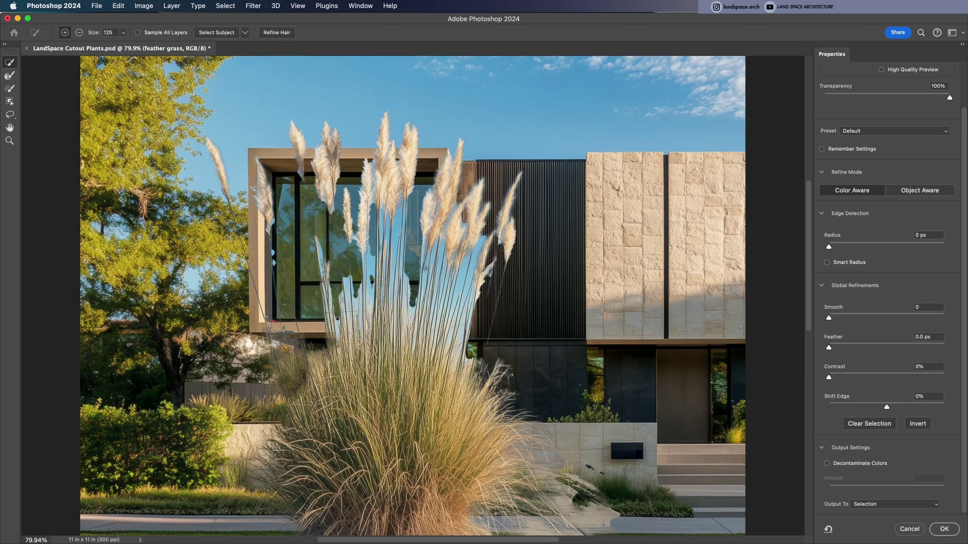
# Brush over the plumes and stems with the Refine Edge Brush to clear the blue sky left between them
pyautogui.click(10, 76)
pyautogui.moveTo(302, 181); pyautogui.dragTo(326, 327)
pyautogui.moveTo(369, 202); pyautogui.dragTo(388, 323)
pyautogui.moveTo(429, 252); pyautogui.dragTo(464, 353)
pyautogui.moveTo(340, 214); pyautogui.dragTo(321, 319)
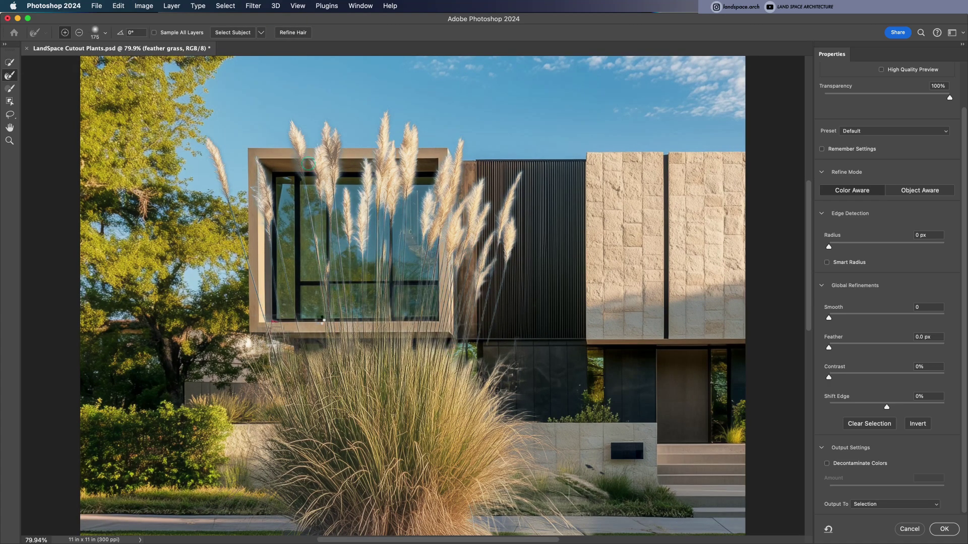
pyautogui.scroll(2, 888, 303)
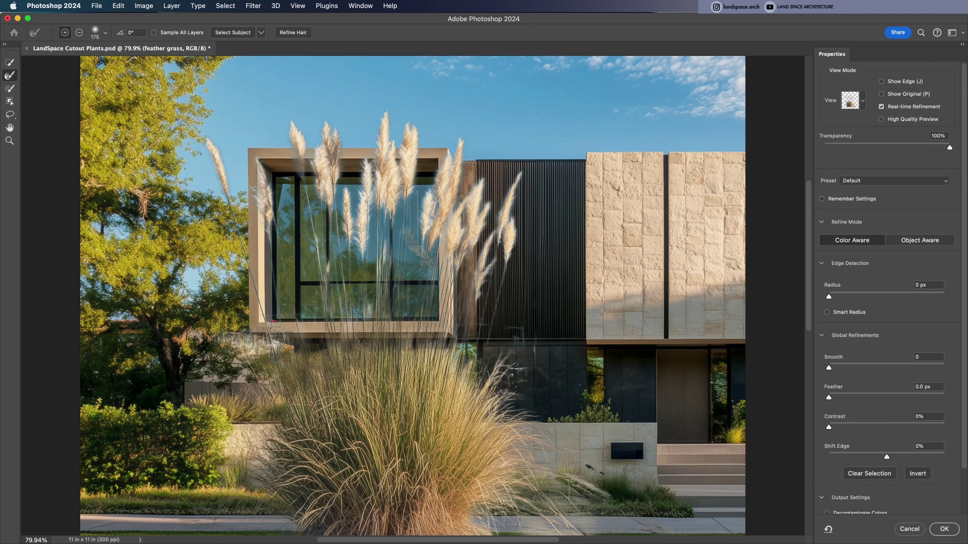
# Preview the grass selection on a white background and refine its edge where the stems meet the blades
pyautogui.click(861, 103)
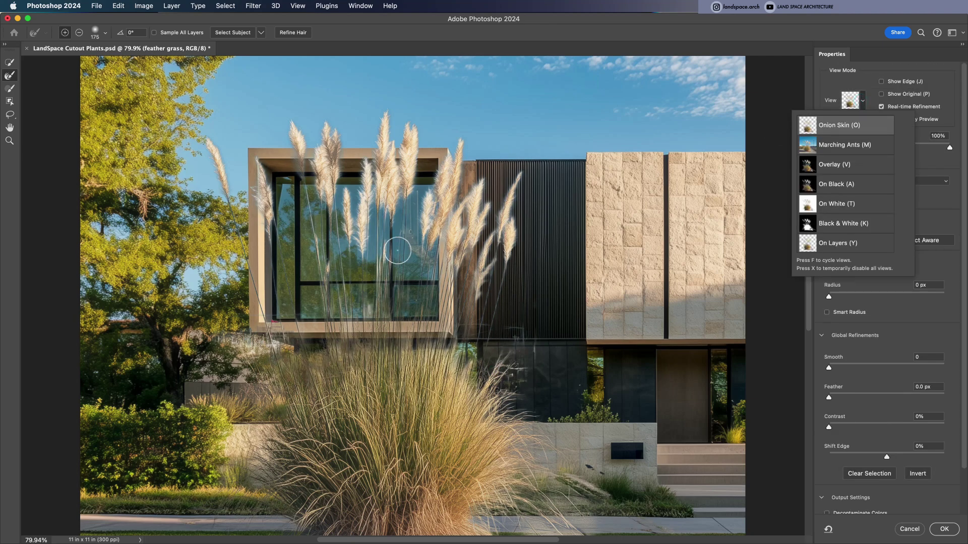
pyautogui.click(397, 250)
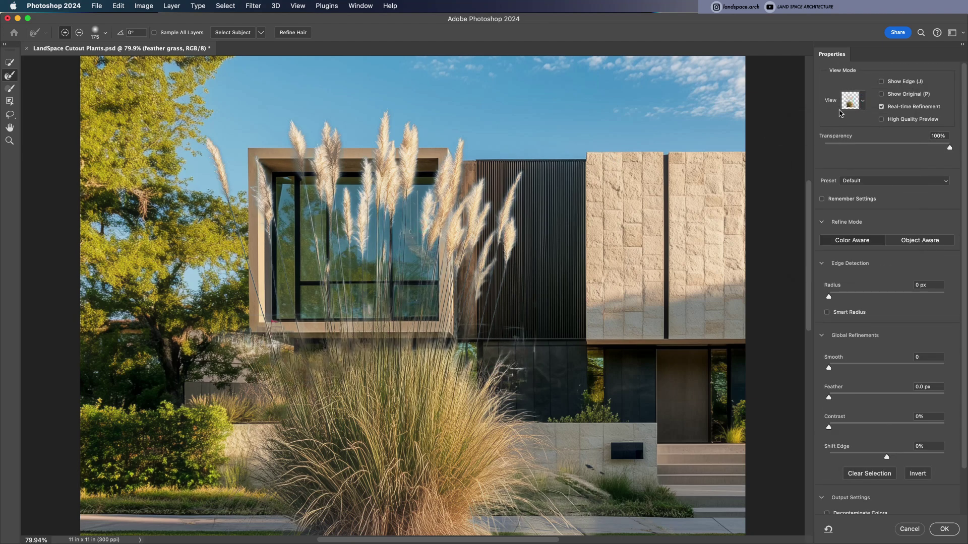
pyautogui.click(862, 104)
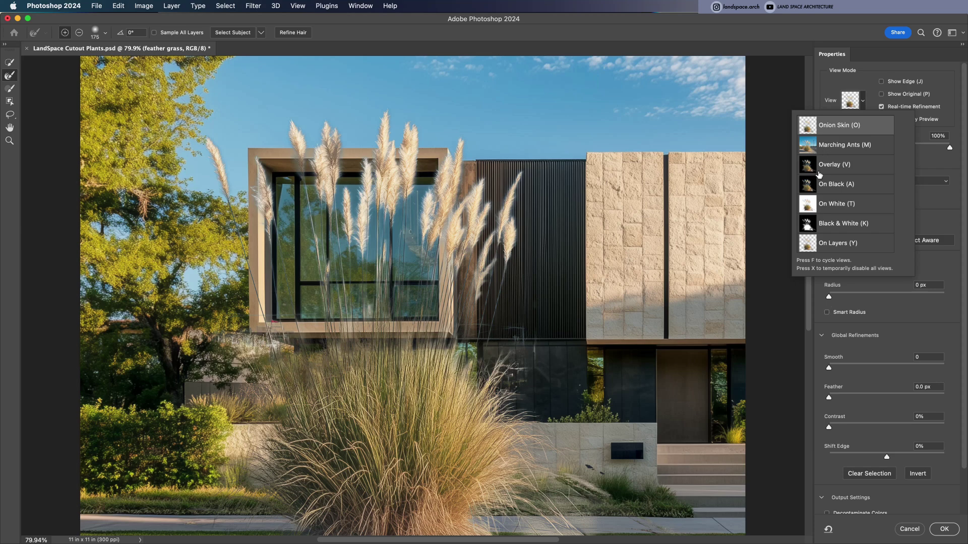
pyautogui.click(827, 205)
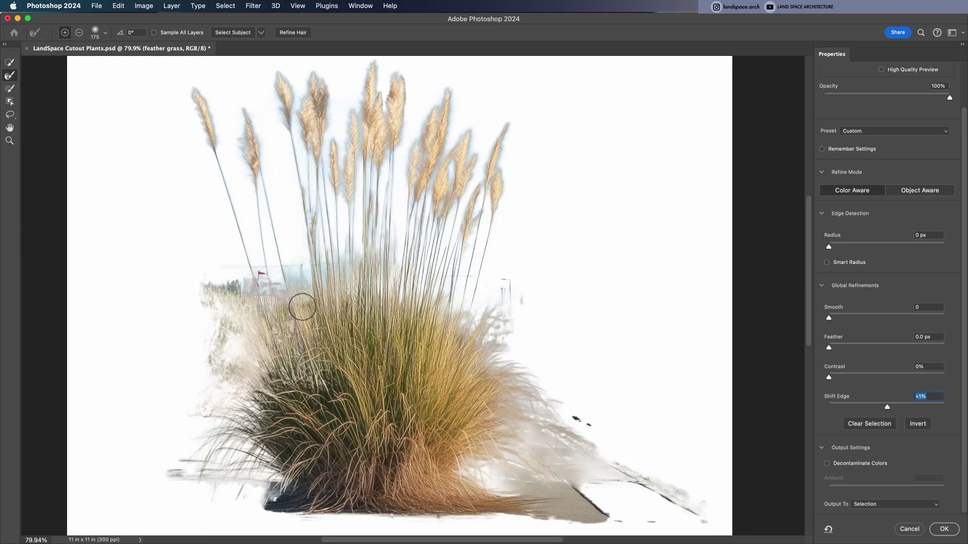
pyautogui.click(474, 331)
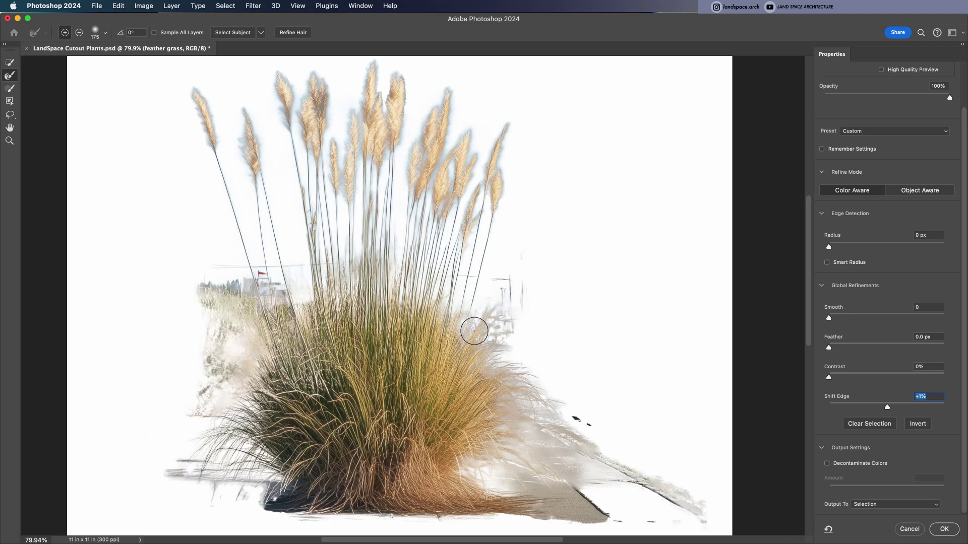
# Set Shift Edge to 0% and output the refined grass selection as a new layer with a layer mask
pyautogui.moveTo(887, 407); pyautogui.dragTo(886, 406)
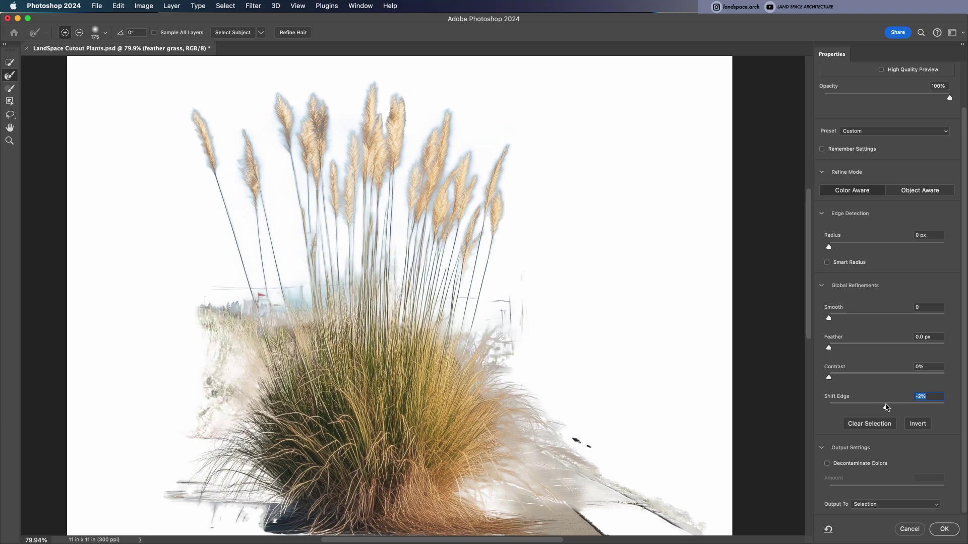
pyautogui.click(918, 506)
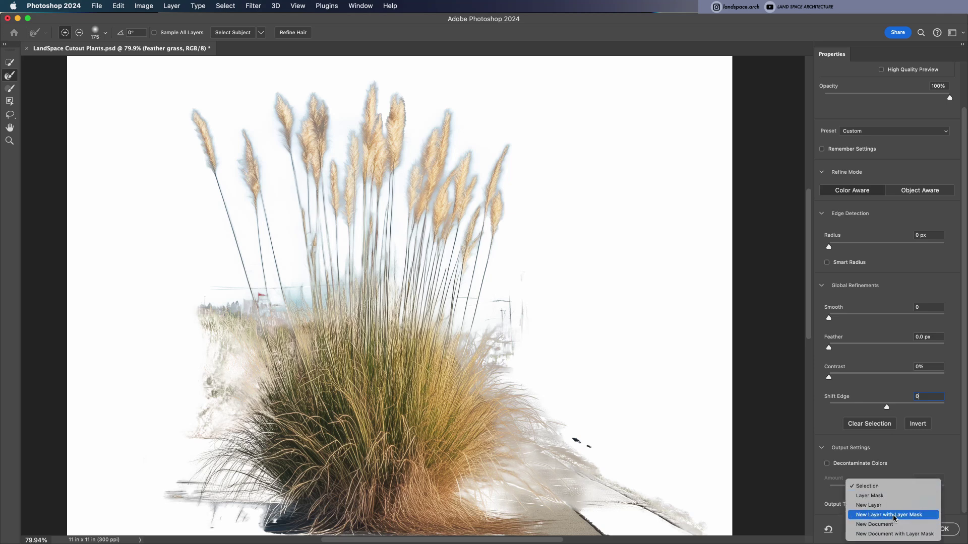
pyautogui.click(893, 515)
pyautogui.click(946, 529)
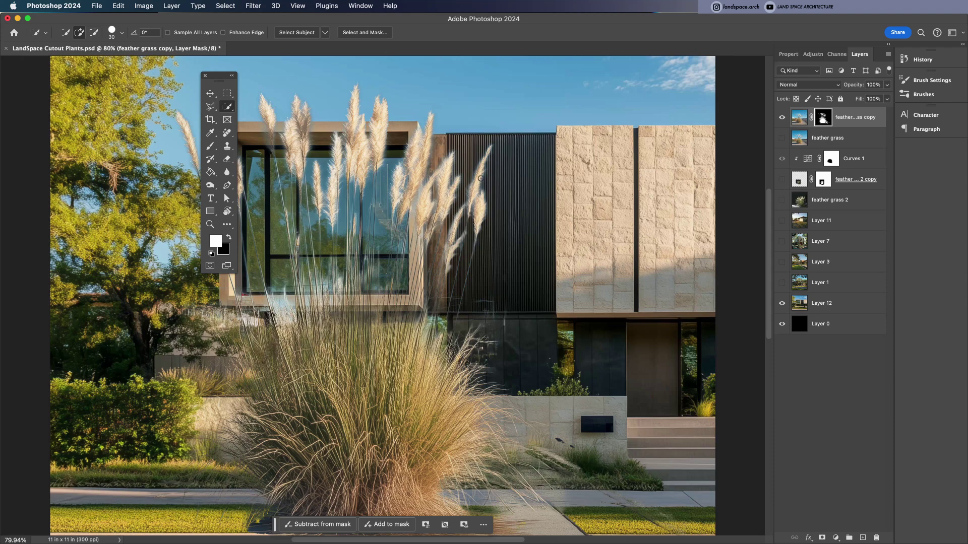
# Hide the Layer 12 house photo and show the feather grass copy's layer mask alone on the canvas
pyautogui.hscroll(-2, 454, 201)
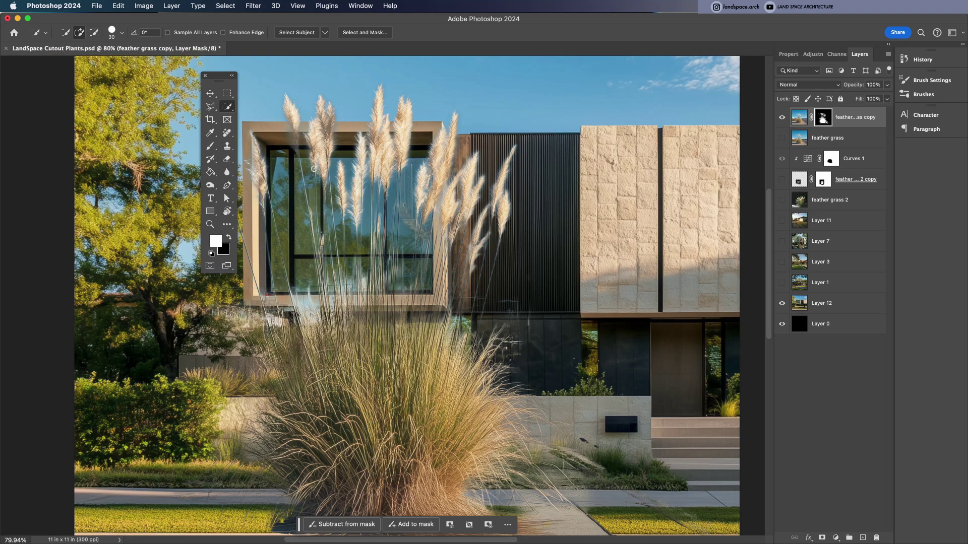
pyautogui.hscroll(-2, 314, 169)
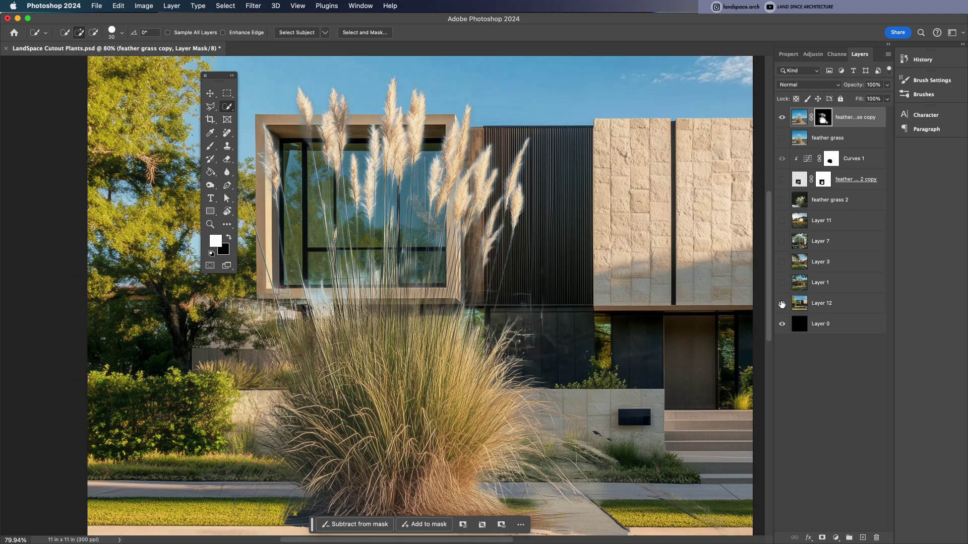
pyautogui.click(782, 304)
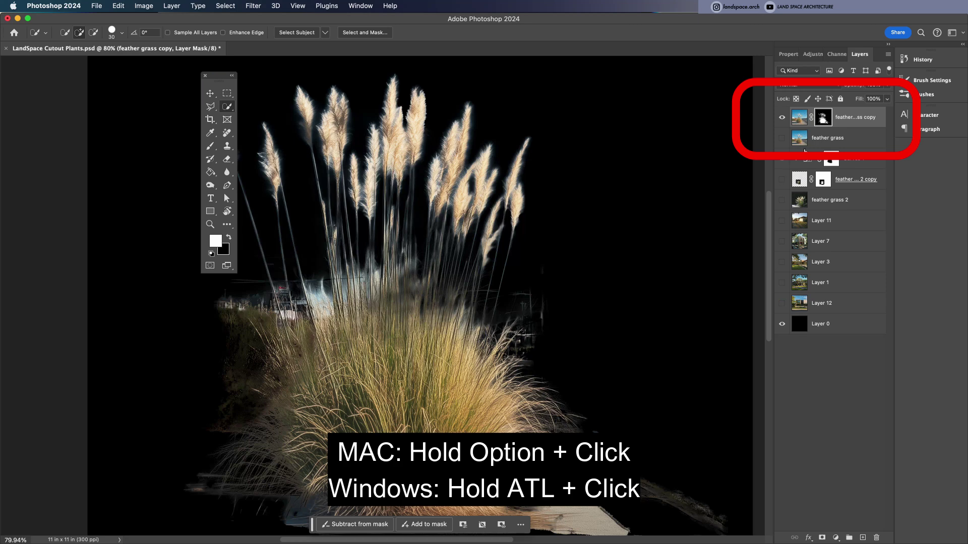
pyautogui.keyDown('alt'); pyautogui.click(826, 120); pyautogui.keyUp('alt')
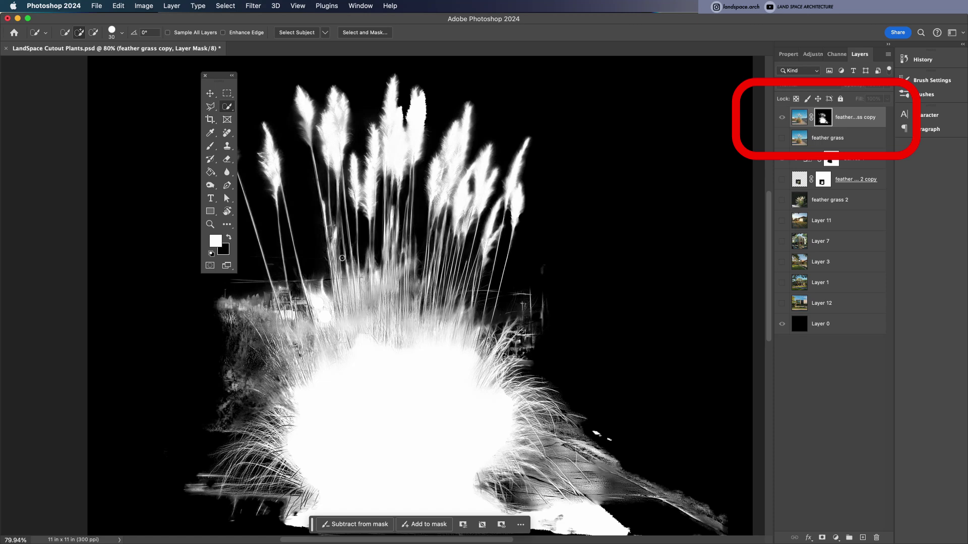
# Set up a soft round 250 px brush with 51% flow and Overlay mode for painting on the mask
pyautogui.press('b')
pyautogui.hscroll(-2, 342, 258)
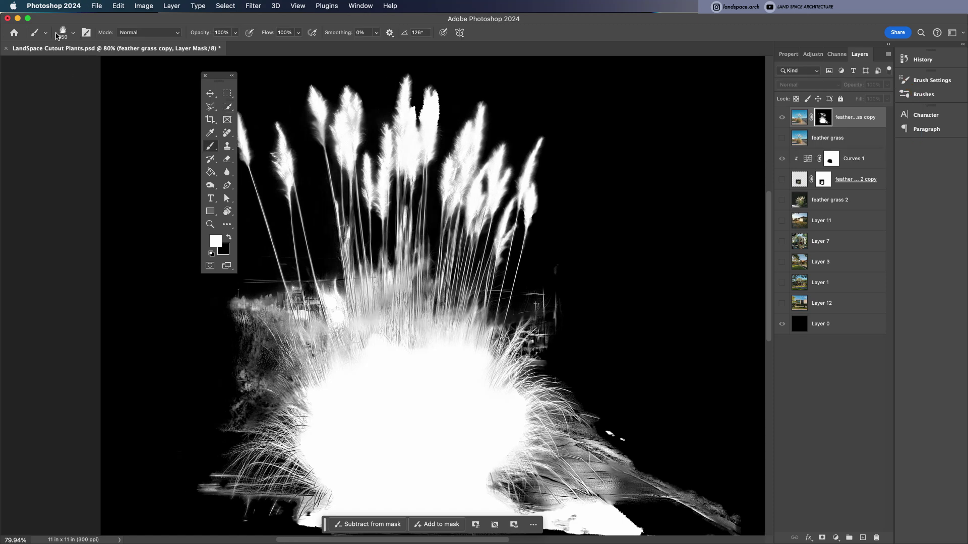
pyautogui.click(60, 33)
pyautogui.scroll(10, 101, 252)
pyautogui.click(44, 169)
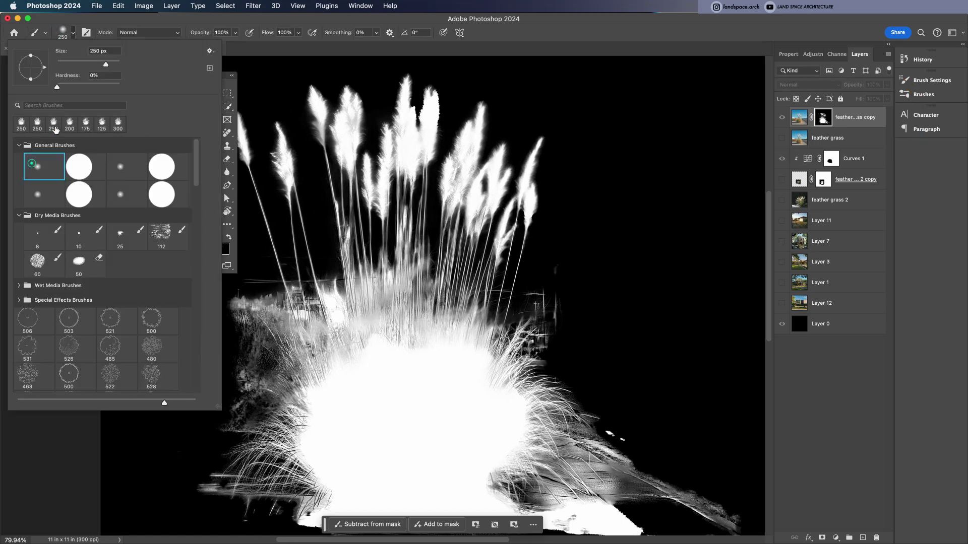
pyautogui.click(107, 18)
pyautogui.click(299, 33)
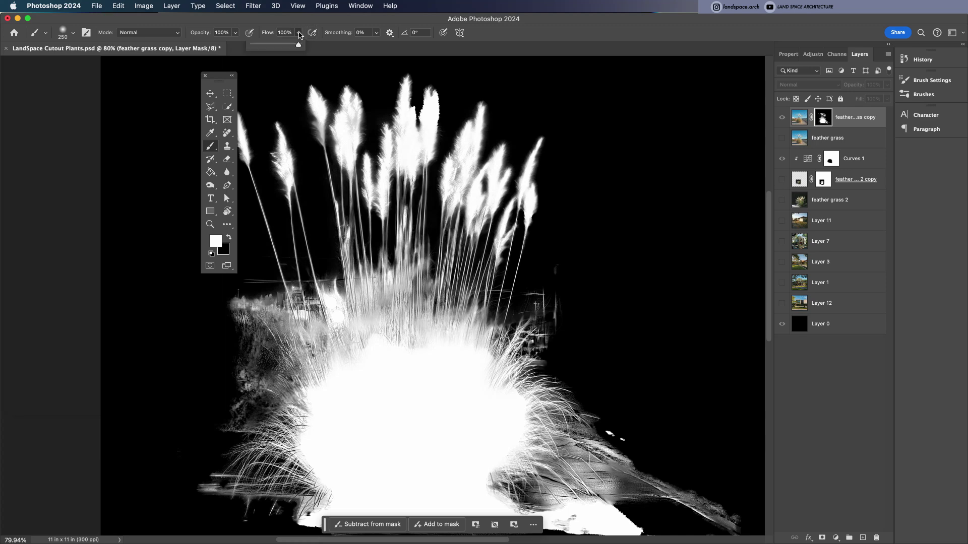
pyautogui.click(276, 45)
pyautogui.click(135, 32)
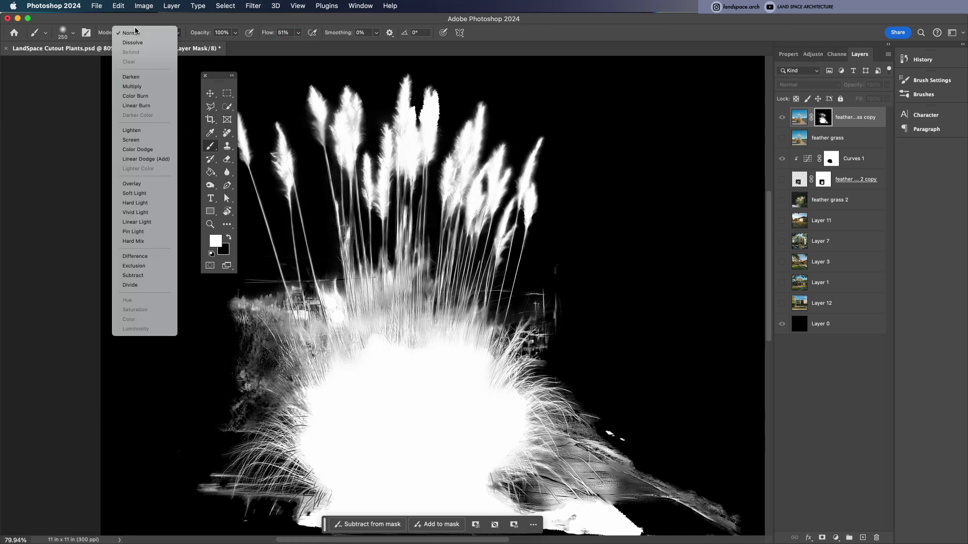
pyautogui.click(132, 184)
# Brush white over the plumes on the mask and black over the leftover background at the clump's left side
pyautogui.moveTo(349, 278); pyautogui.dragTo(346, 173)
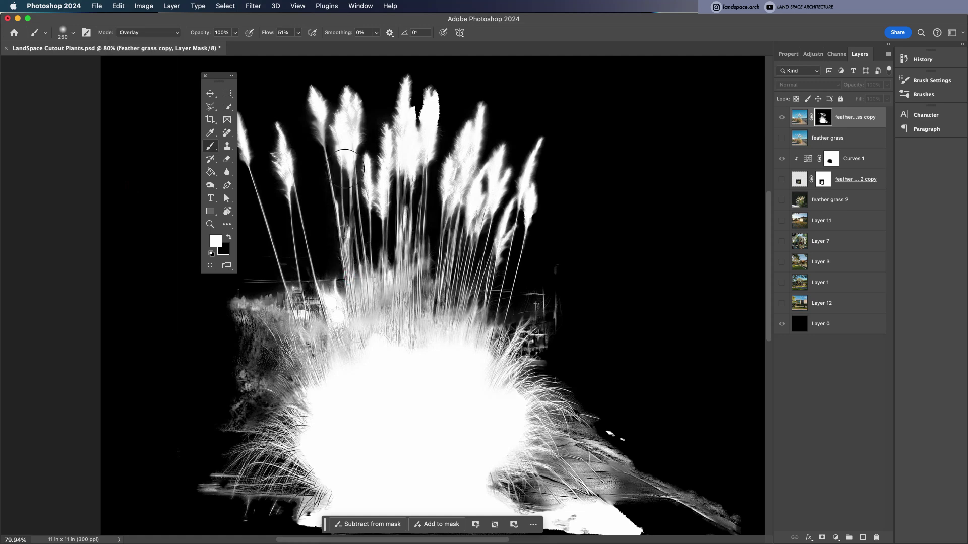
pyautogui.click(229, 237)
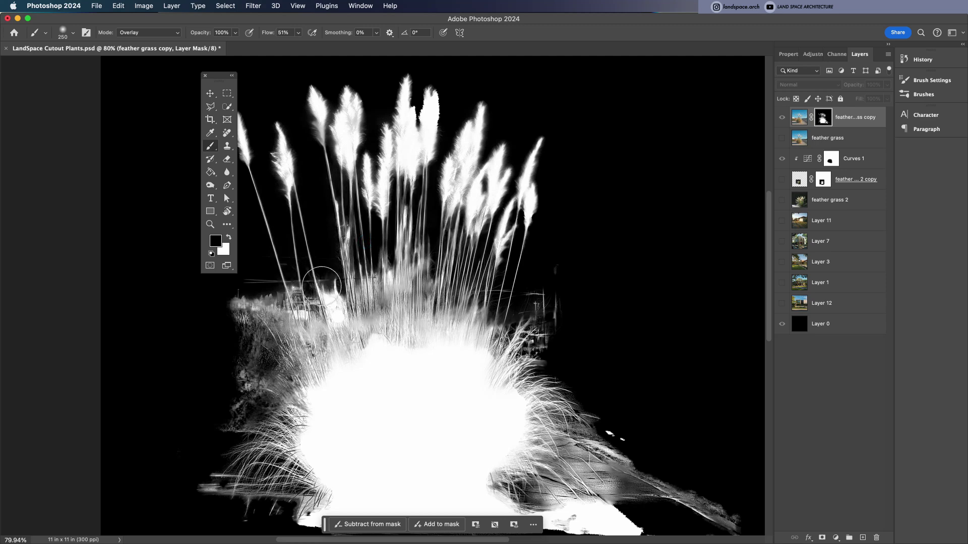
pyautogui.moveTo(322, 286)
pyautogui.mouseDown()
pyautogui.moveTo(281, 308)
pyautogui.moveTo(306, 322)
pyautogui.moveTo(308, 312)
pyautogui.moveTo(291, 357)
pyautogui.moveTo(227, 327)
pyautogui.moveTo(247, 309)
pyautogui.moveTo(259, 320)
pyautogui.moveTo(226, 333)
pyautogui.moveTo(207, 450)
pyautogui.moveTo(234, 403)
pyautogui.mouseUp()
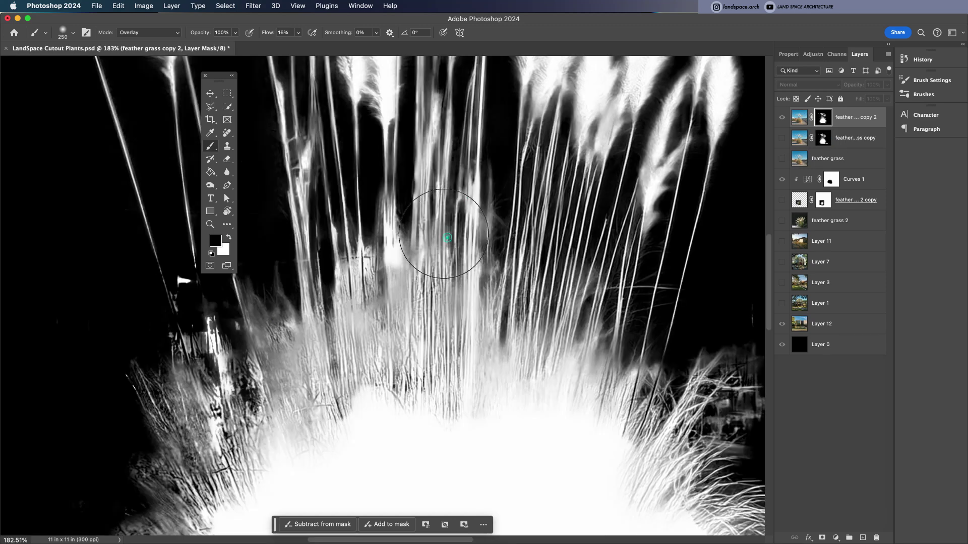
# Brush black over the grey haze between the stems and around the blades on the clump's right side of the mask
pyautogui.moveTo(444, 234)
pyautogui.mouseDown()
pyautogui.moveTo(481, 270)
pyautogui.moveTo(511, 330)
pyautogui.moveTo(582, 360)
pyautogui.mouseUp()
pyautogui.hscroll(5, 605, 343)
pyautogui.scroll(-3, 605, 343)
pyautogui.moveTo(631, 325)
pyautogui.mouseDown()
pyautogui.moveTo(585, 294)
pyautogui.moveTo(540, 337)
pyautogui.mouseUp()
pyautogui.scroll(-4, 562, 368)
pyautogui.moveTo(594, 300); pyautogui.dragTo(620, 390)
pyautogui.hscroll(5, 620, 391)
pyautogui.scroll(-4, 620, 391)
pyautogui.moveTo(530, 372)
pyautogui.mouseDown()
pyautogui.moveTo(575, 400)
pyautogui.moveTo(535, 305)
pyautogui.mouseUp()
pyautogui.moveTo(644, 508); pyautogui.dragTo(604, 356)
pyautogui.scroll(-3, 605, 357)
pyautogui.hscroll(-2, 605, 358)
pyautogui.moveTo(496, 280); pyautogui.dragTo(538, 442)
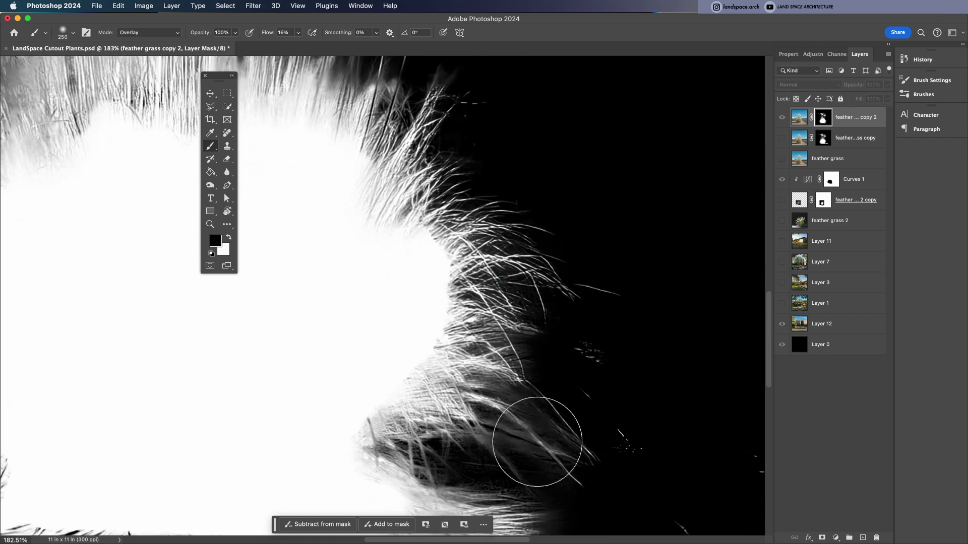
# Outline the stray specks right of the clump with a polygonal lasso, fill them with black and clear the selection
pyautogui.hscroll(5, 538, 442)
pyautogui.scroll(-3, 537, 442)
pyautogui.press('l')
pyautogui.click(503, 263)
pyautogui.click(432, 263)
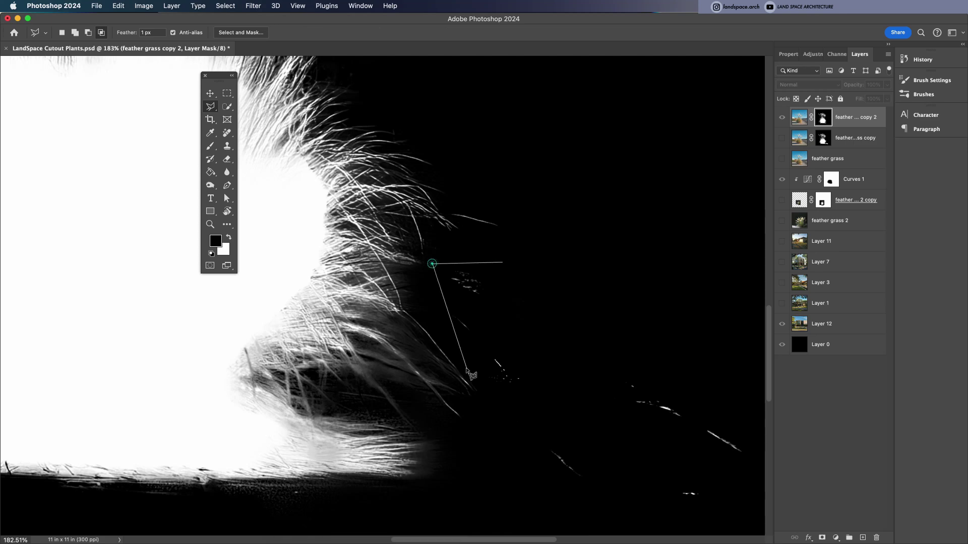
pyautogui.click(452, 346)
pyautogui.click(575, 508)
pyautogui.click(756, 510)
pyautogui.doubleClick(757, 341)
pyautogui.hotkey('alt', 'BackSpace')
pyautogui.press('super+d')
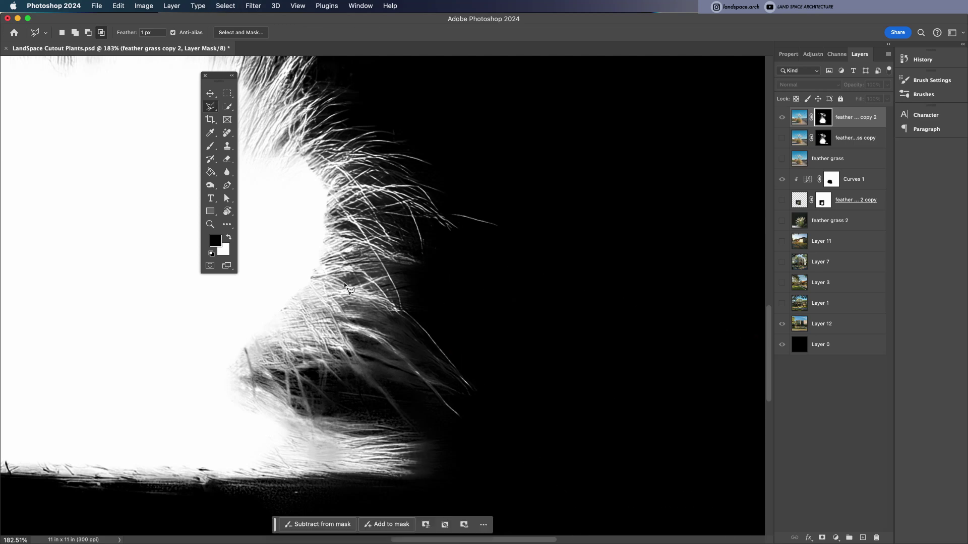
# Brush white over the right and upper parts of the clump's body on the mask to make them solid
pyautogui.scroll(3, 346, 287)
pyautogui.hscroll(-3, 346, 287)
pyautogui.press('b')
pyautogui.click(229, 237)
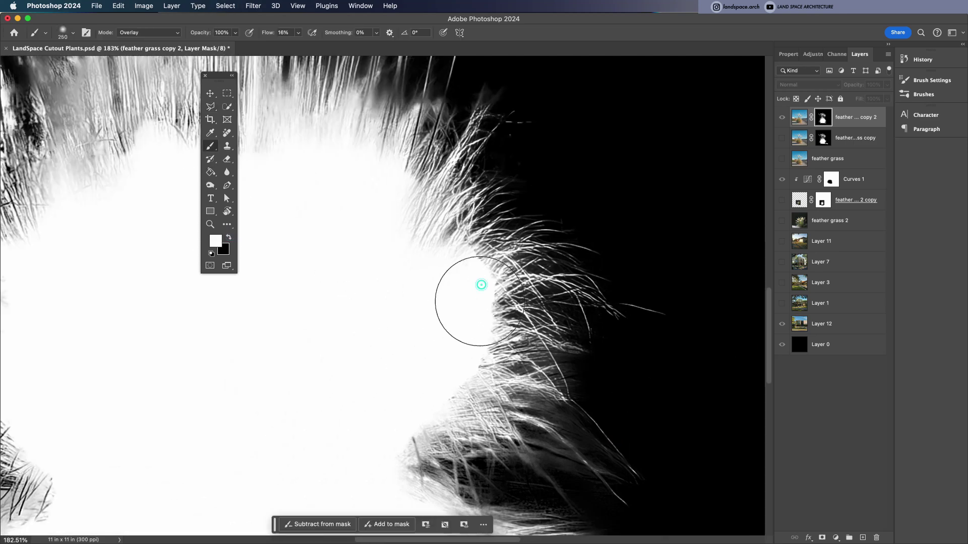
pyautogui.moveTo(480, 301); pyautogui.dragTo(471, 320)
pyautogui.moveTo(419, 249)
pyautogui.mouseDown()
pyautogui.moveTo(393, 254)
pyautogui.moveTo(341, 208)
pyautogui.moveTo(325, 243)
pyautogui.mouseUp()
pyautogui.hscroll(-5, 391, 252)
pyautogui.scroll(2, 391, 252)
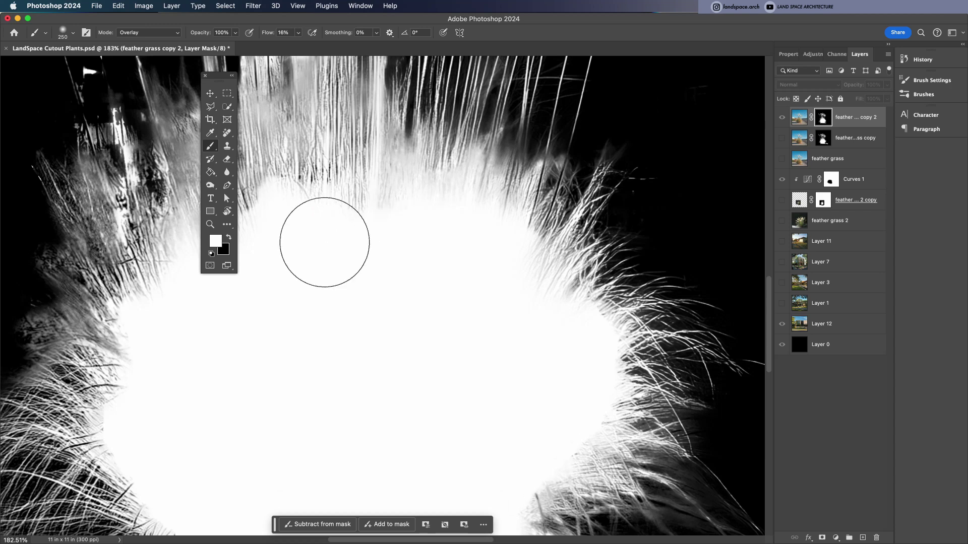
# Position the feather grass cutout on the lawn in front of the glass building's corner
pyautogui.press('v')
pyautogui.scroll(-2, 330, 258)
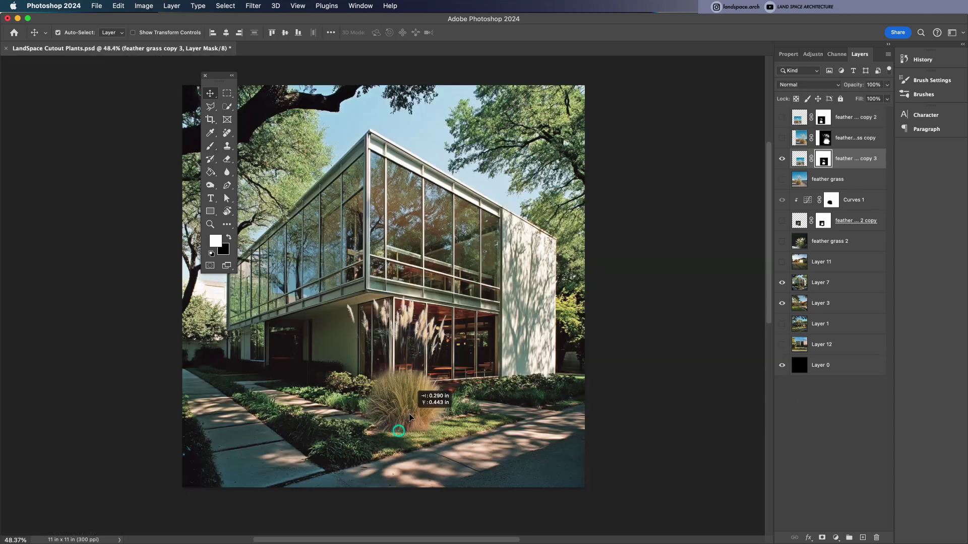
pyautogui.moveTo(410, 413); pyautogui.dragTo(410, 418)
pyautogui.moveTo(398, 434)
pyautogui.mouseDown()
pyautogui.moveTo(404, 449)
pyautogui.moveTo(412, 429)
pyautogui.mouseUp()
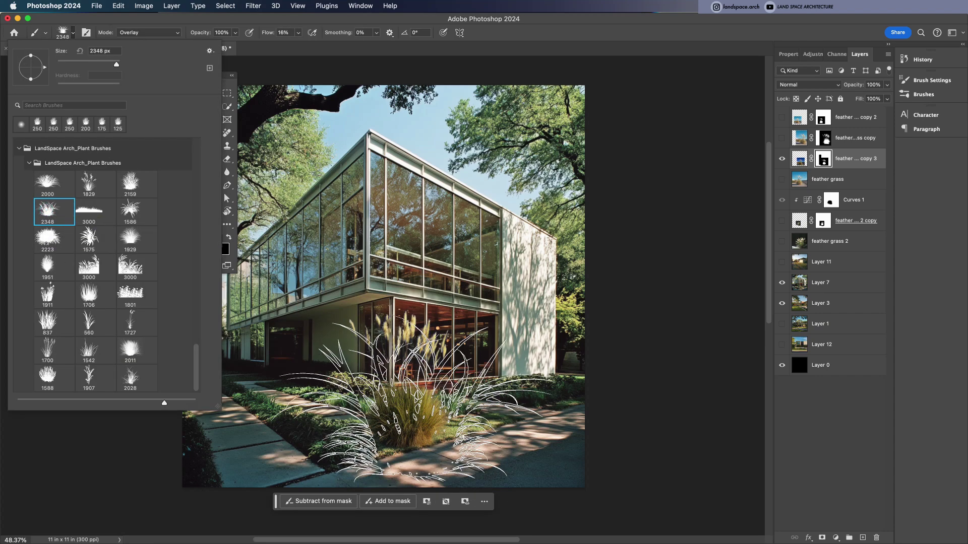
# Reduce the grass-shaped brush to 500 px and paint white along the base of the cutout's mask to blend it into the lawn
pyautogui.click(411, 403)
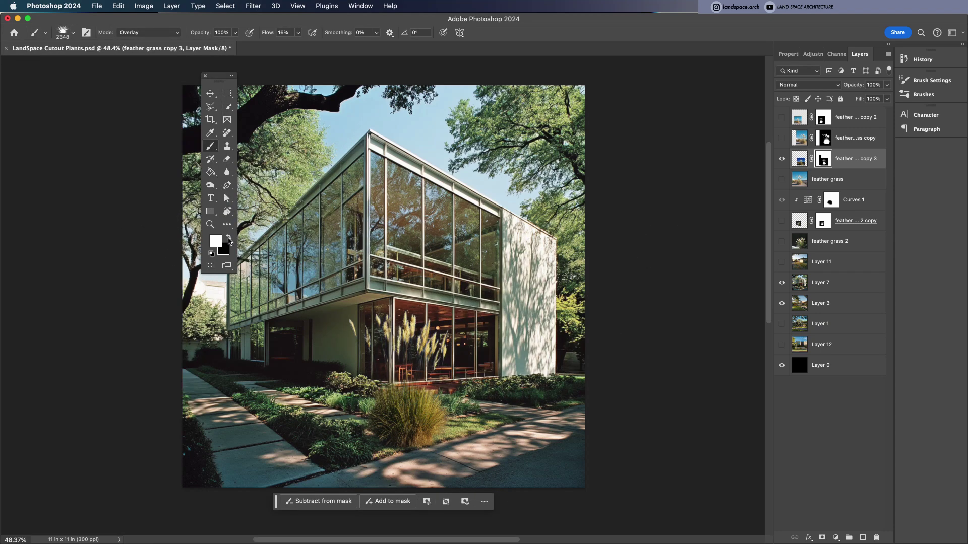
pyautogui.press('[')
pyautogui.press('[')
pyautogui.press('[')
pyautogui.press('[')
pyautogui.press('[')
pyautogui.press('[')
pyautogui.press('[')
pyautogui.press('[')
pyautogui.press('[')
pyautogui.press('[')
pyautogui.press('[')
pyautogui.press('[')
pyautogui.press('[')
pyautogui.press('[')
pyautogui.press('[')
pyautogui.press('[')
pyautogui.press('[')
pyautogui.press('[')
pyautogui.press('[')
pyautogui.press('[')
pyautogui.press('[')
pyautogui.press('[')
pyautogui.press('[')
pyautogui.press('[')
pyautogui.press('[')
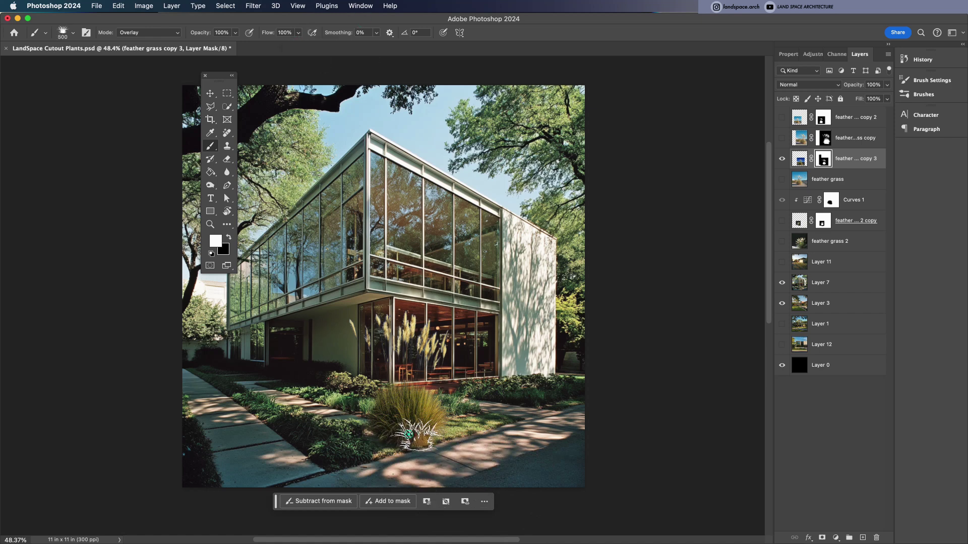
pyautogui.moveTo(375, 435); pyautogui.dragTo(422, 426)
pyautogui.press('v')
pyautogui.press('b')
pyautogui.click(228, 237)
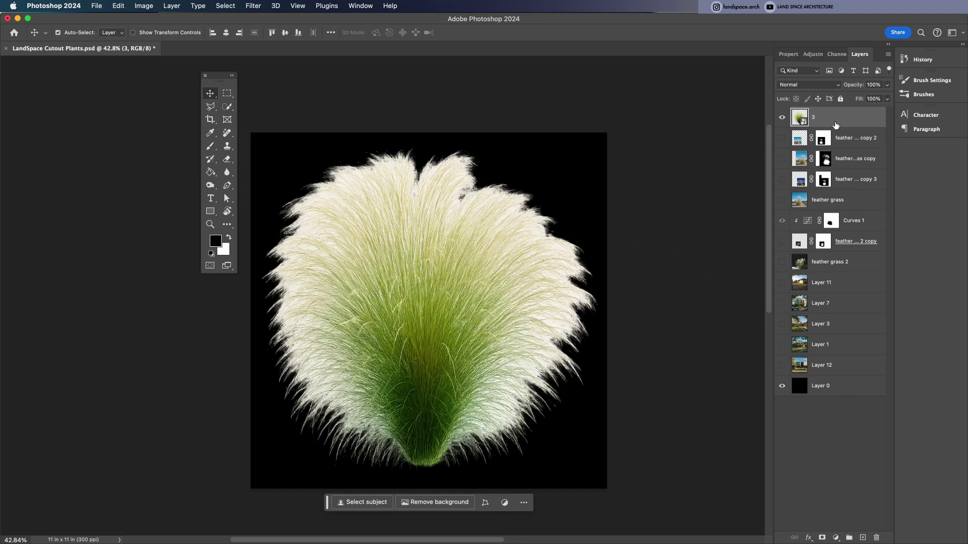
# Rasterize grass layer 3
pyautogui.rightClick(869, 122)
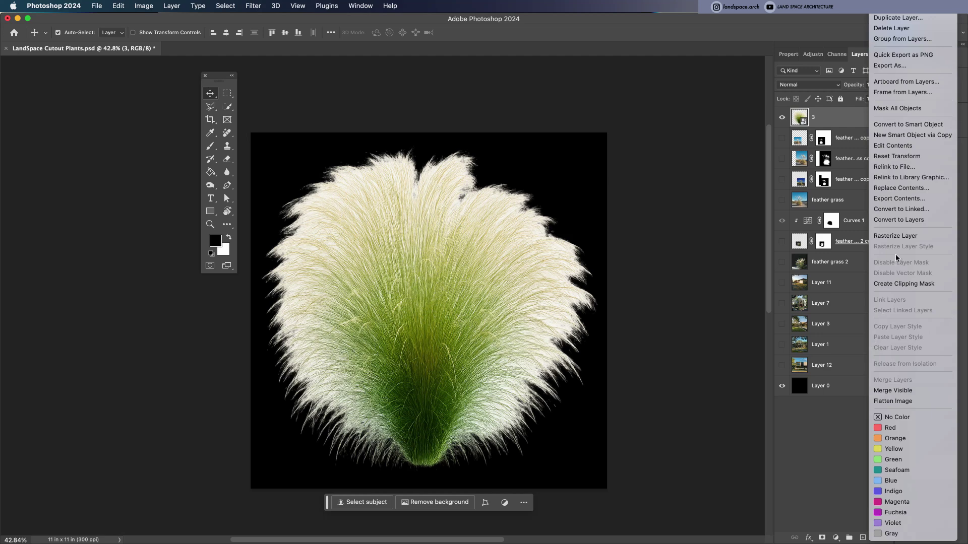
pyautogui.click(900, 236)
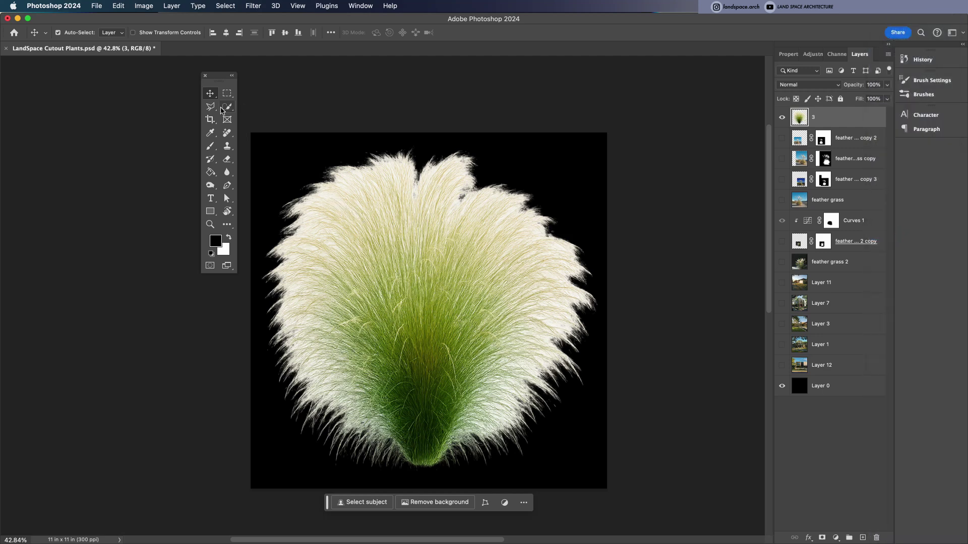
# Try to select the grass clump by lassoing it with the Object Selection Tool, and clear the selection
pyautogui.click(220, 110)
pyautogui.click(262, 106)
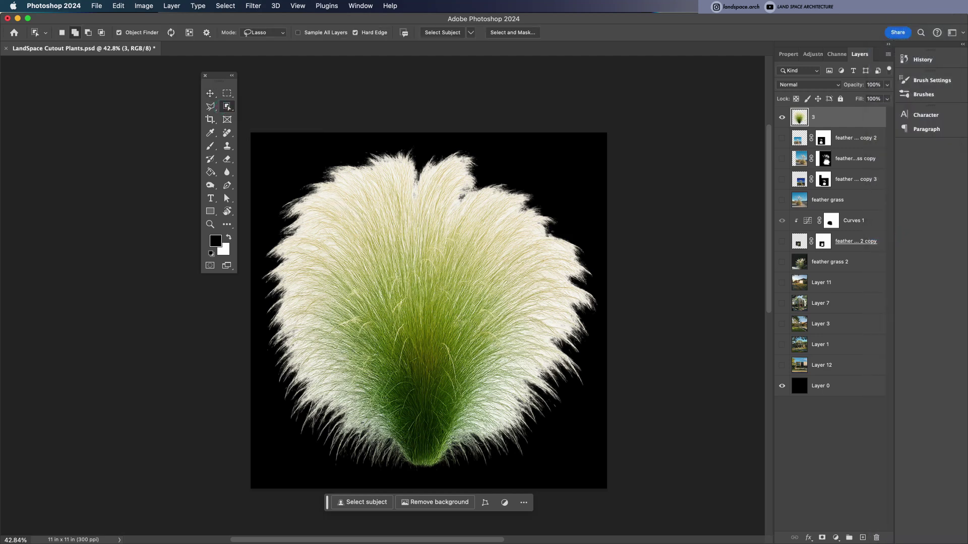
pyautogui.moveTo(346, 176)
pyautogui.mouseDown()
pyautogui.moveTo(308, 198)
pyautogui.moveTo(386, 464)
pyautogui.mouseUp()
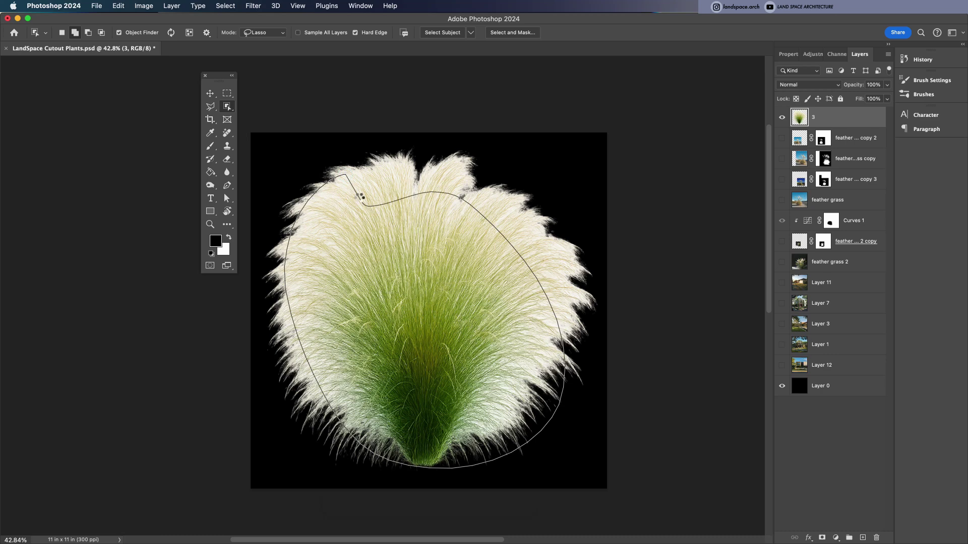
pyautogui.moveTo(360, 199); pyautogui.dragTo(370, 201)
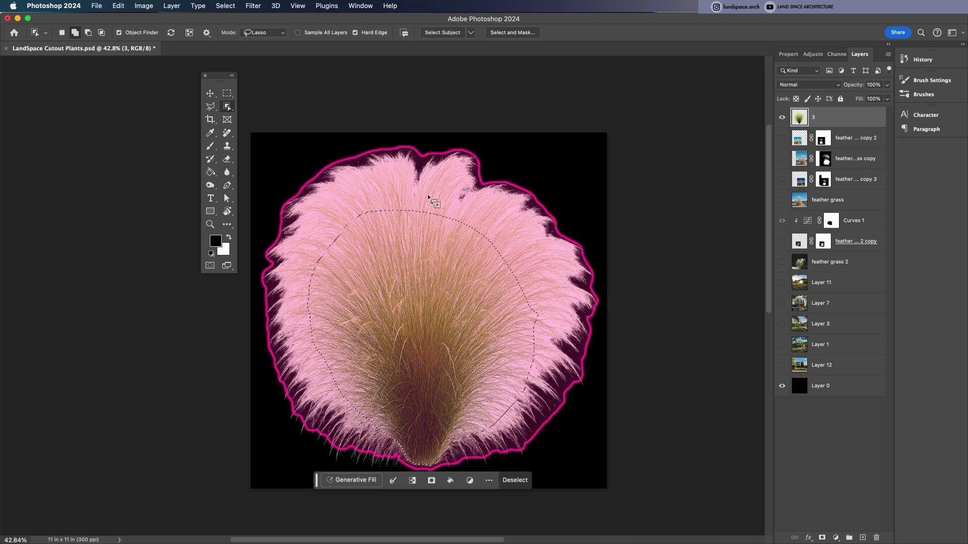
pyautogui.press('super+d')
# Select the grass clump with the Quick Selection Tool in Select and Mask and apply Refine Hair to it
pyautogui.rightClick(226, 105)
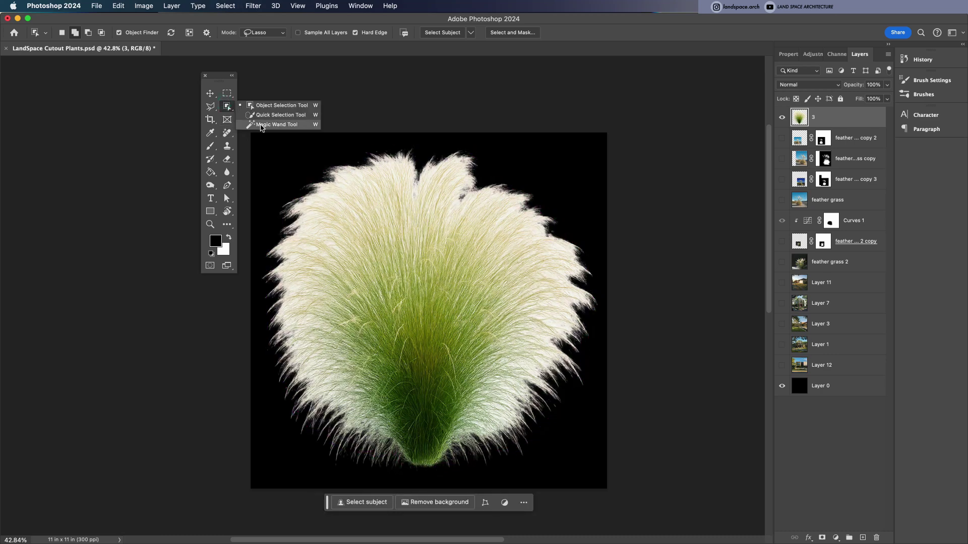
pyautogui.click(261, 117)
pyautogui.click(364, 32)
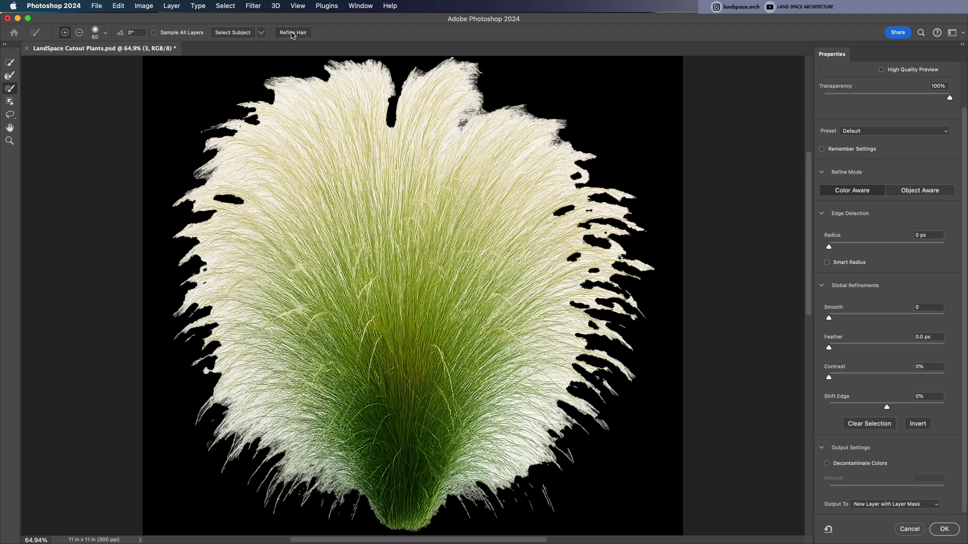
pyautogui.click(291, 32)
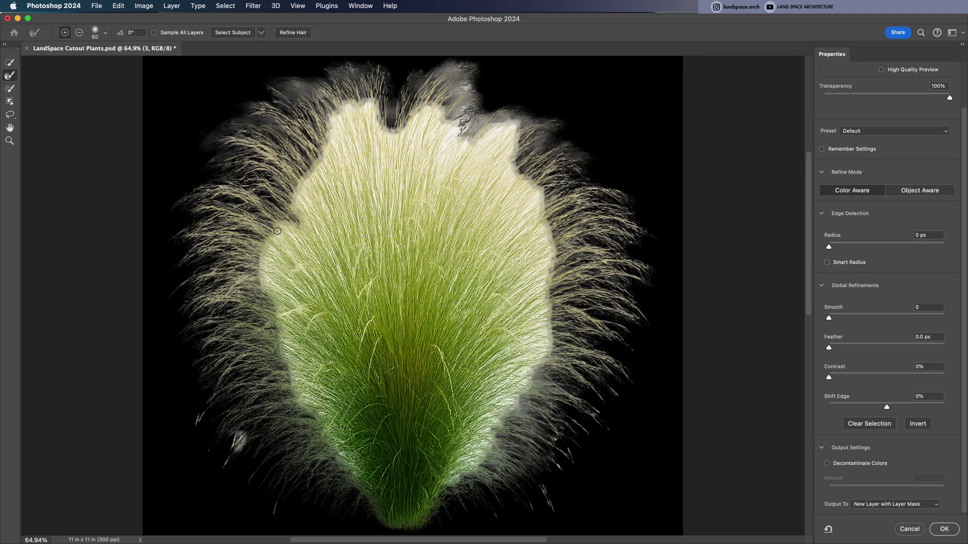
# Enlarge the Refine Edge brush to 600 px and paint around the clump's outer blades to clear the pale background
pyautogui.press(']')
pyautogui.press(']')
pyautogui.press(']')
pyautogui.press(']')
pyautogui.press(']')
pyautogui.press(']')
pyautogui.press(']')
pyautogui.press(']')
pyautogui.press(']')
pyautogui.press(']')
pyautogui.press(']')
pyautogui.press(']')
pyautogui.press(']')
pyautogui.moveTo(279, 239)
pyautogui.mouseDown()
pyautogui.moveTo(289, 366)
pyautogui.moveTo(331, 453)
pyautogui.mouseUp()
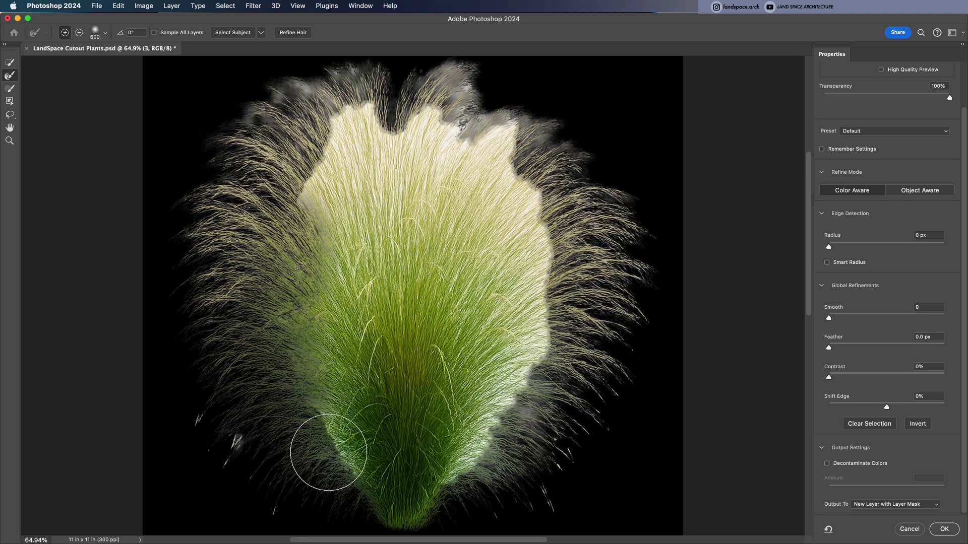
pyautogui.moveTo(297, 202); pyautogui.dragTo(396, 121)
pyautogui.click(104, 33)
pyautogui.click(141, 24)
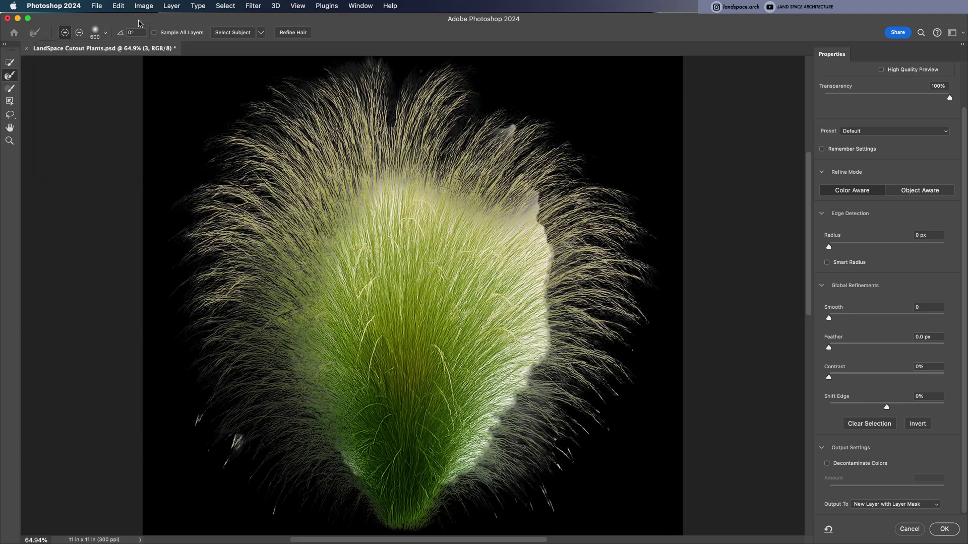
pyautogui.moveTo(534, 321); pyautogui.dragTo(363, 177)
pyautogui.moveTo(537, 347); pyautogui.dragTo(484, 446)
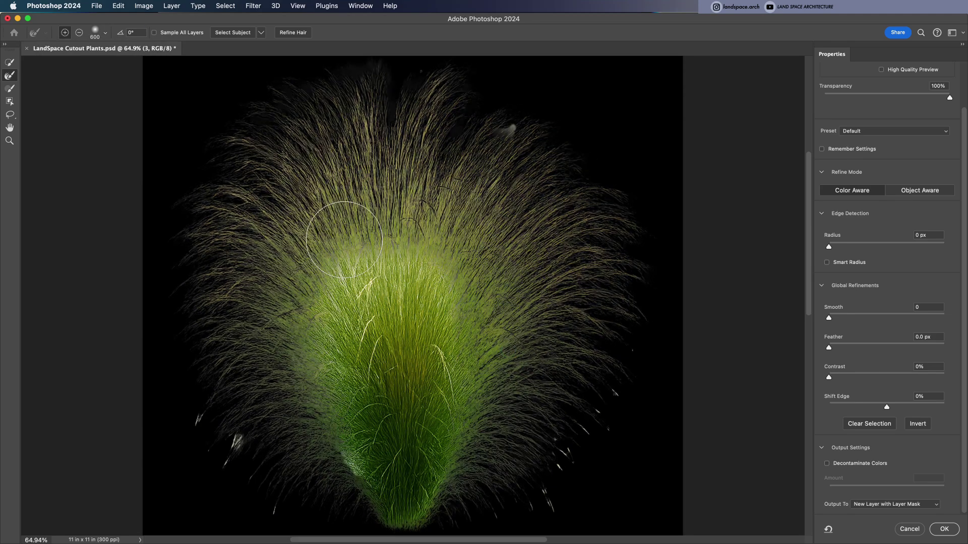
# Set the preview to Onion Skin and output the refined selection to a new layer with layer mask
pyautogui.press('super+minus')
pyautogui.scroll(2, 876, 117)
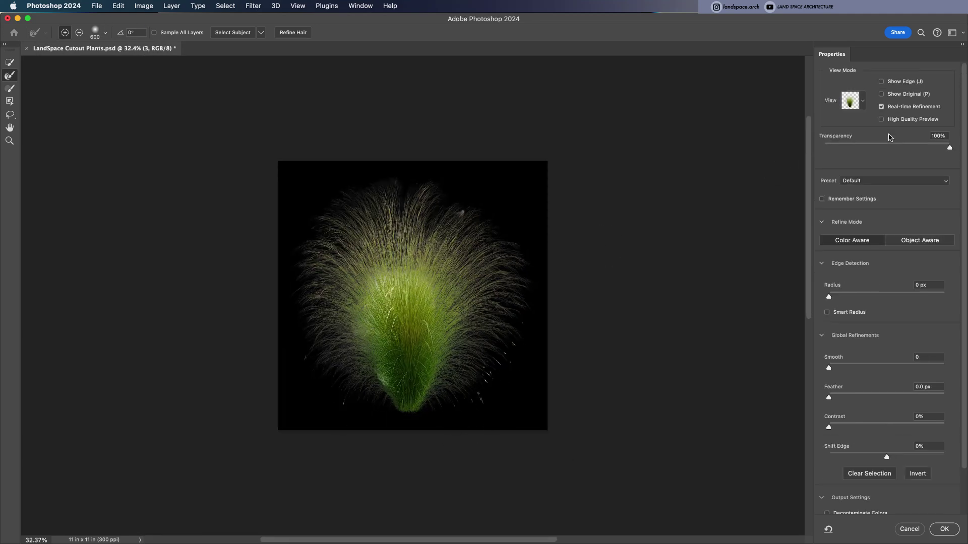
pyautogui.click(859, 105)
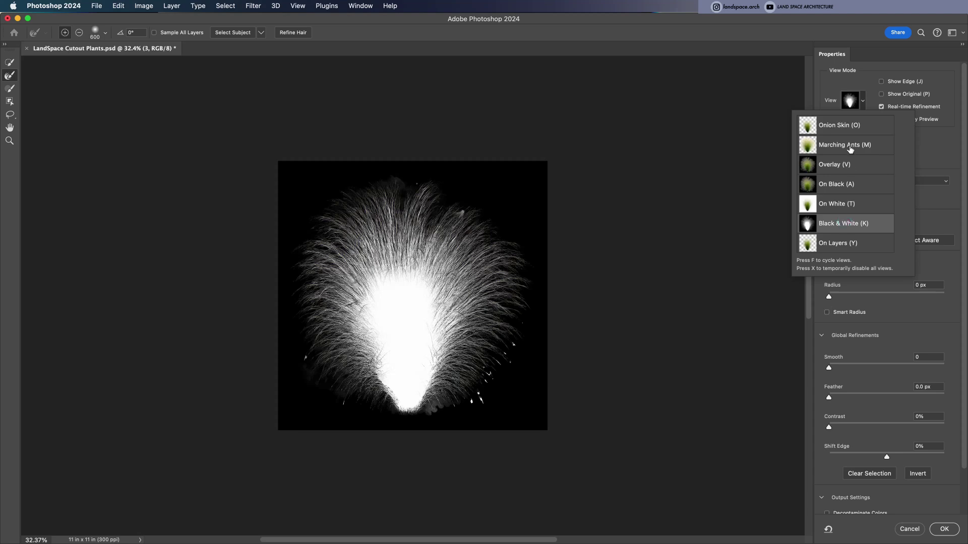
pyautogui.click(852, 127)
pyautogui.scroll(-3, 908, 353)
pyautogui.click(922, 504)
pyautogui.click(922, 504)
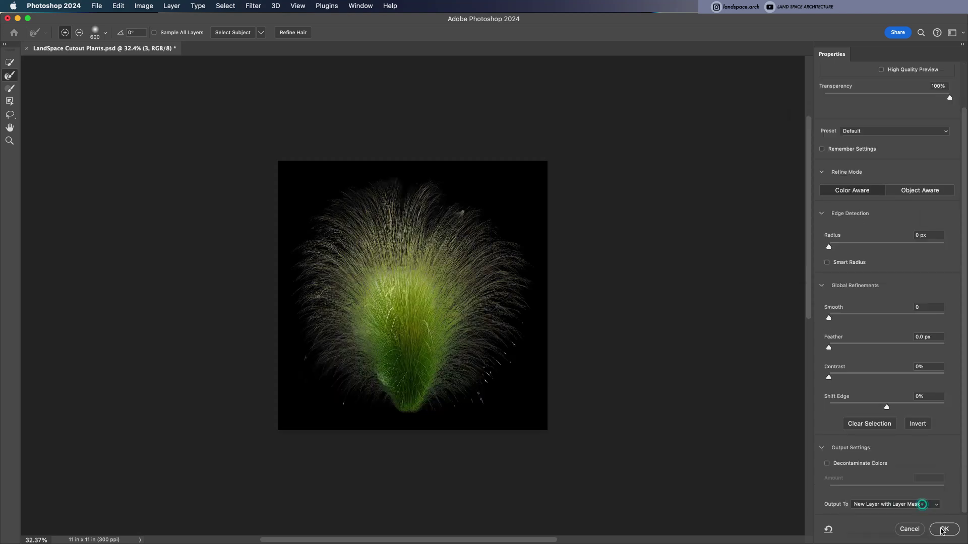
pyautogui.click(943, 530)
# Show Layer 1 behind the grass cutout, scale the cutout down, and place it at the lower-left corner of the lawn
pyautogui.click(784, 373)
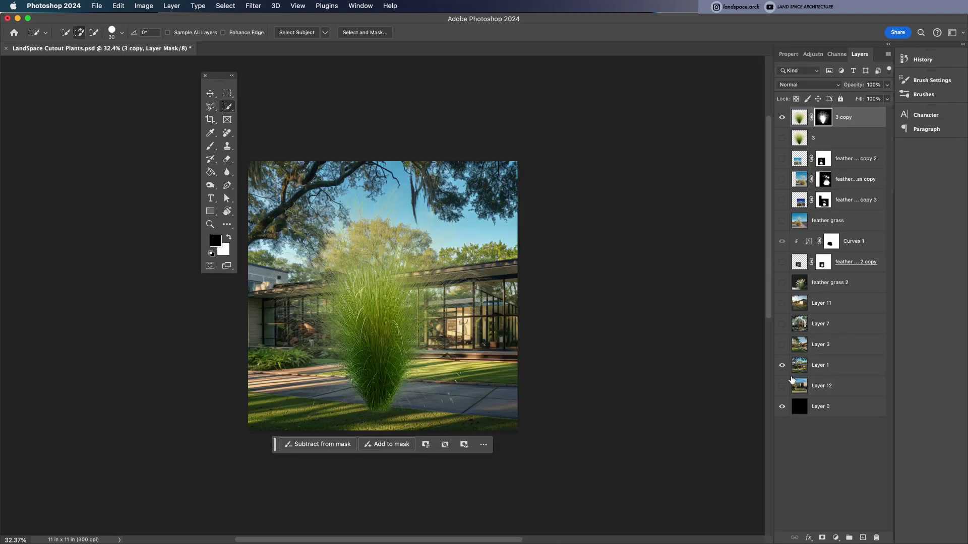
pyautogui.press('super+t')
pyautogui.moveTo(383, 174); pyautogui.dragTo(383, 346)
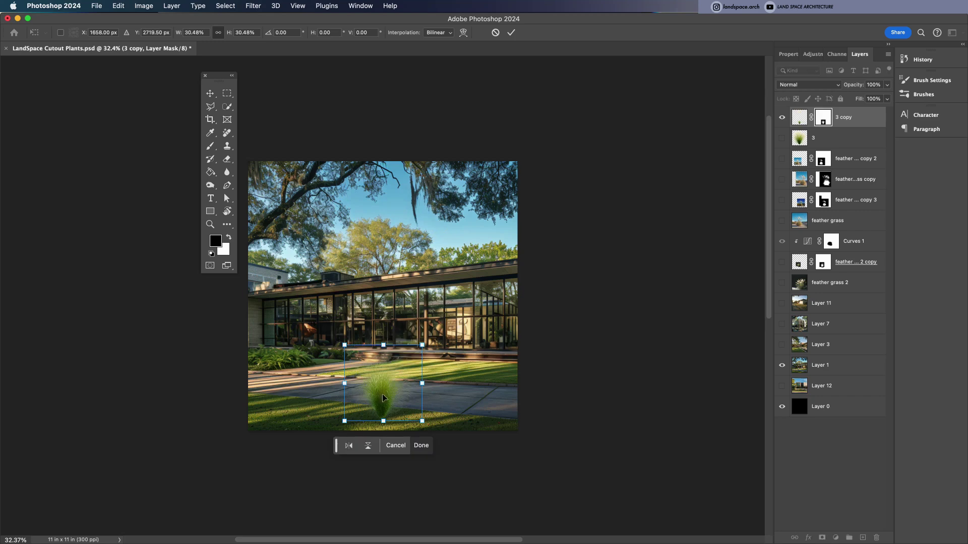
pyautogui.moveTo(383, 403); pyautogui.dragTo(435, 349)
pyautogui.moveTo(423, 297); pyautogui.dragTo(423, 334)
pyautogui.press('Return')
pyautogui.scroll(3, 426, 353)
pyautogui.moveTo(434, 384); pyautogui.dragTo(257, 456)
# Resize the grass cutout and duplicate it five times to form a row along the front of the lawn
pyautogui.press('super+t')
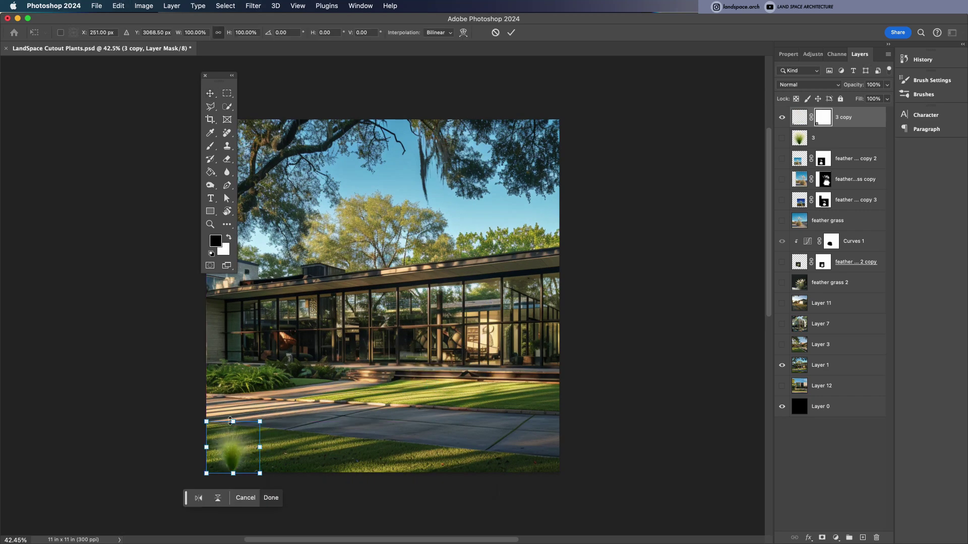
pyautogui.moveTo(234, 422); pyautogui.dragTo(234, 338)
pyautogui.moveTo(225, 382)
pyautogui.mouseDown()
pyautogui.moveTo(235, 386)
pyautogui.moveTo(227, 386)
pyautogui.mouseUp()
pyautogui.moveTo(229, 403); pyautogui.dragTo(292, 453)
pyautogui.press('Return')
pyautogui.moveTo(291, 454); pyautogui.dragTo(372, 441)
pyautogui.moveTo(268, 440); pyautogui.dragTo(257, 439)
pyautogui.moveTo(367, 438); pyautogui.dragTo(306, 439)
pyautogui.moveTo(312, 439); pyautogui.dragTo(410, 439)
pyautogui.moveTo(444, 438); pyautogui.dragTo(501, 436)
# Delete the duplicated grass layers from 3 copy 2 through 3 copy 6
pyautogui.click(849, 222)
pyautogui.click(849, 198)
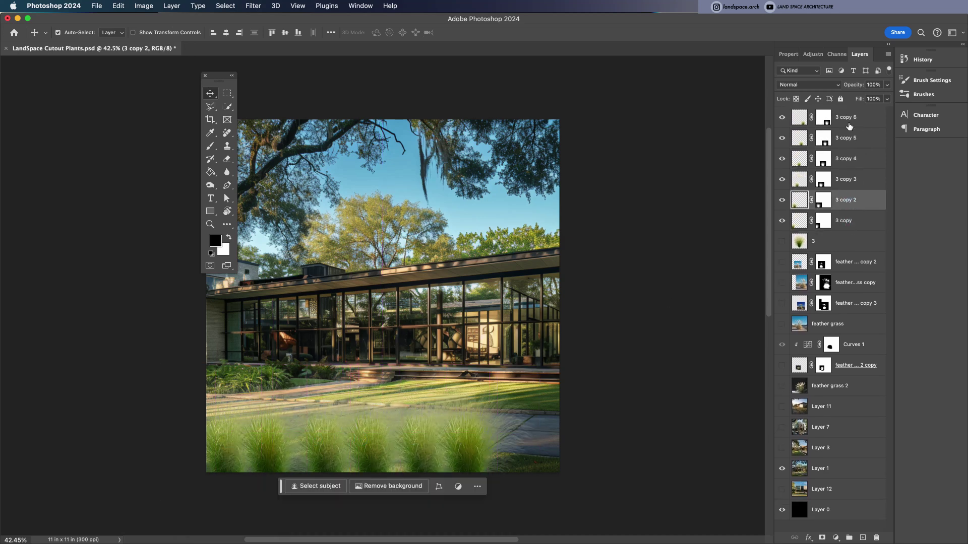
pyautogui.keyDown('shift'); pyautogui.click(850, 122); pyautogui.keyUp('shift')
pyautogui.press('Delete')
# Enlarge the remaining grass cutout and move it to the middle of the scene in front of the glass building
pyautogui.press('super+t')
pyautogui.moveTo(301, 432); pyautogui.dragTo(468, 428)
pyautogui.press('Return')
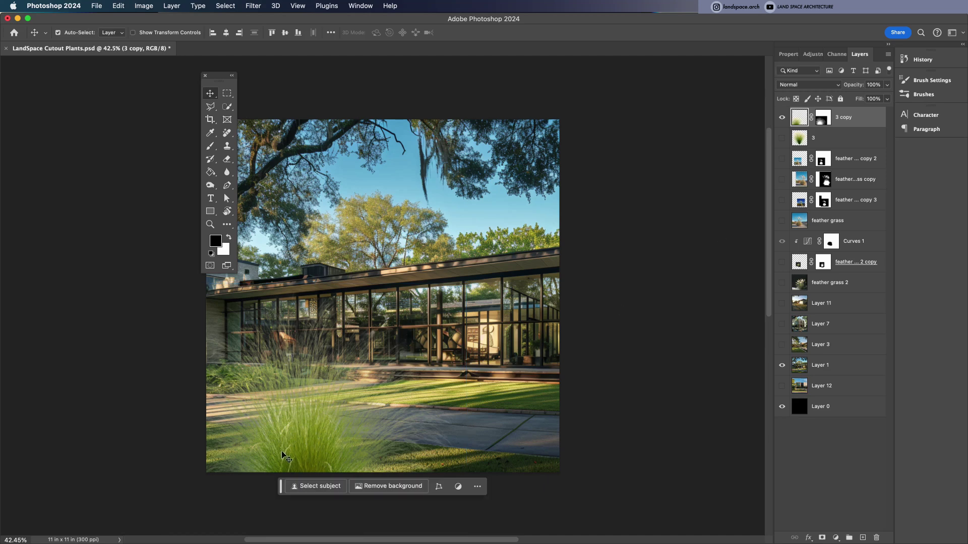
pyautogui.moveTo(287, 456); pyautogui.dragTo(355, 348)
# Target the cutout's layer mask and set up a white soft round brush at 1500 px with 48% flow
pyautogui.click(823, 118)
pyautogui.press('b')
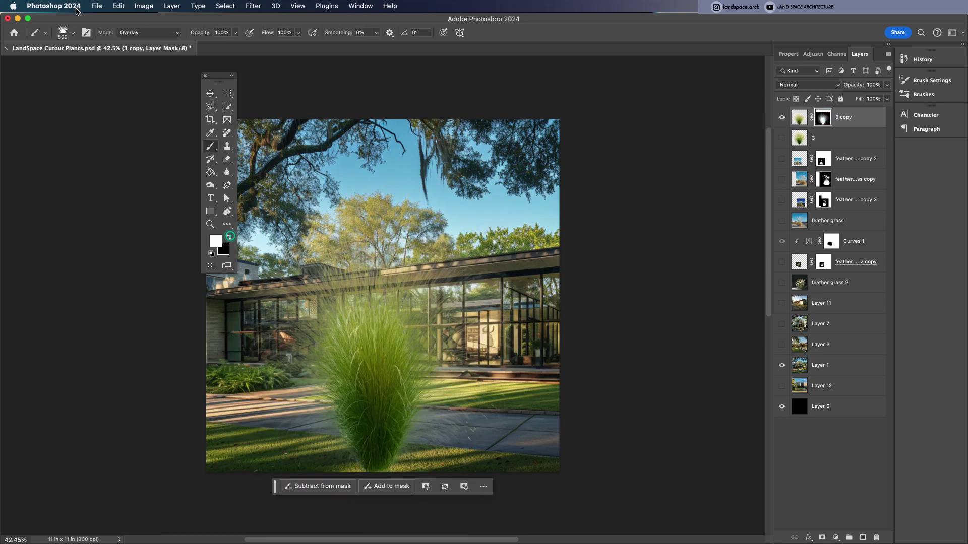
pyautogui.click(62, 32)
pyautogui.scroll(10, 56, 137)
pyautogui.click(53, 130)
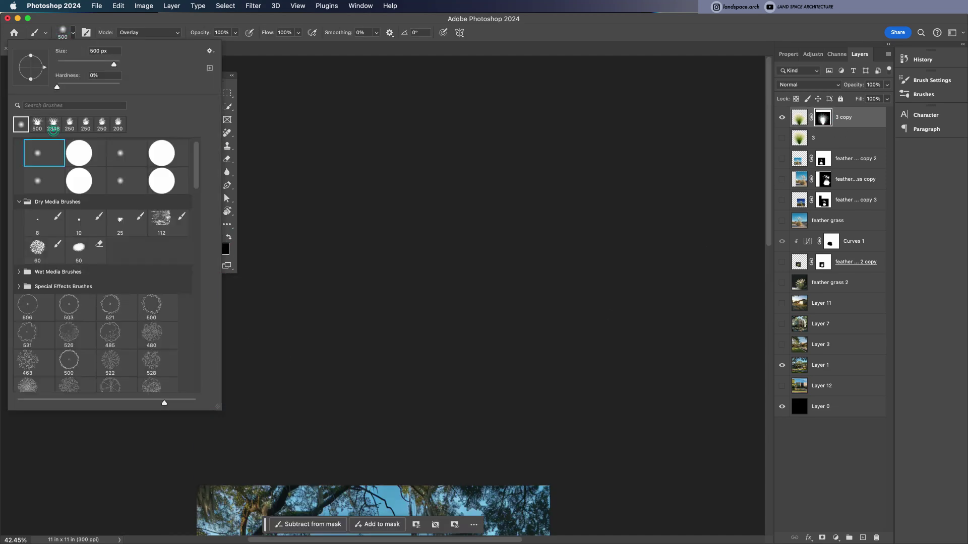
pyautogui.scroll(-10, 269, 348)
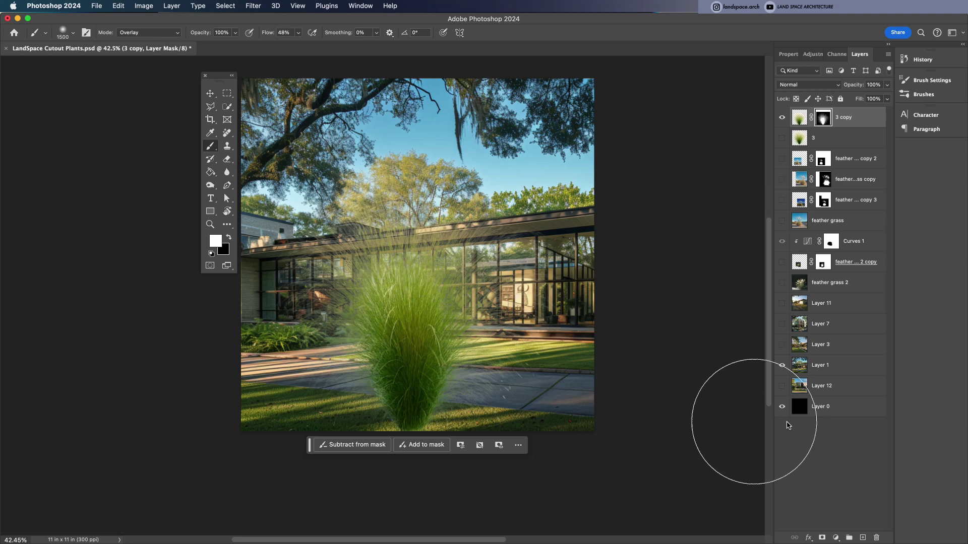
# Hide Layer 1 and move the grass cutout down to the lower edge of the black background
pyautogui.click(782, 366)
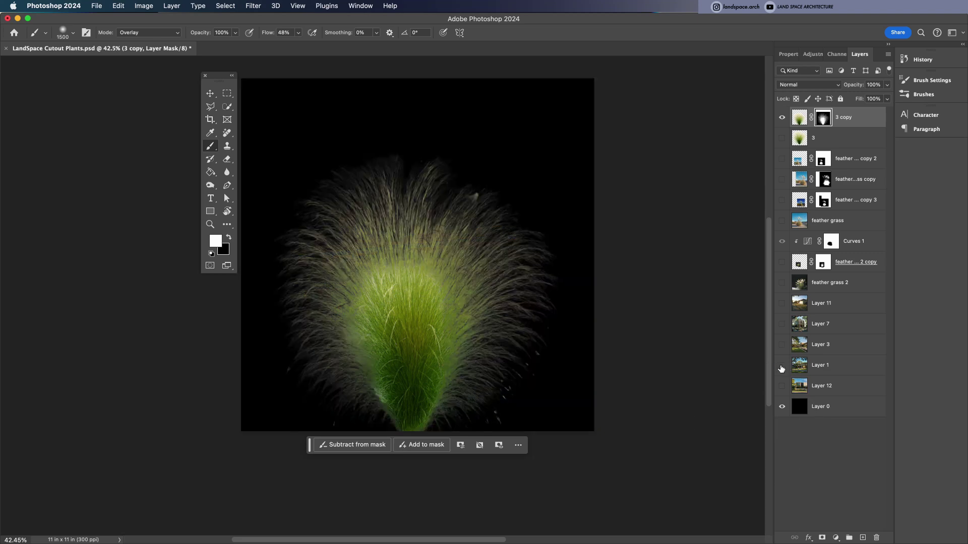
pyautogui.press('v')
pyautogui.moveTo(380, 357)
pyautogui.mouseDown()
pyautogui.moveTo(436, 277)
pyautogui.moveTo(382, 388)
pyautogui.moveTo(384, 430)
pyautogui.mouseUp()
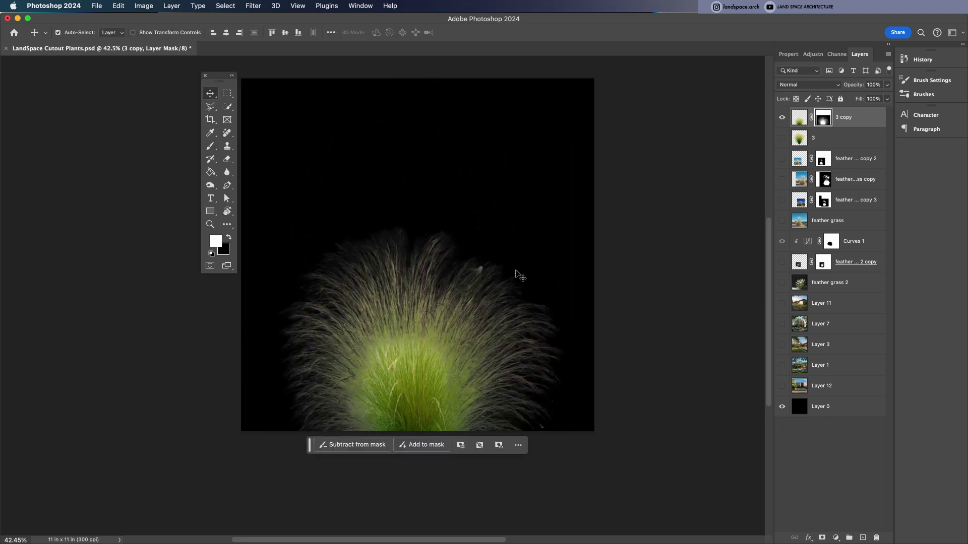
# Paint white in Overlay mode over the clump's centre and outer blades on the mask, undoing unwanted strokes
pyautogui.press('b')
pyautogui.click(481, 273)
pyautogui.press('super+z')
pyautogui.click(447, 331)
pyautogui.click(396, 362)
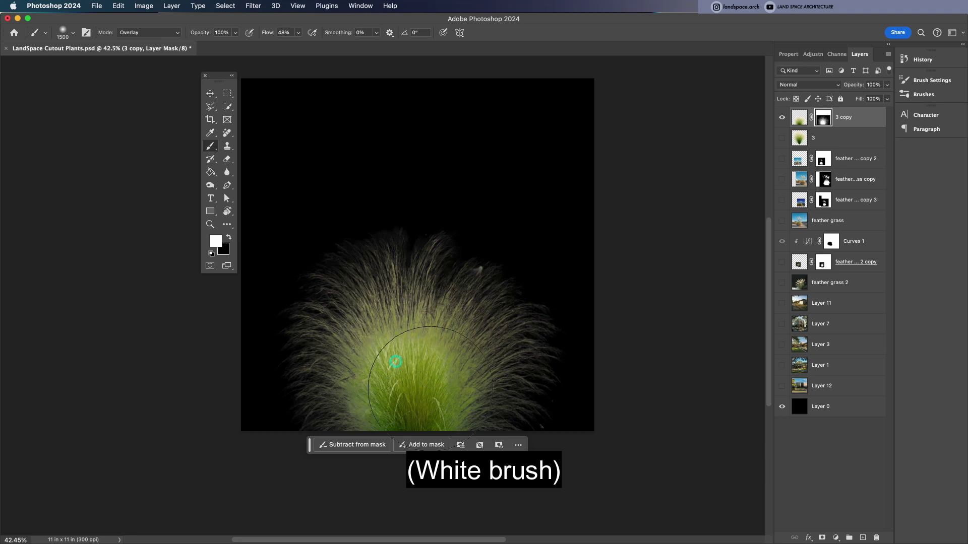
pyautogui.moveTo(396, 362)
pyautogui.mouseDown()
pyautogui.moveTo(368, 394)
pyautogui.moveTo(475, 363)
pyautogui.moveTo(493, 277)
pyautogui.mouseUp()
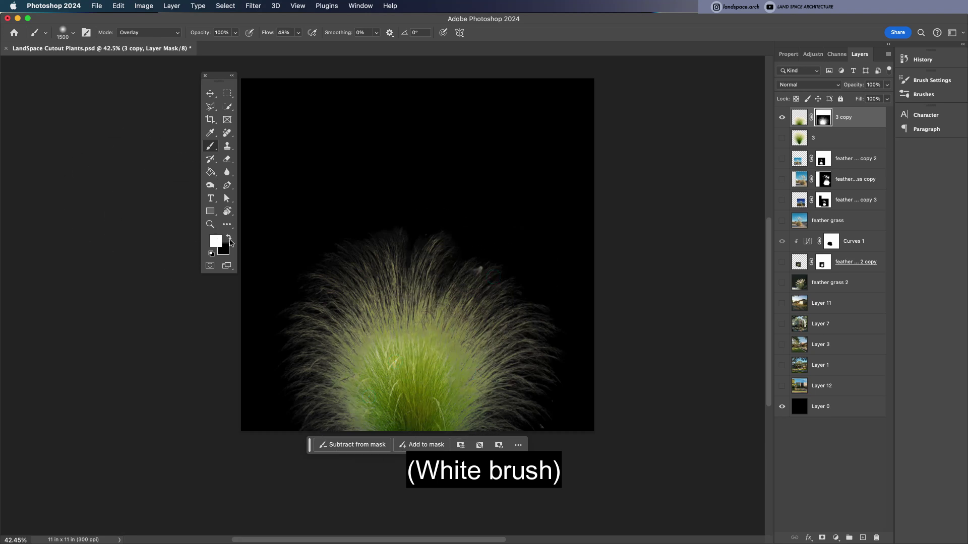
pyautogui.moveTo(252, 282)
pyautogui.mouseDown()
pyautogui.moveTo(285, 313)
pyautogui.moveTo(532, 377)
pyautogui.mouseUp()
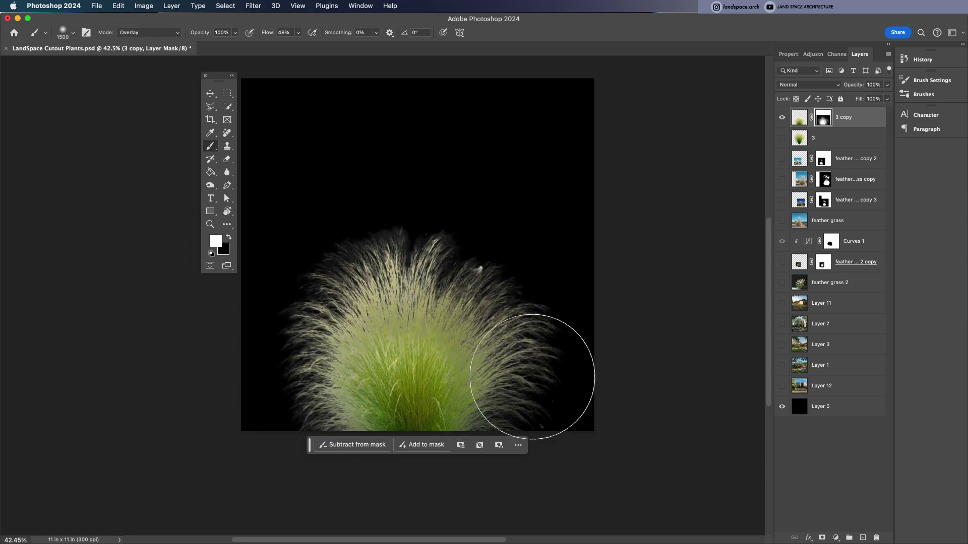
pyautogui.press('super+z')
pyautogui.click(421, 349)
pyautogui.click(420, 372)
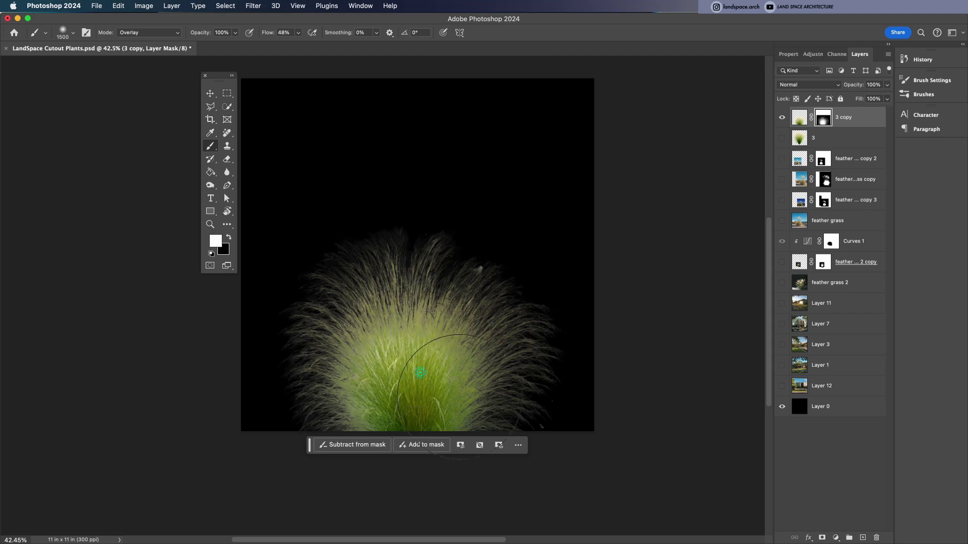
pyautogui.moveTo(420, 372); pyautogui.dragTo(515, 343)
pyautogui.hotkey('ctrl', 'z')
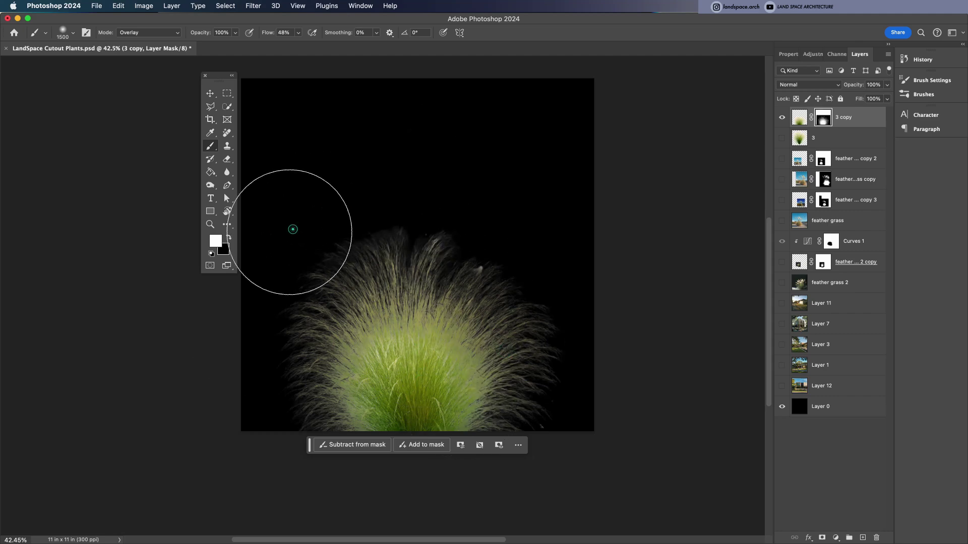
# Hide Layer 0, preview the cutout over the Layer 12, 1, 3 and 7 scenes, and show Layer 11 behind it
pyautogui.click(781, 387)
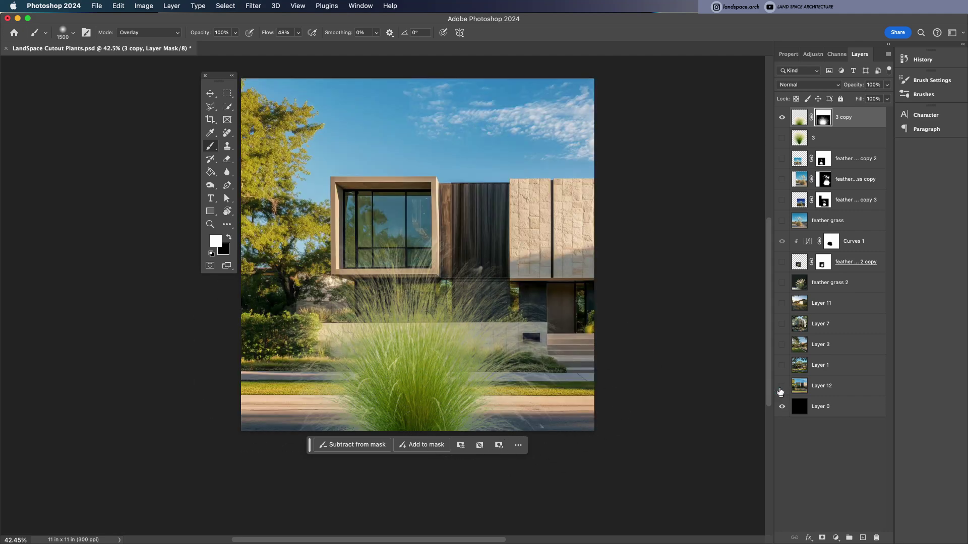
pyautogui.moveTo(781, 392); pyautogui.dragTo(781, 406)
pyautogui.click(782, 365)
pyautogui.click(782, 346)
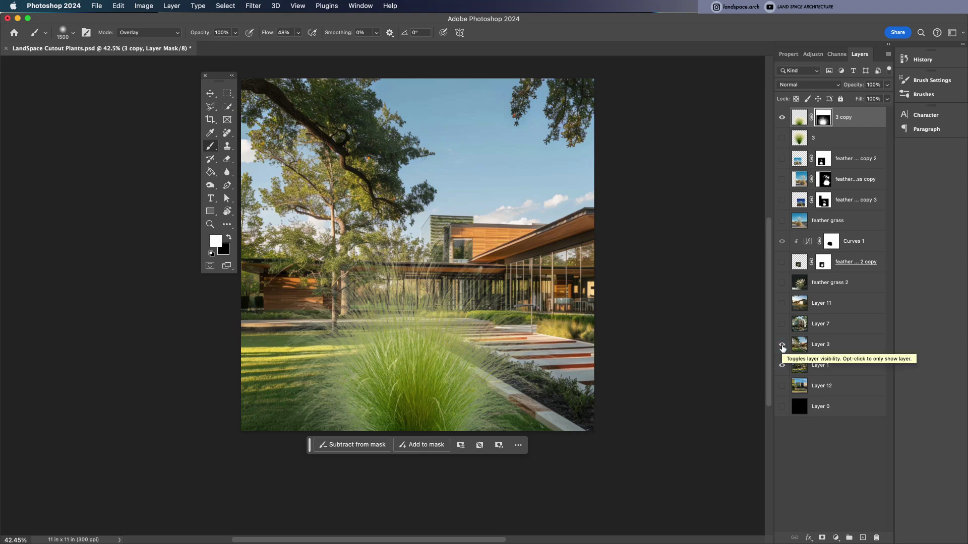
pyautogui.click(782, 345)
pyautogui.click(781, 328)
pyautogui.click(782, 307)
# Try the cutout on the right side in front of the stone-walled house, and cancel its scaling
pyautogui.press('v')
pyautogui.moveTo(394, 386); pyautogui.dragTo(509, 270)
pyautogui.press('super+t')
pyautogui.moveTo(689, 260); pyautogui.dragTo(368, 366)
pyautogui.press('Escape')
# Swap Layer 11 for the feather grass 2 photo and try the cutout in front of the existing grass
pyautogui.click(782, 303)
pyautogui.click(782, 282)
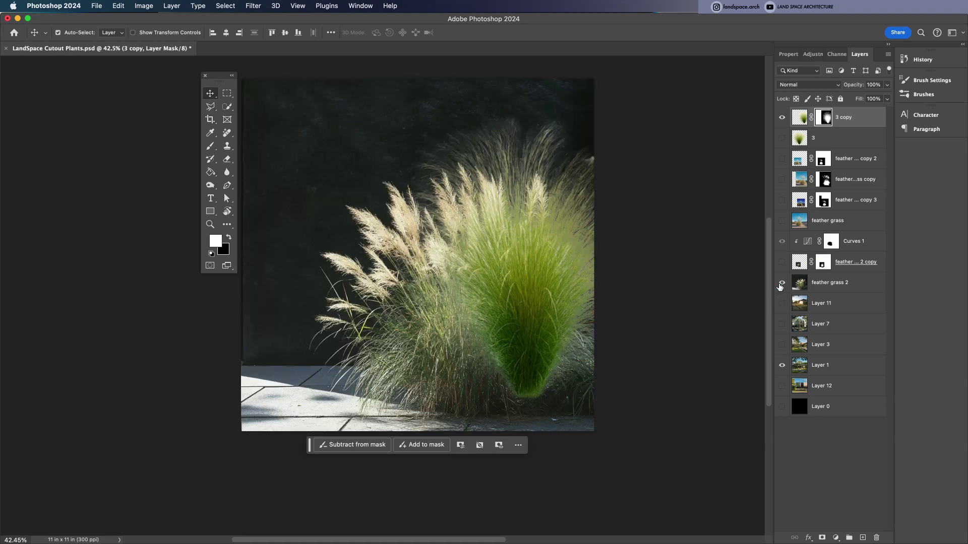
pyautogui.moveTo(519, 363); pyautogui.dragTo(278, 425)
pyautogui.moveTo(291, 408); pyautogui.dragTo(464, 428)
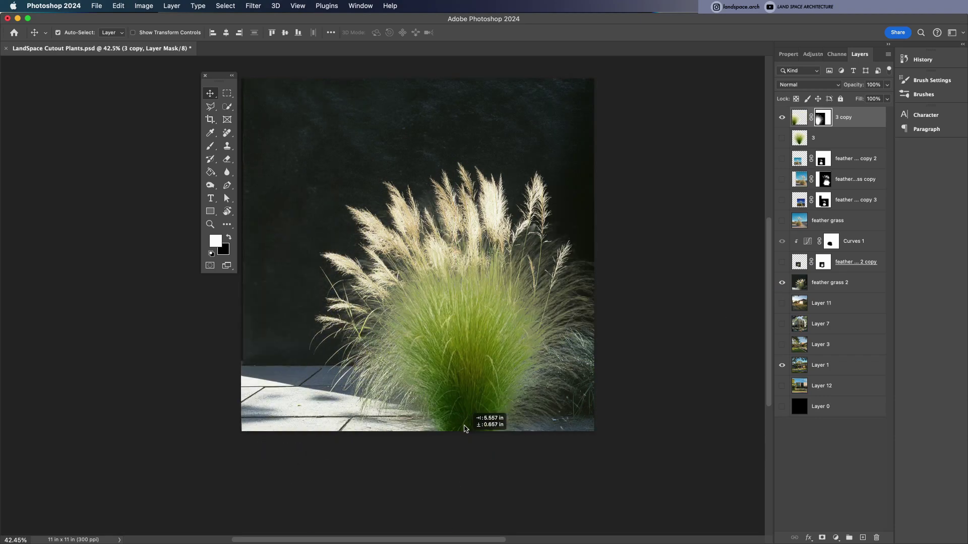
# Undo the layer swap and the cutout moves
pyautogui.press('super+z')
pyautogui.press('super+z')
pyautogui.press('super+z')
pyautogui.hotkey('ctrl', 'z')
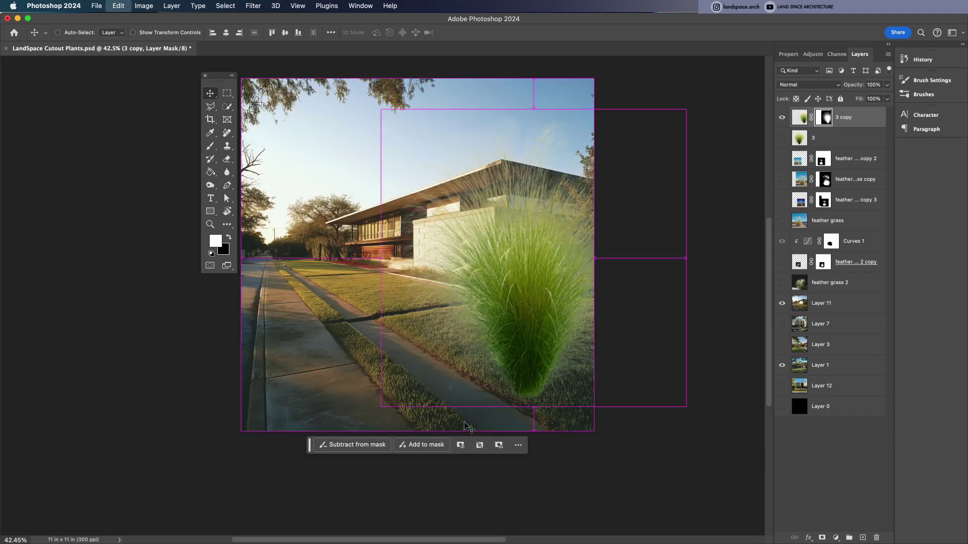
pyautogui.press('super+z')
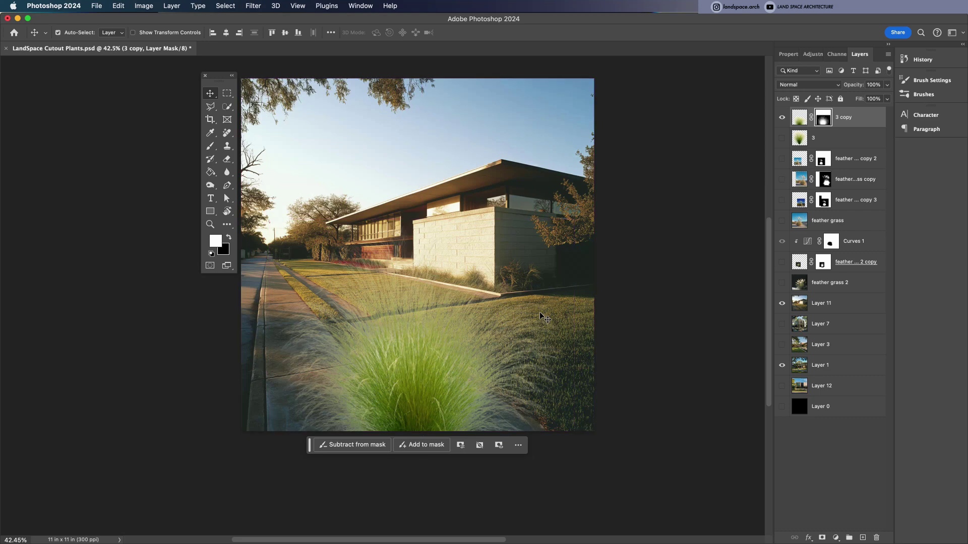
# Try moving the cutout up toward the house's stone wall in the Layer 11 scene, and undo the move
pyautogui.moveTo(423, 376); pyautogui.dragTo(533, 245)
pyautogui.hotkey('ctrl', 'z')
pyautogui.hotkey('ctrl', 'z')
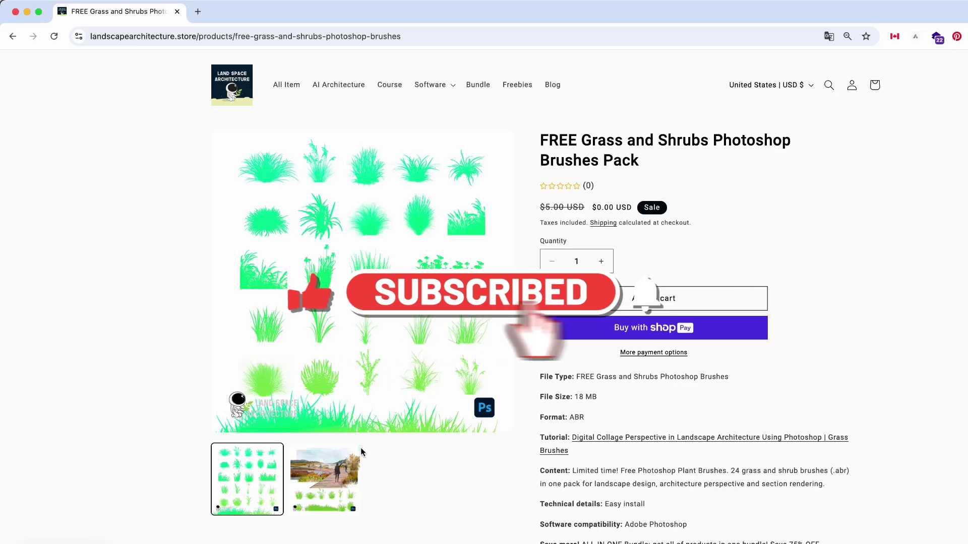
# Switch to the web store page of the FREE Grass and Shrubs Photoshop Brushes Pack and view its product images
pyautogui.click(357, 450)
pyautogui.click(265, 481)
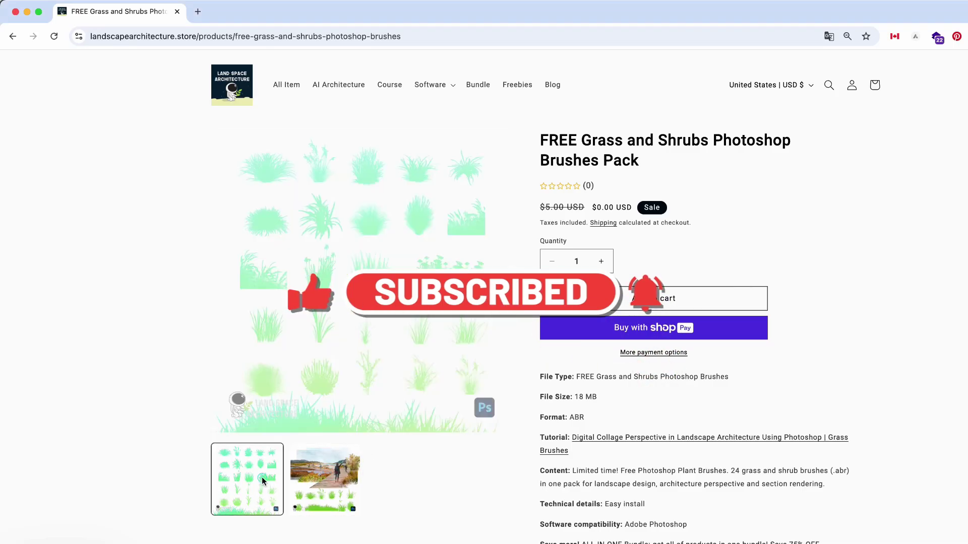
pyautogui.click(311, 486)
pyautogui.click(262, 486)
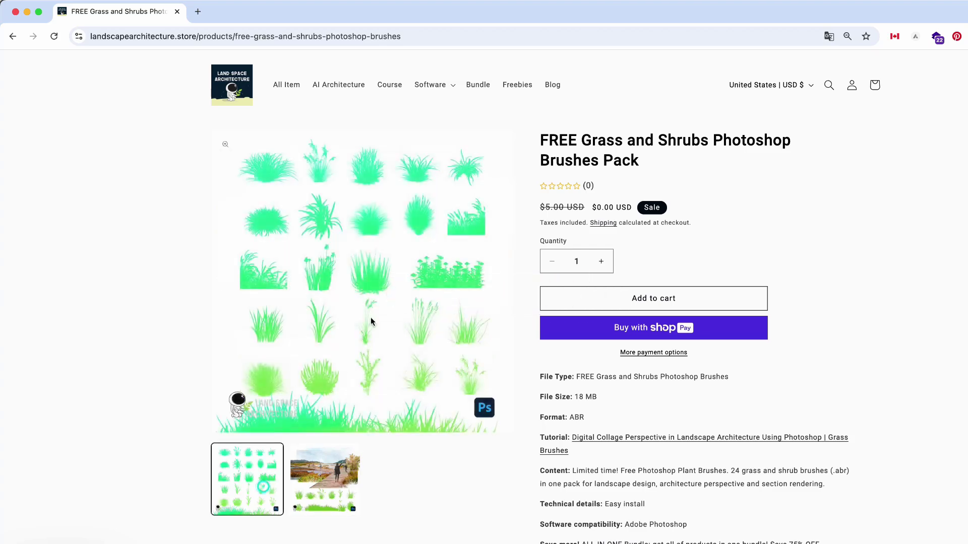